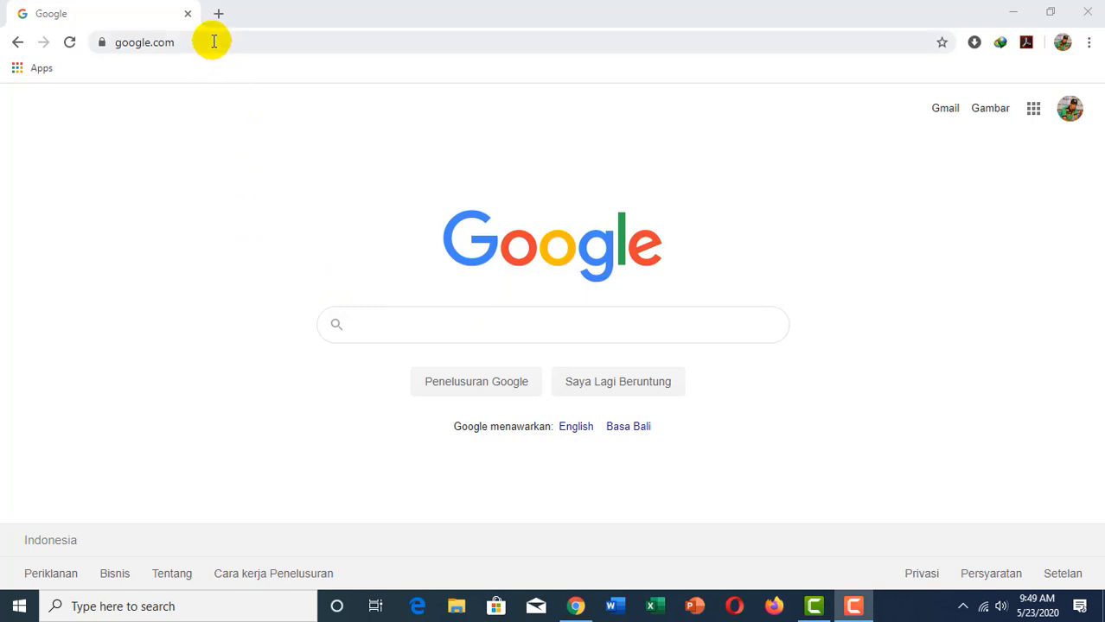
Step: Open a new Chrome tab and go to drive.google.com
click(219, 13)
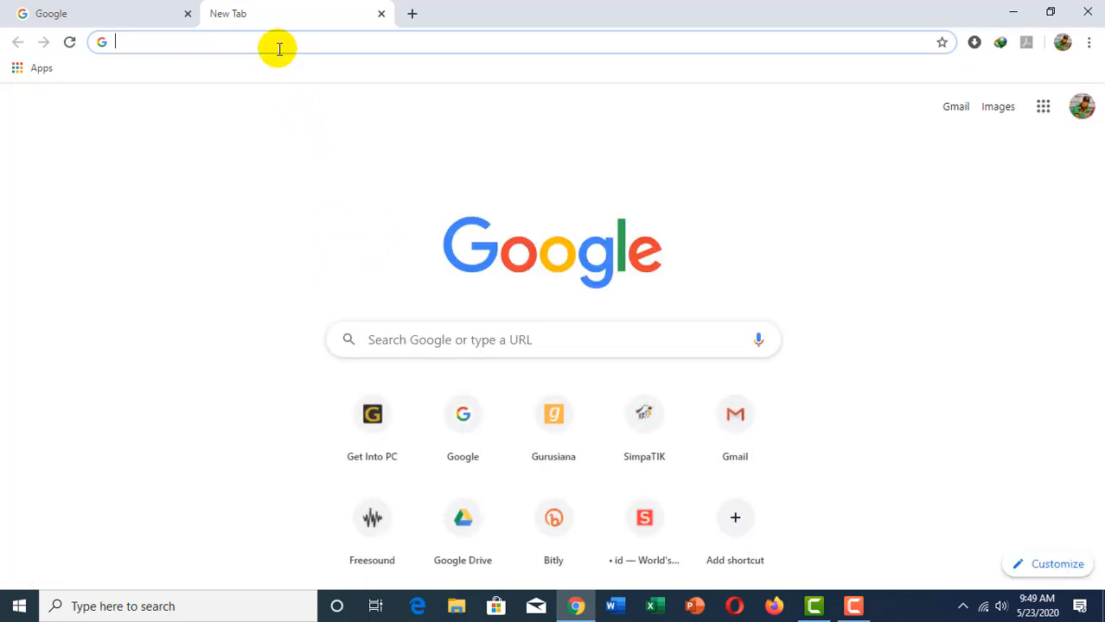
text(d)
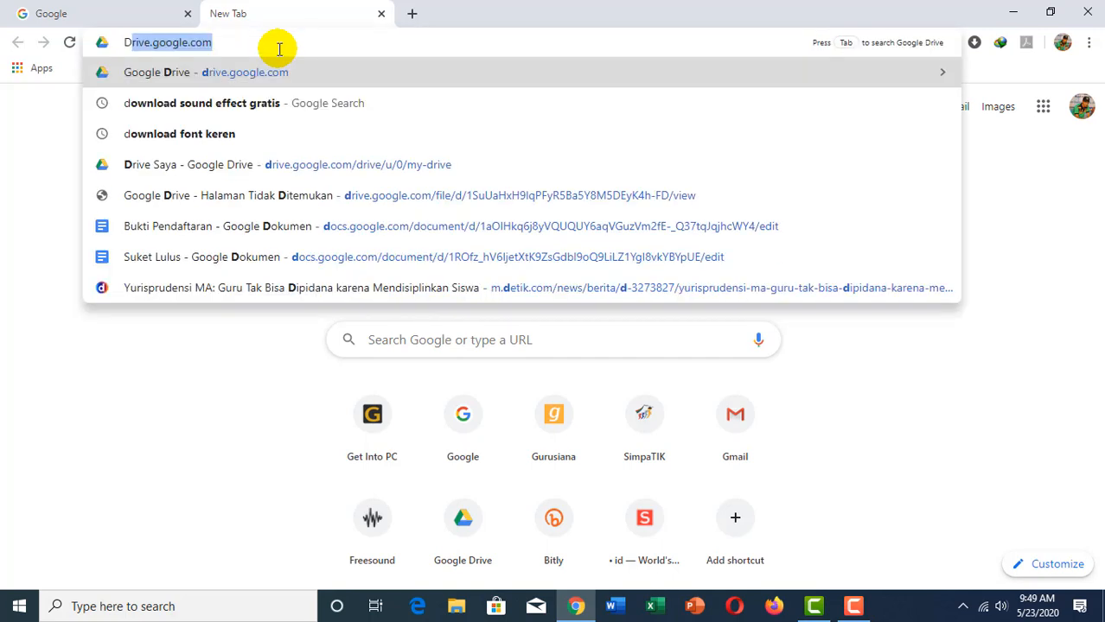
key(Return)
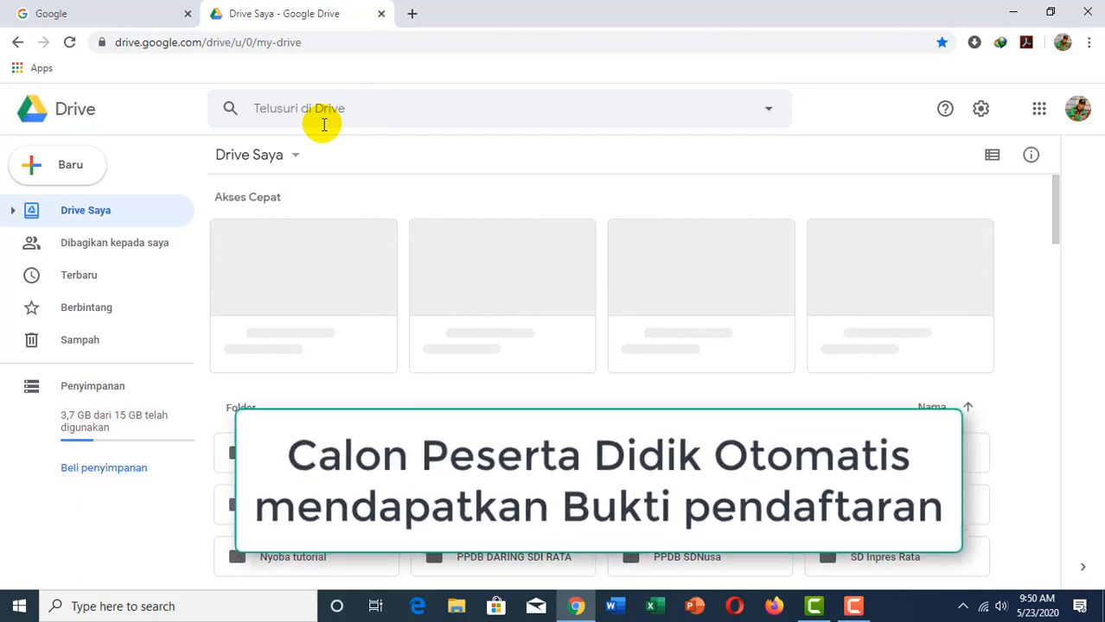
Step: Open the PPDB SDNusa folder in My Drive and select the PPDB SDNUSA form file
scroll(382, 246, down, 2)
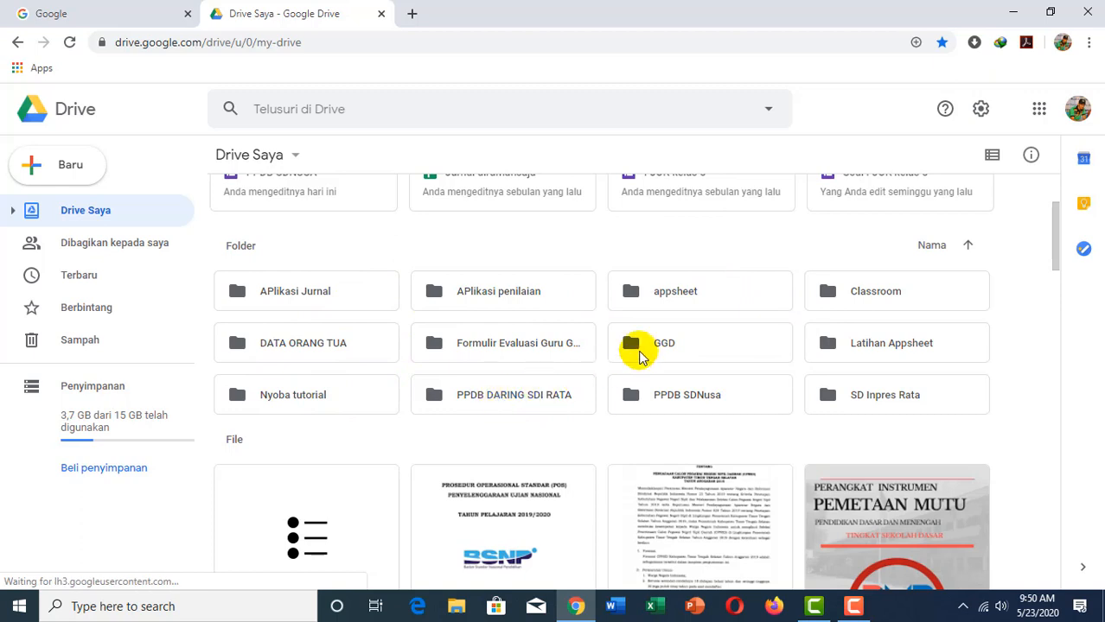
double_click(657, 396)
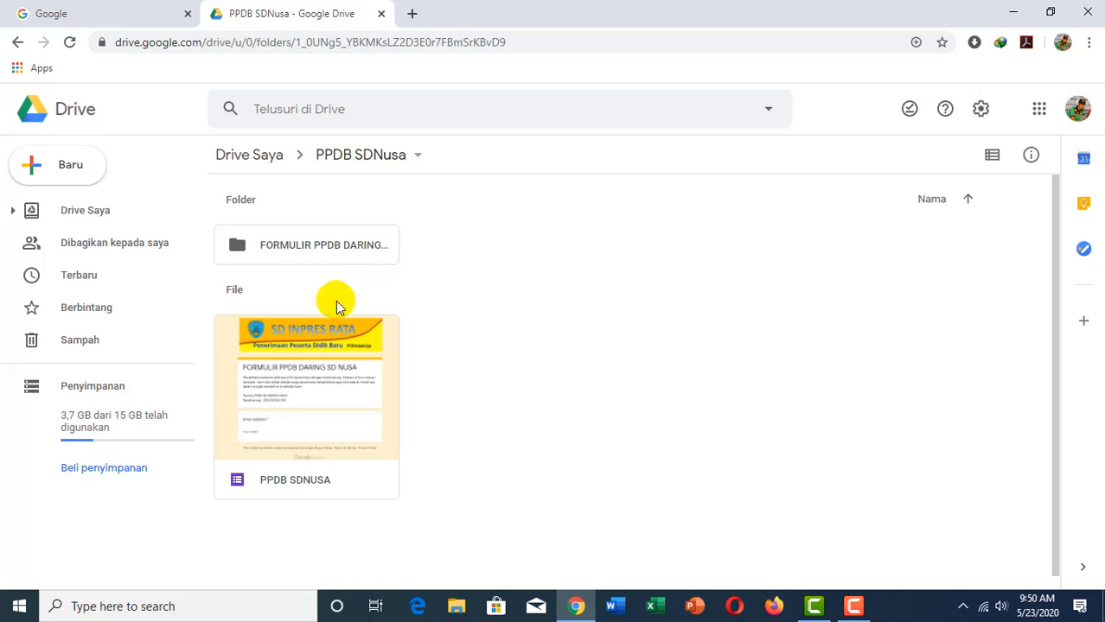
click(259, 425)
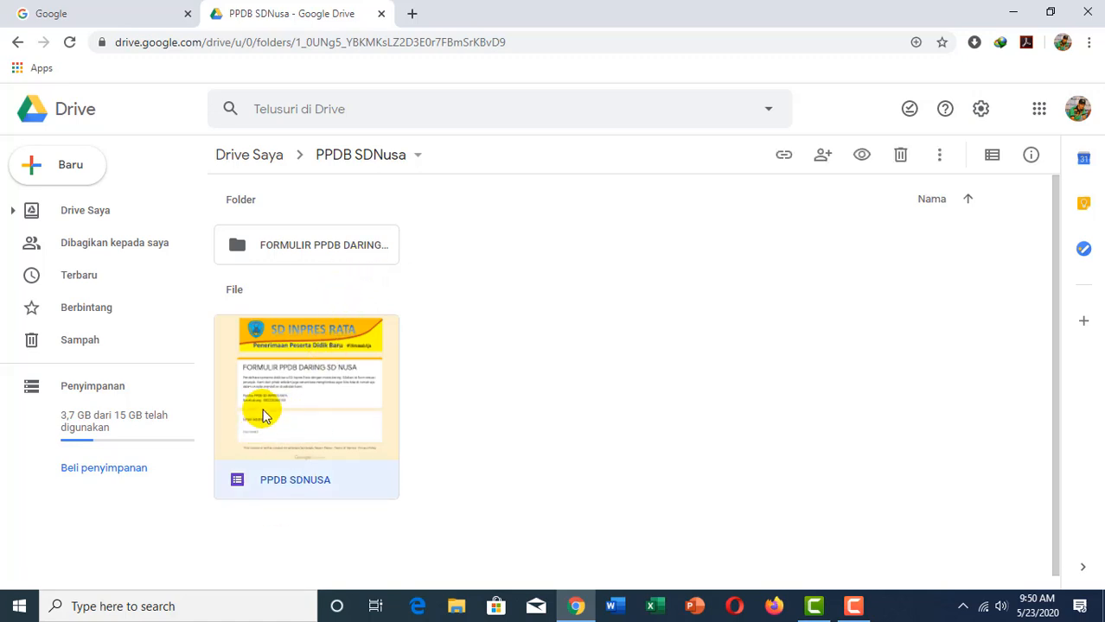
Step: Open the PPDB SDNUSA form in Google Forms and look over its first section
double_click(263, 413)
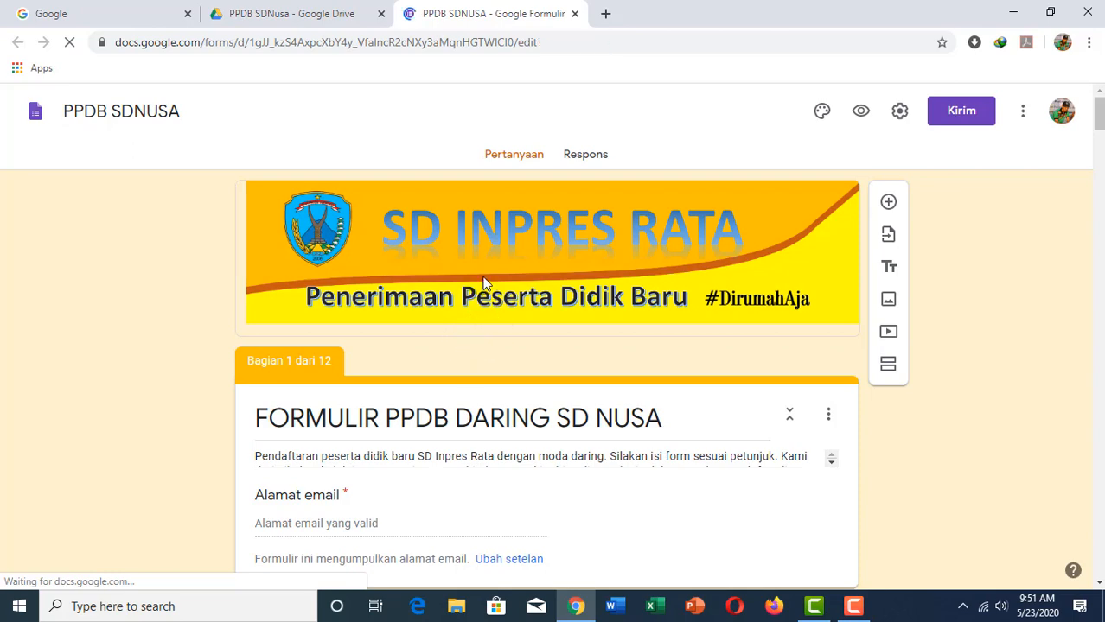
scroll(486, 283, down, 2)
scroll(486, 267, up, 1)
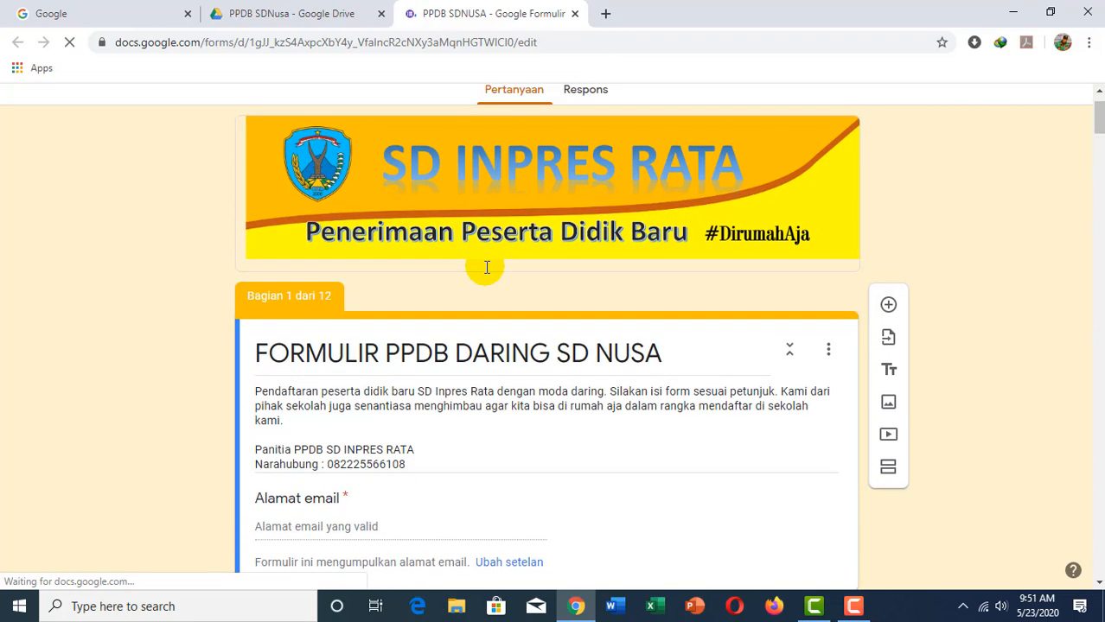
scroll(486, 267, down, 1)
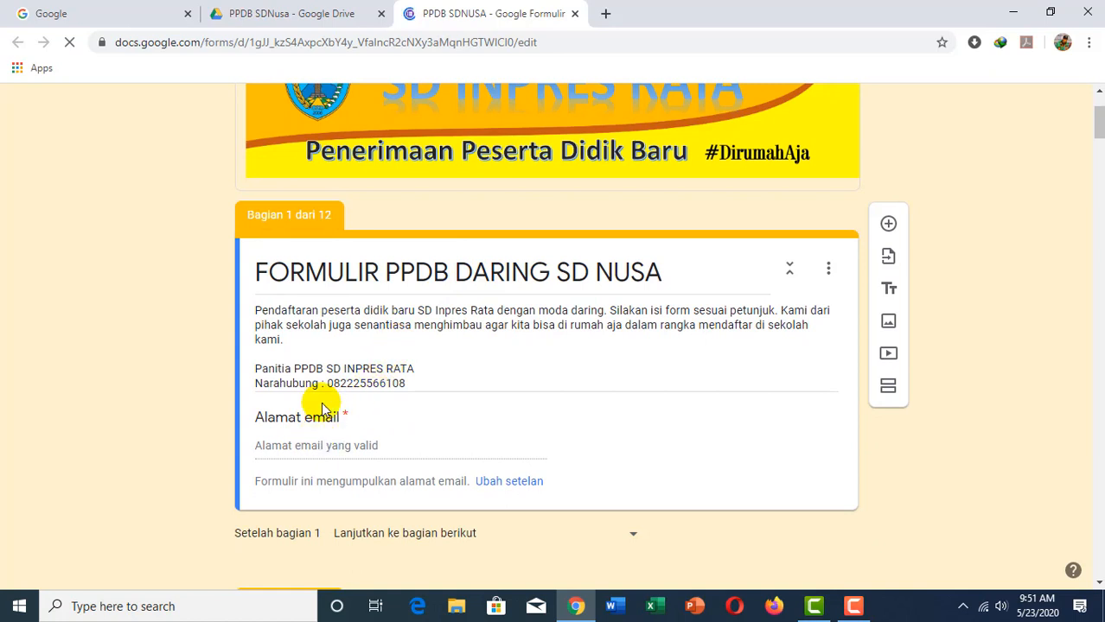
scroll(494, 286, up, 2)
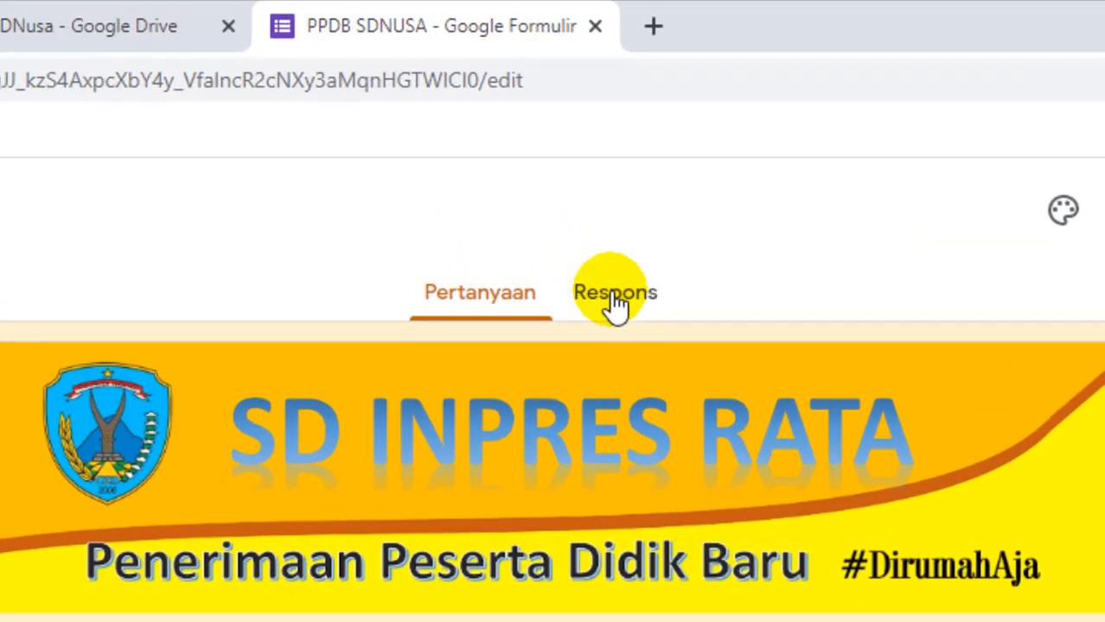
Step: Send the form's responses to a new PPDB SDNUSA (Respons) spreadsheet, then return to Drive
click(615, 304)
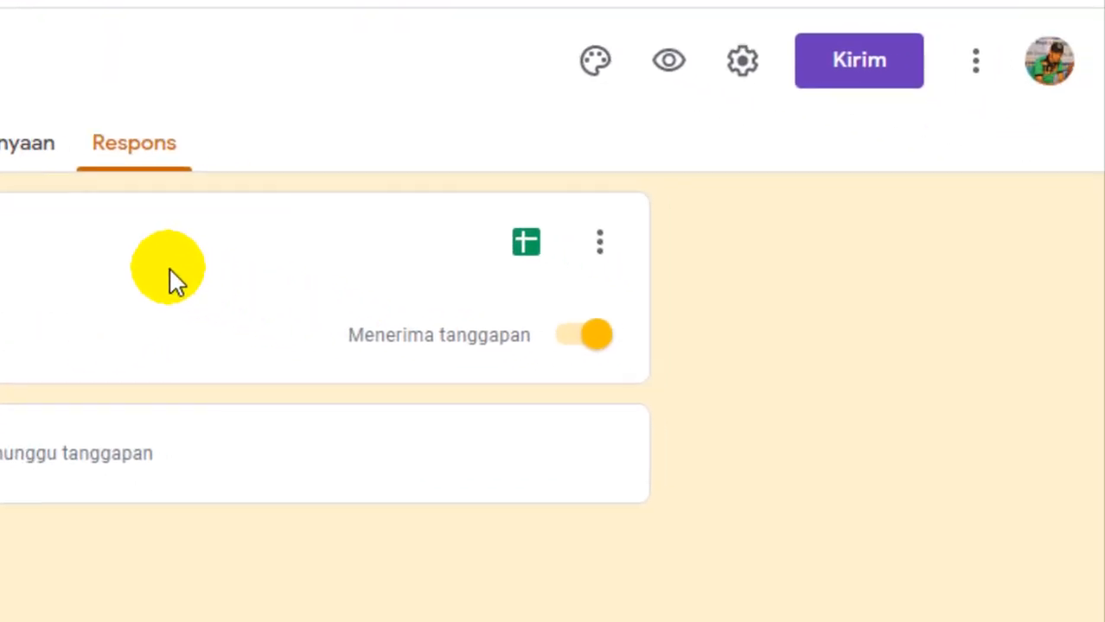
click(526, 242)
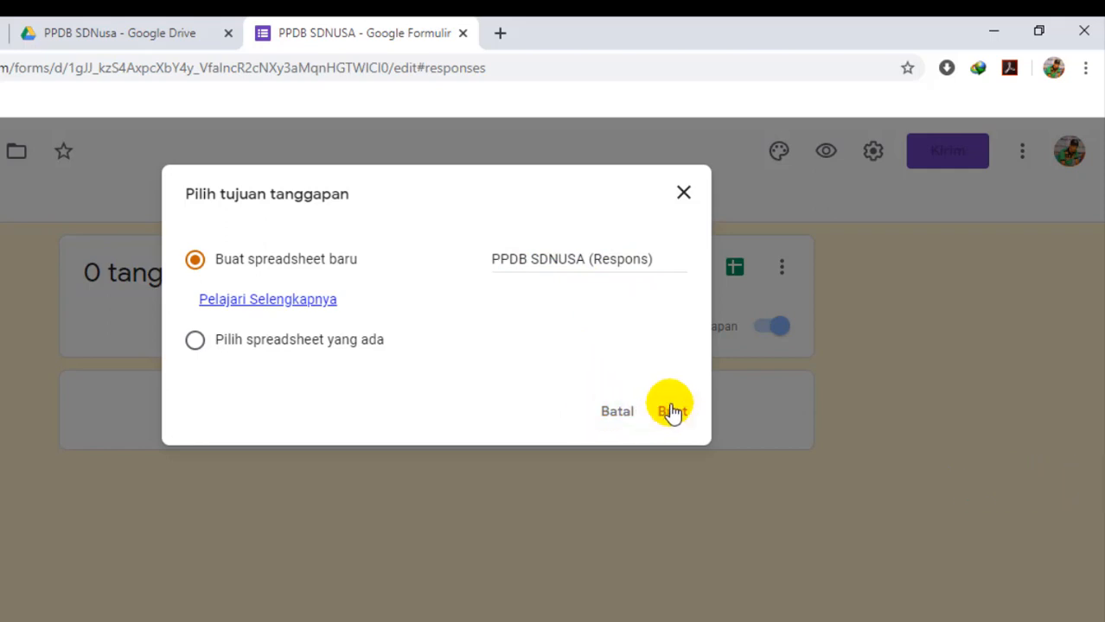
click(628, 415)
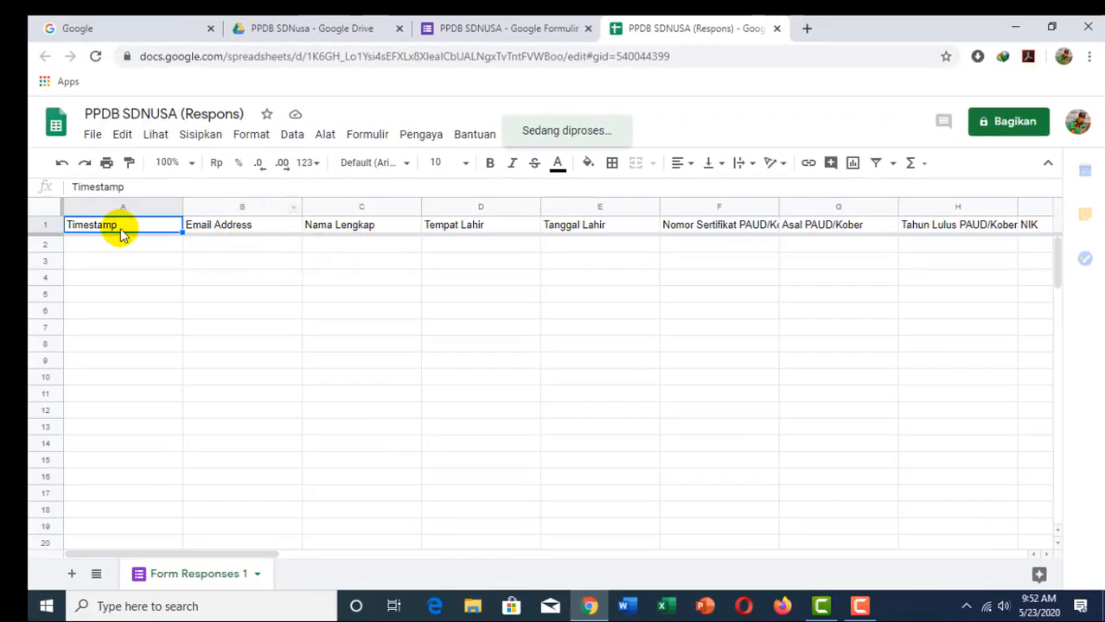
click(302, 33)
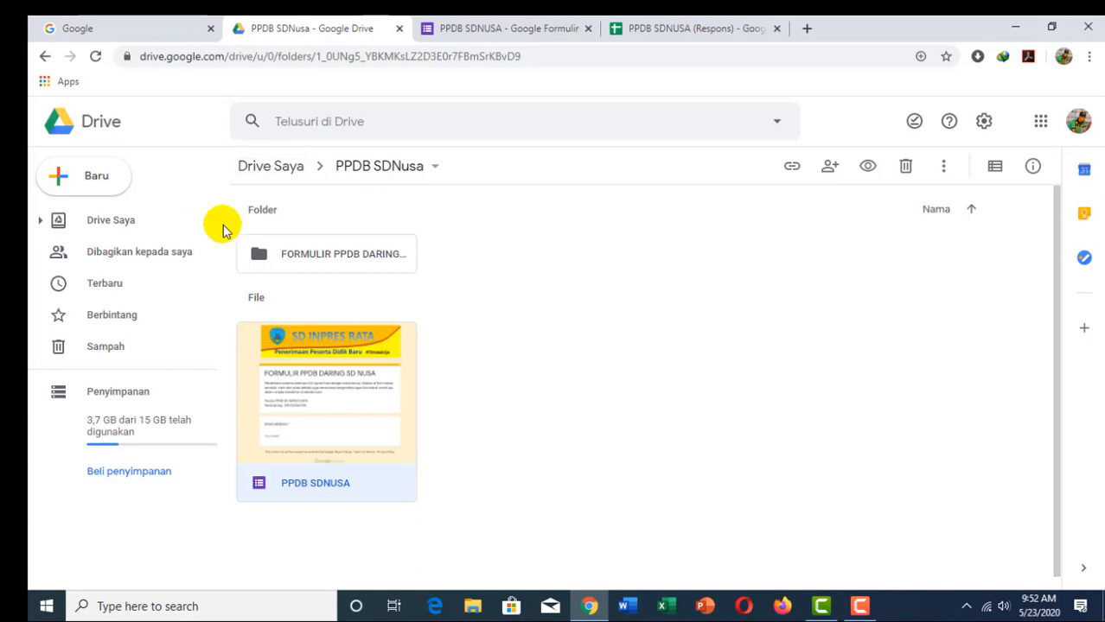
Step: Create a blank Google Docs document from the PPDB SDNusa folder
click(94, 179)
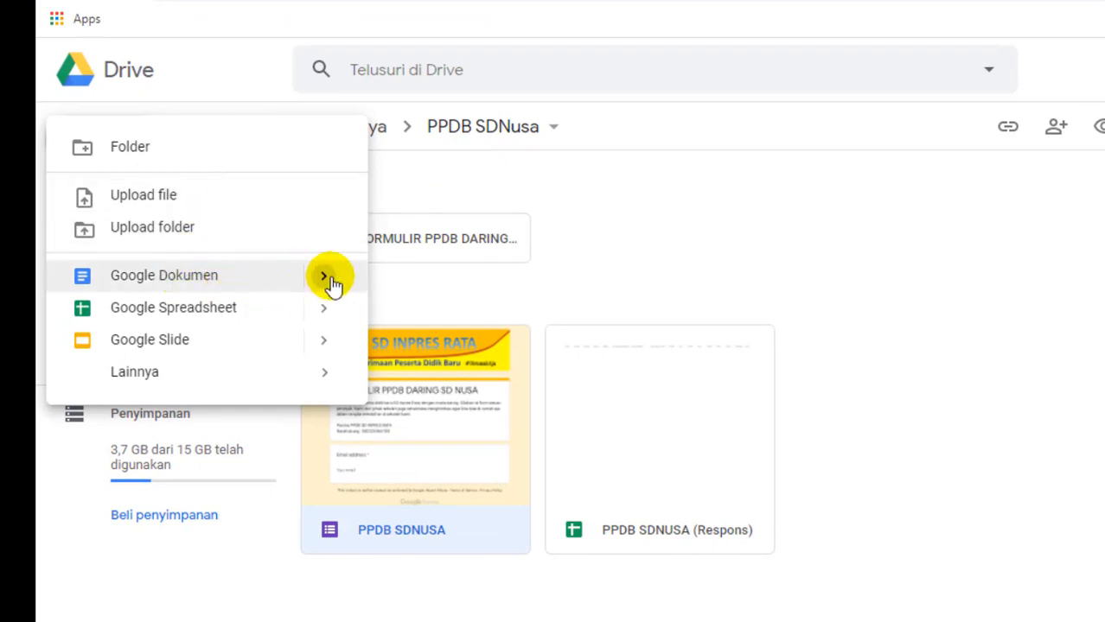
mouse_move(328, 287)
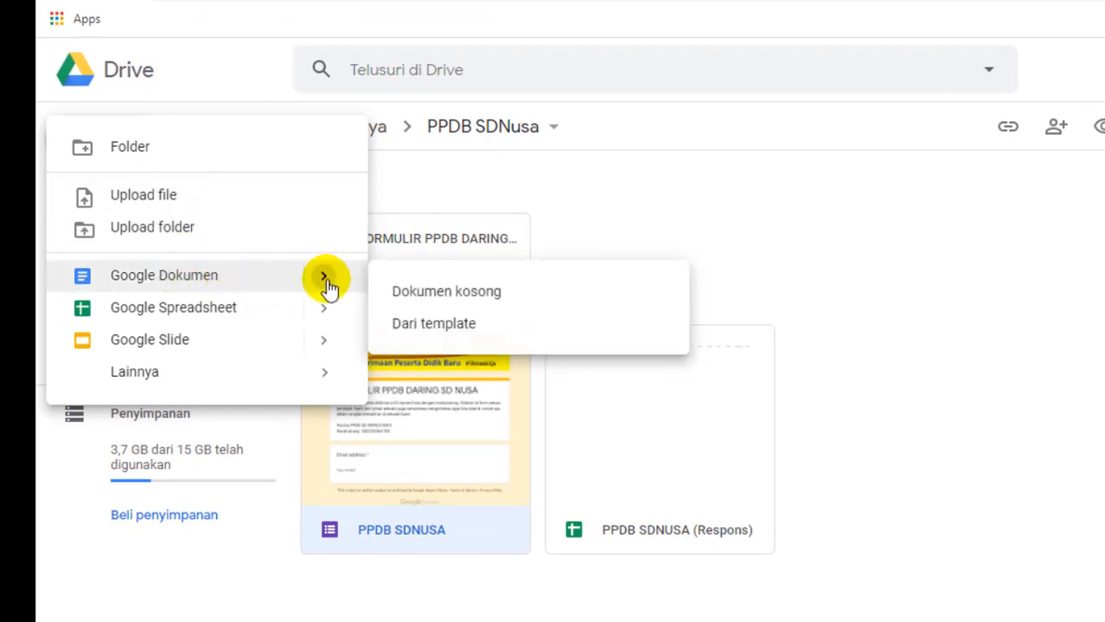
click(422, 294)
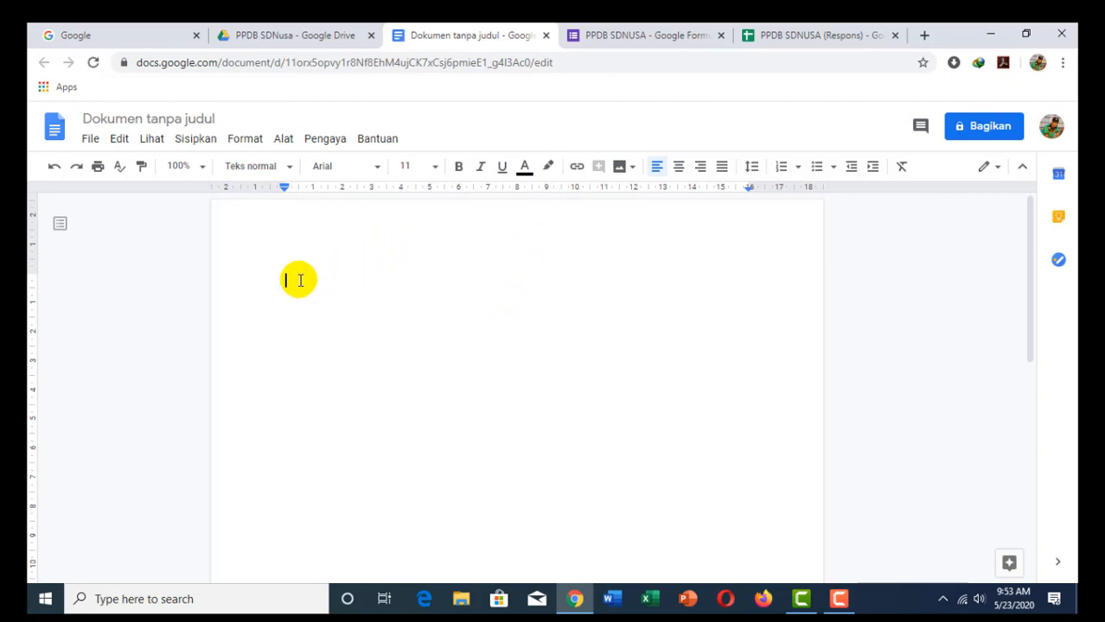
Step: Type the heading BUKTI PENDAFTARAN at the top of the document
text(bu)
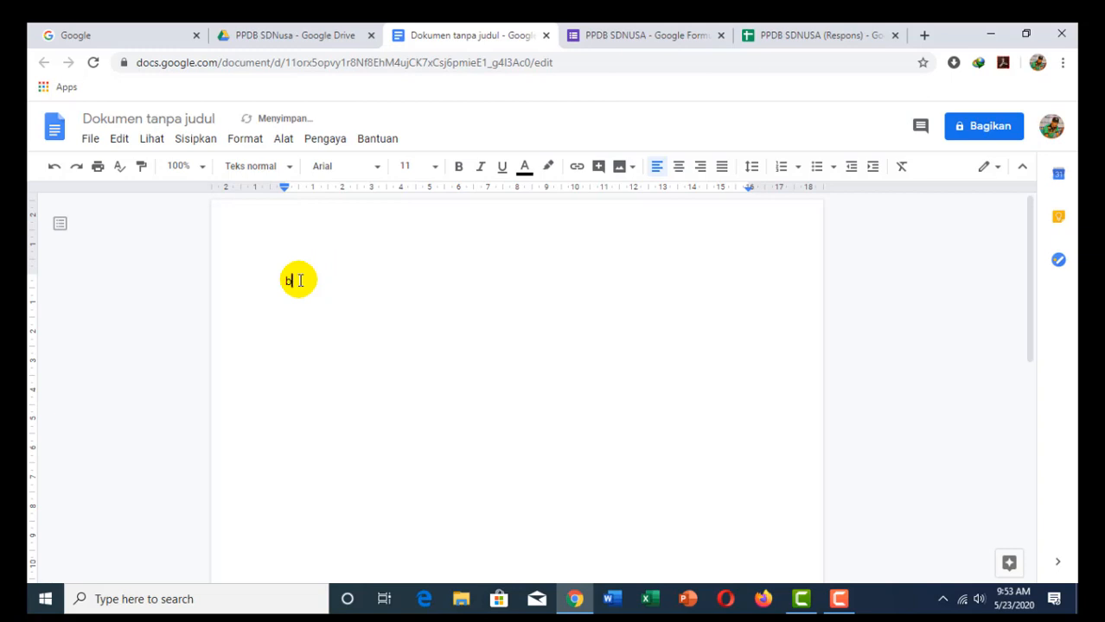
key(BackSpace)
text(BUKTI )
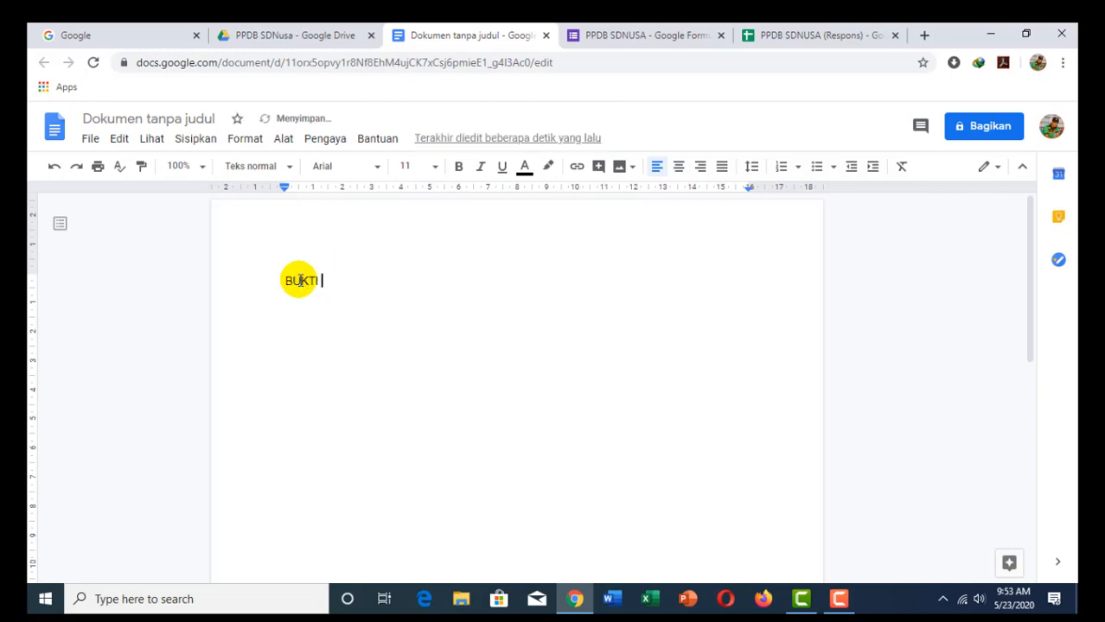
text(PENDAFTARA)
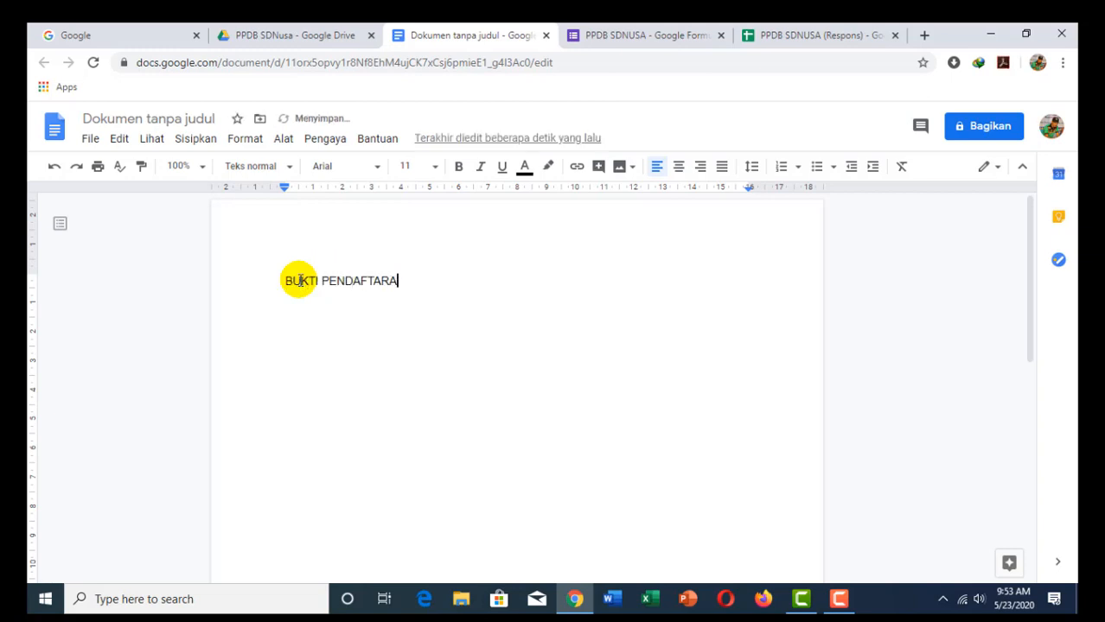
text(N)
key(Return)
key(Return)
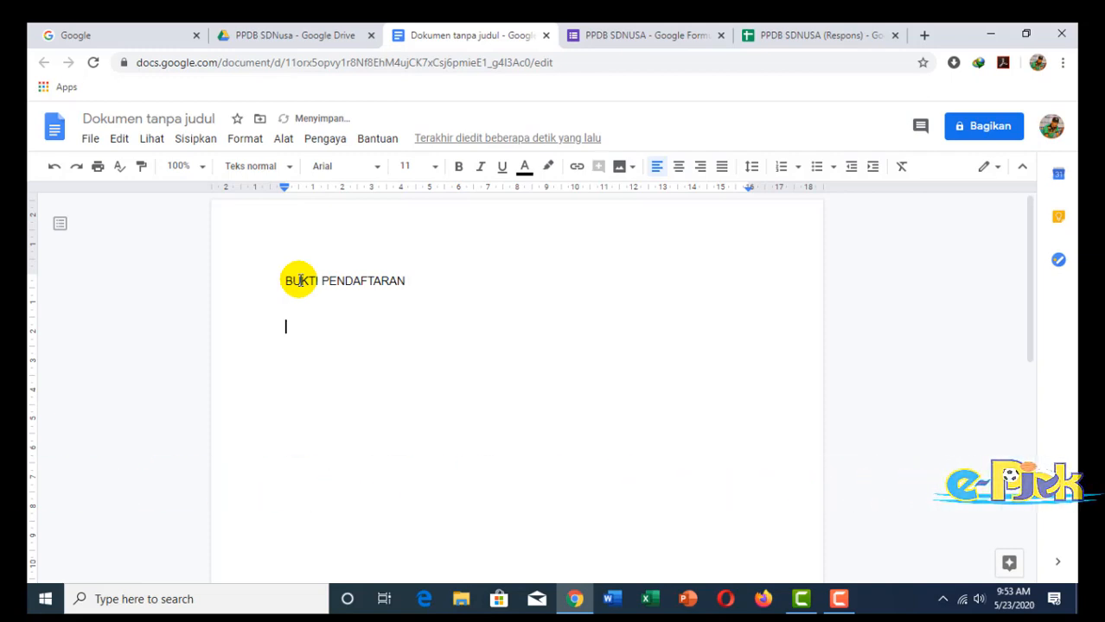
Step: Write the intro sentence ending 'dengan keterangan sebagai berikut :' and start a 'Tanggal daftar :' line
text(P)
key(BackSpace)
text(n)
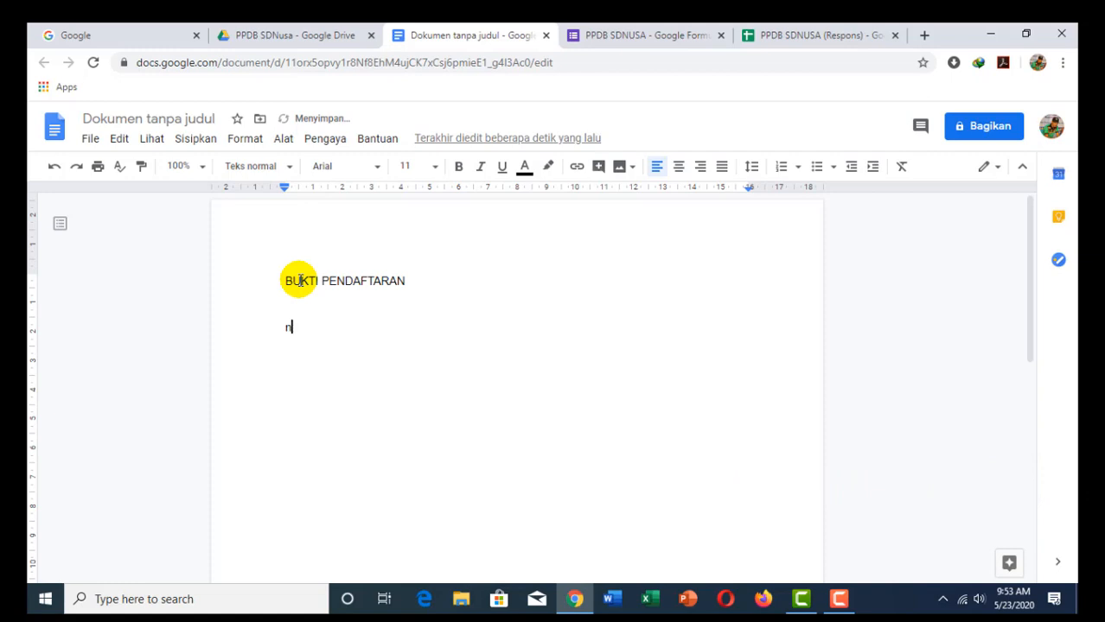
key(BackSpace)
text(Berikut adalah bukti Pe)
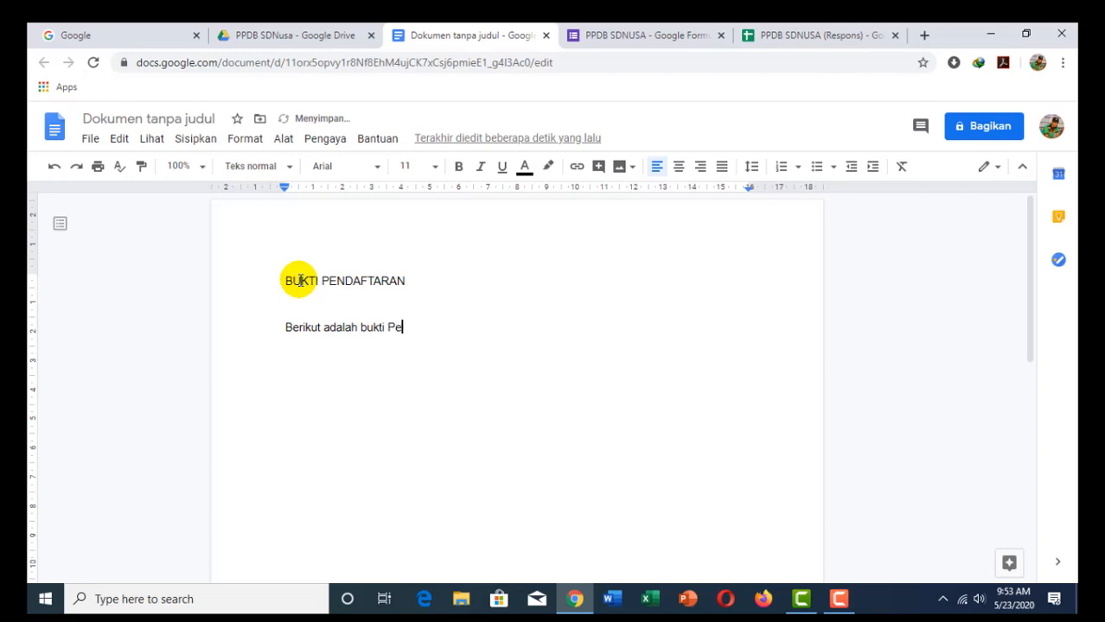
text(ndaftaran Calon peserta didik baru SD Inpres Nusa)
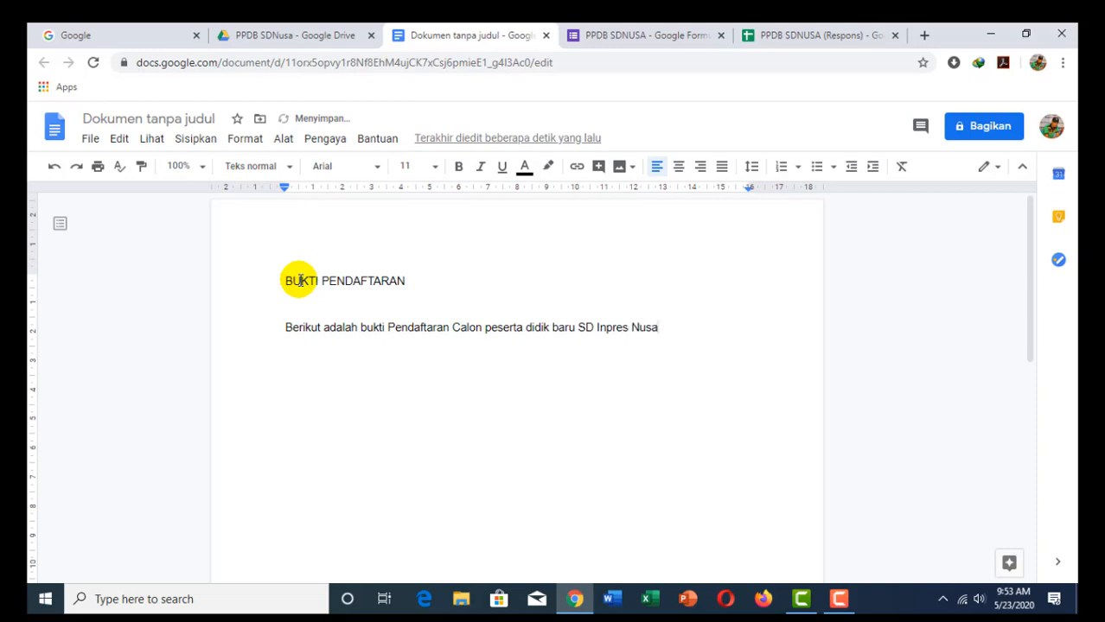
text(dengan kleterangan)
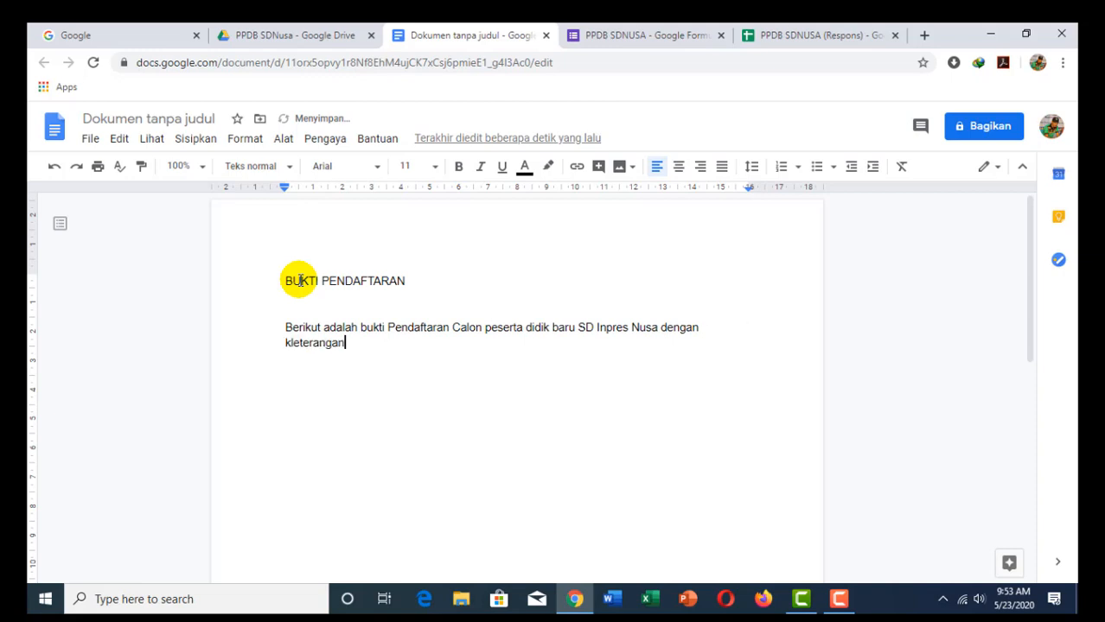
click(304, 343)
key(BackSpace)
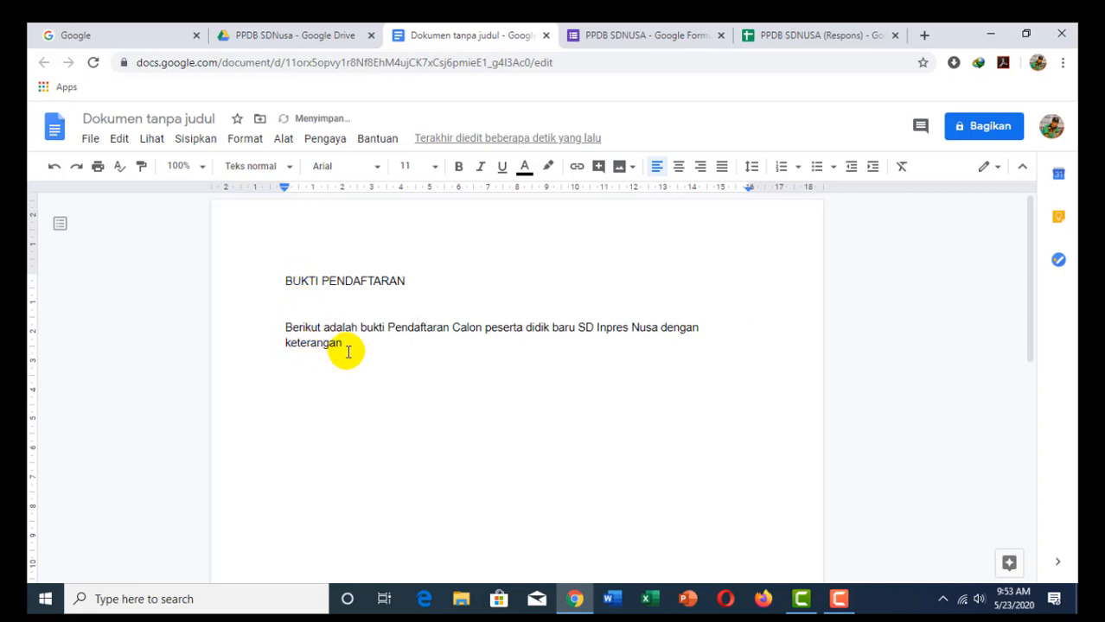
click(349, 344)
text(sebagai)
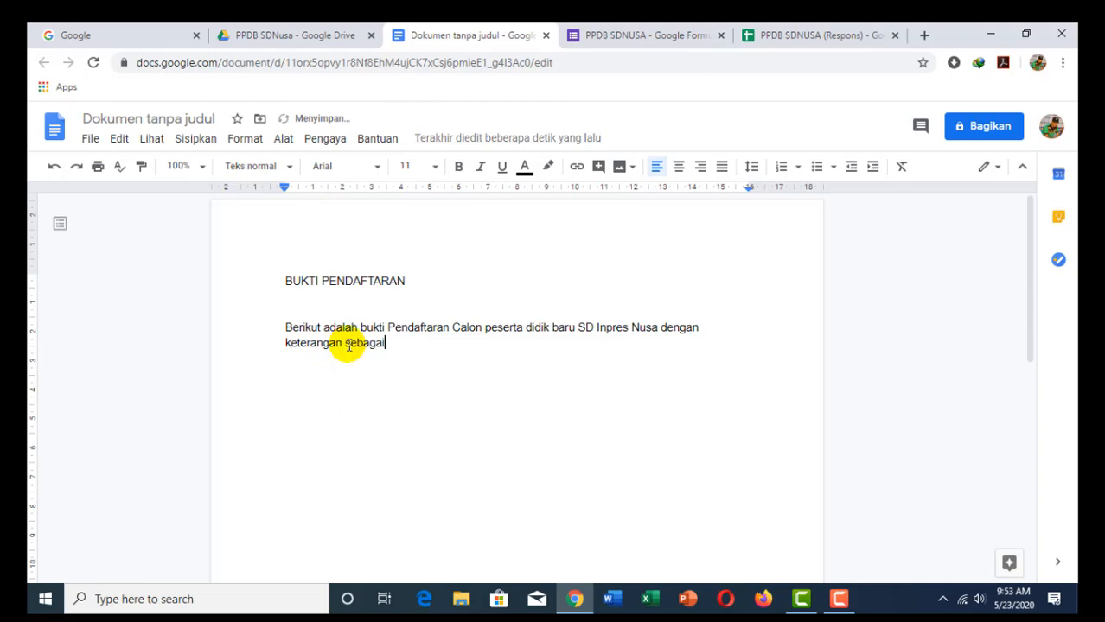
text( berikut :)
key(Return)
text(Tanggal daftar)
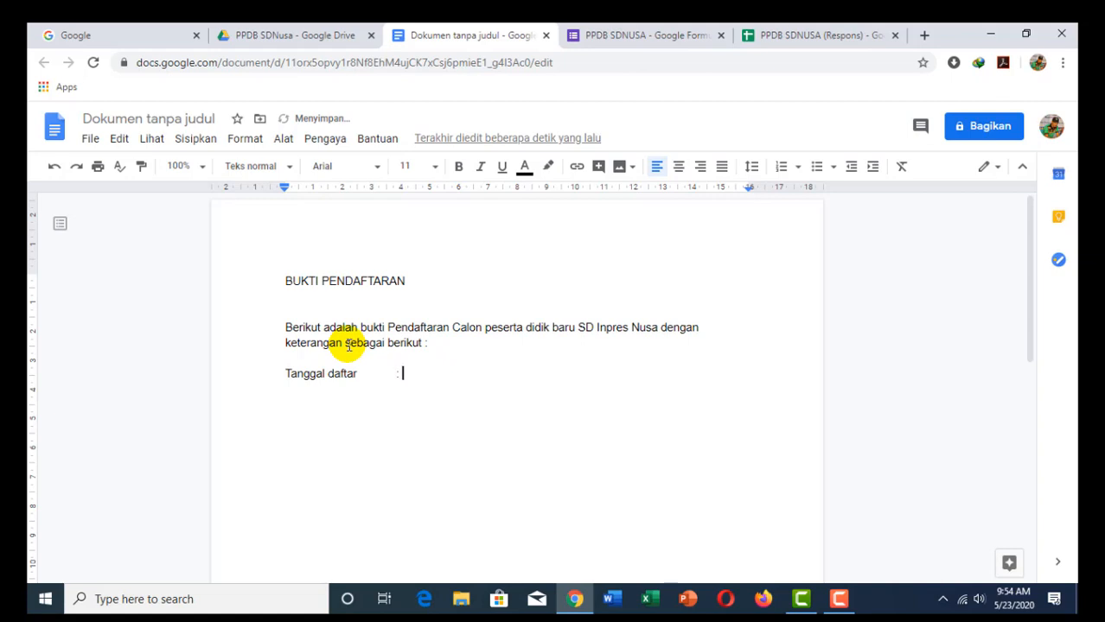
text(		:)
Step: Add the Nama, Tempat lahir and Tanggal Lahir field lines below Tanggal daftar
key(Return)
text(Nama		:)
key(Return)
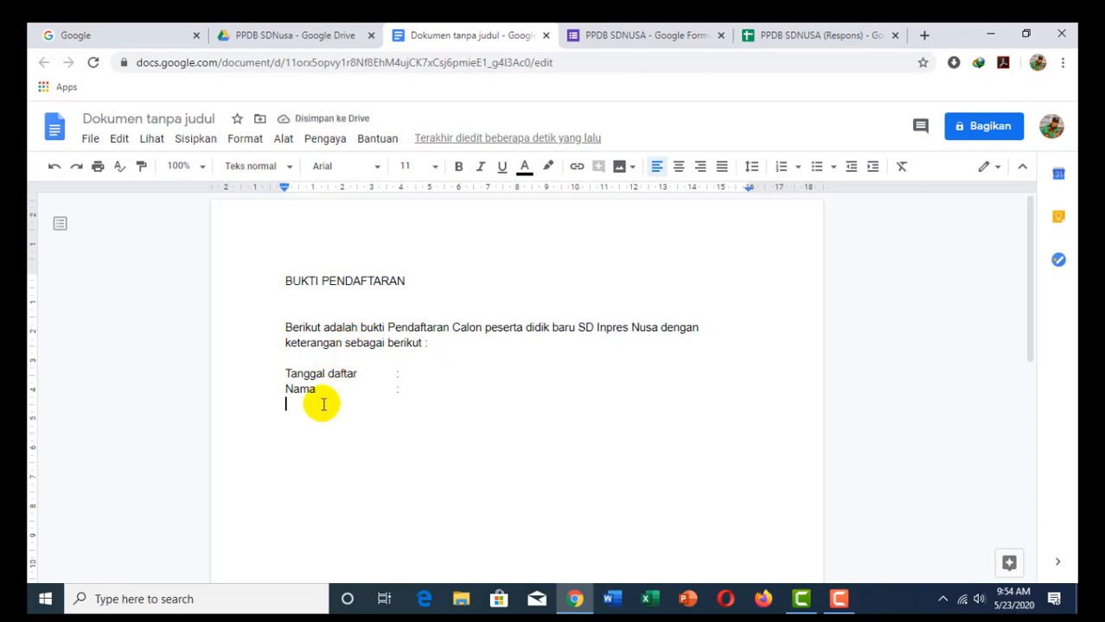
text(Tempat laho)
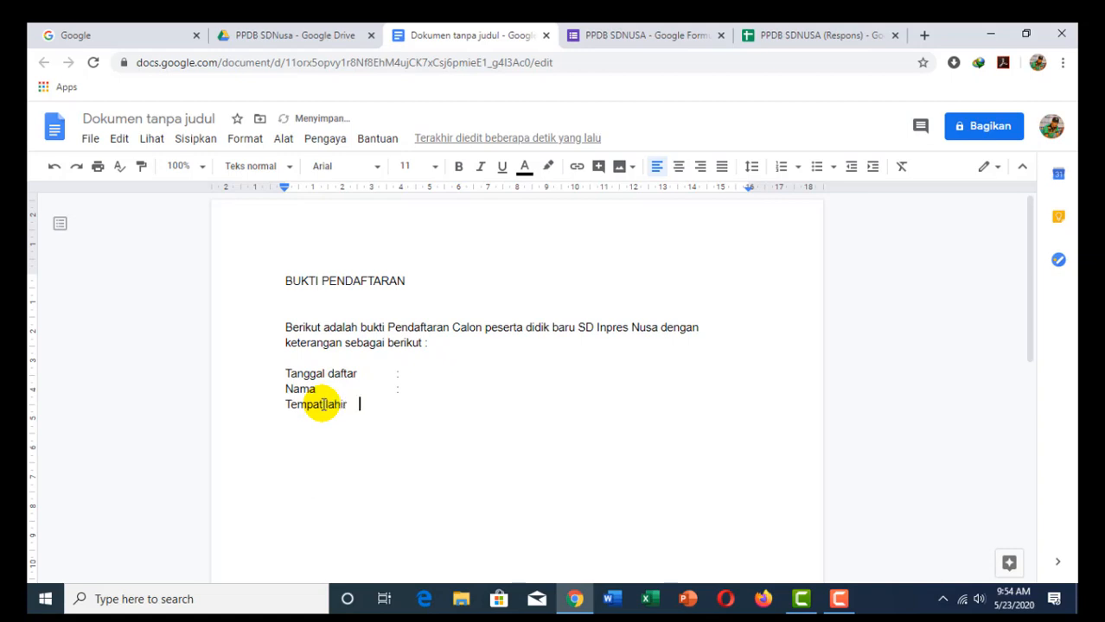
key(Return)
text(Tanggal Lahir :)
key(Return)
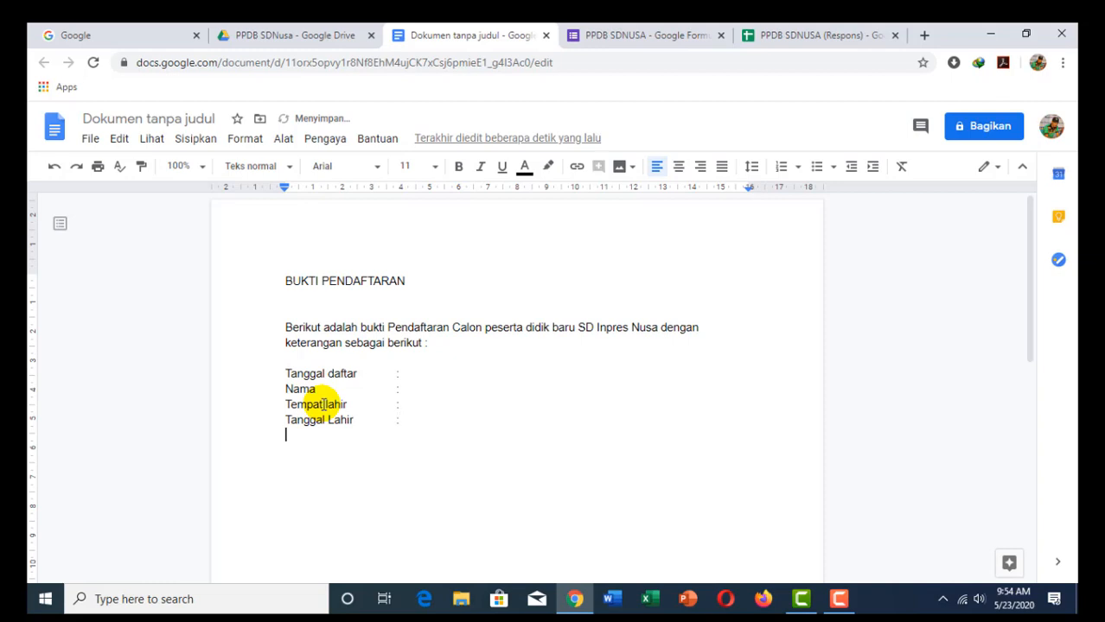
scroll(317, 394, down, 1)
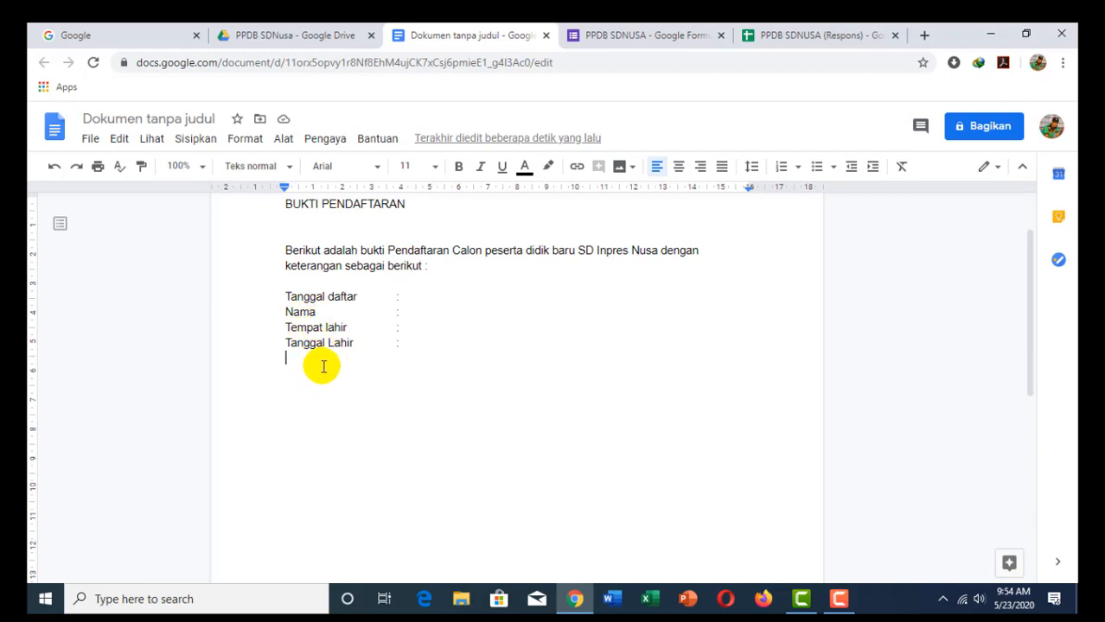
Step: Add the closing sentence ending 'terimakasih' and the signature line 'Panitia PPDB SD NUSA'
key(Return)
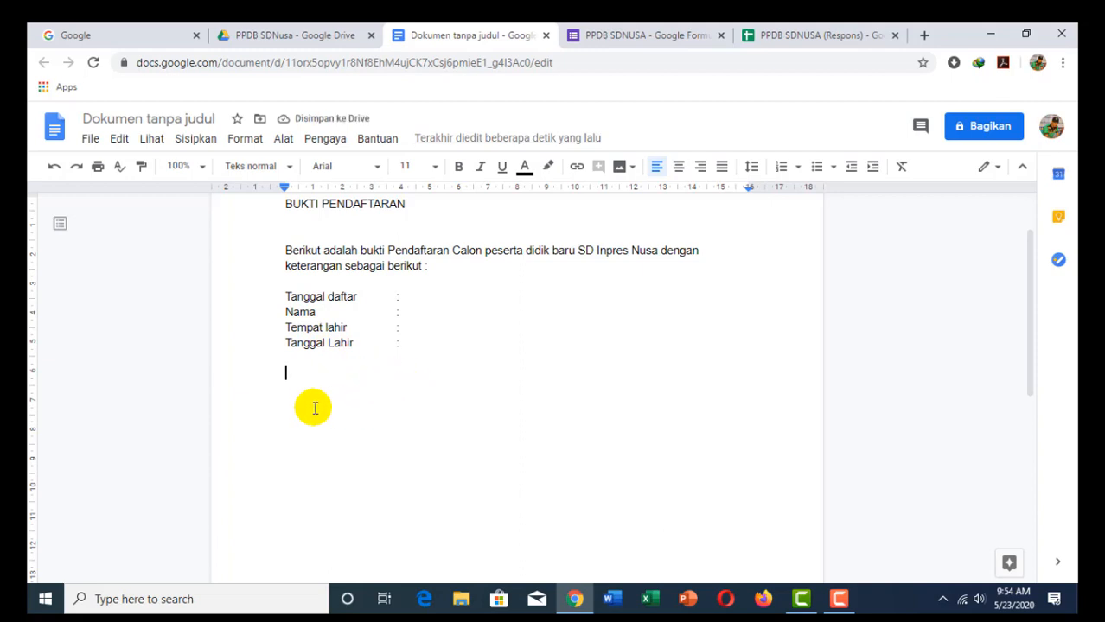
text(Demikian bukti)
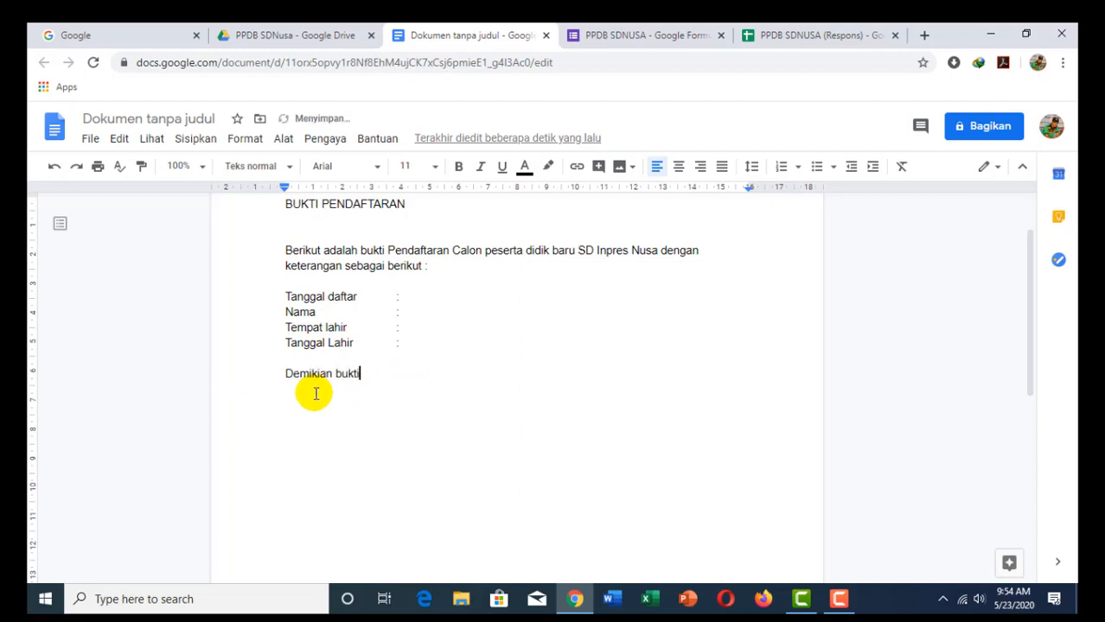
text( pendaftaran sem)
text(mohon disimpan untuk di)
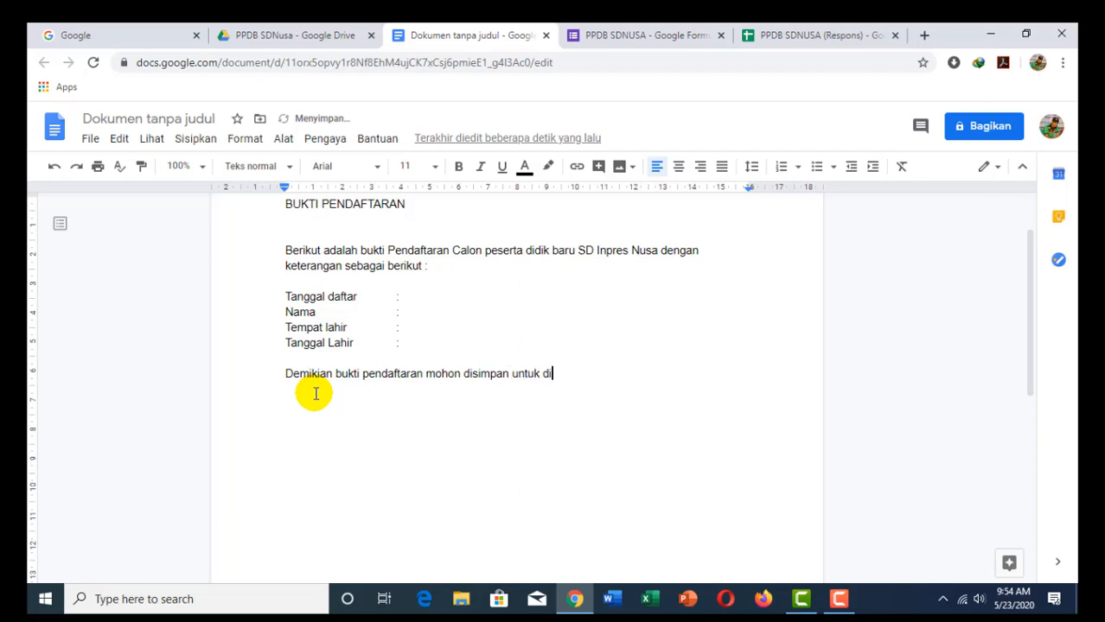
text(bawa saat nanti daftar ul)
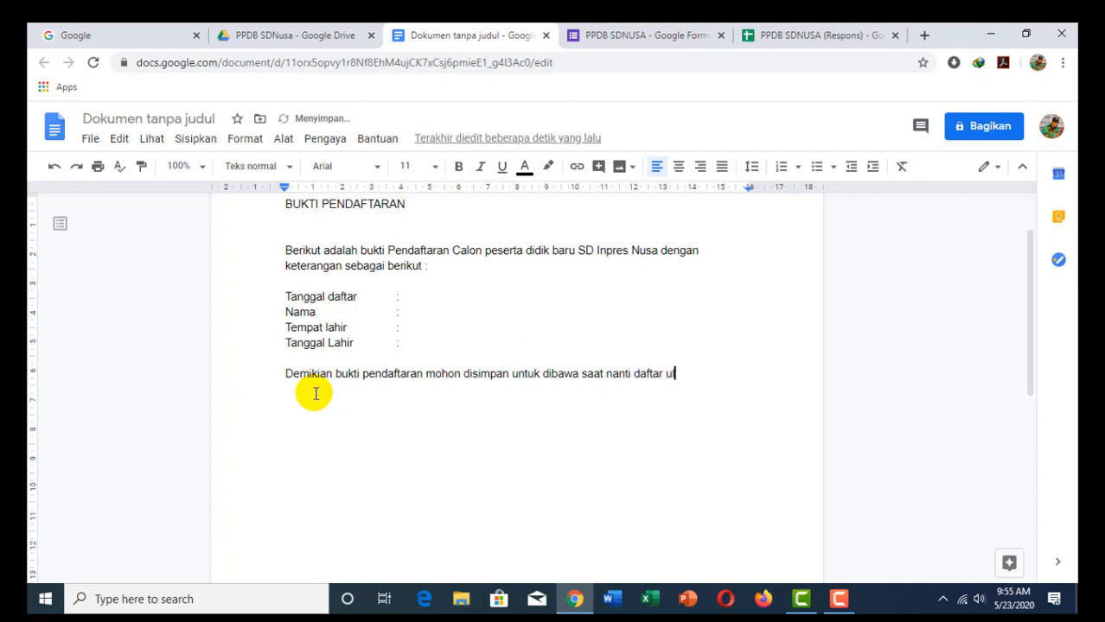
text(ang. terimakasih)
key(Return)
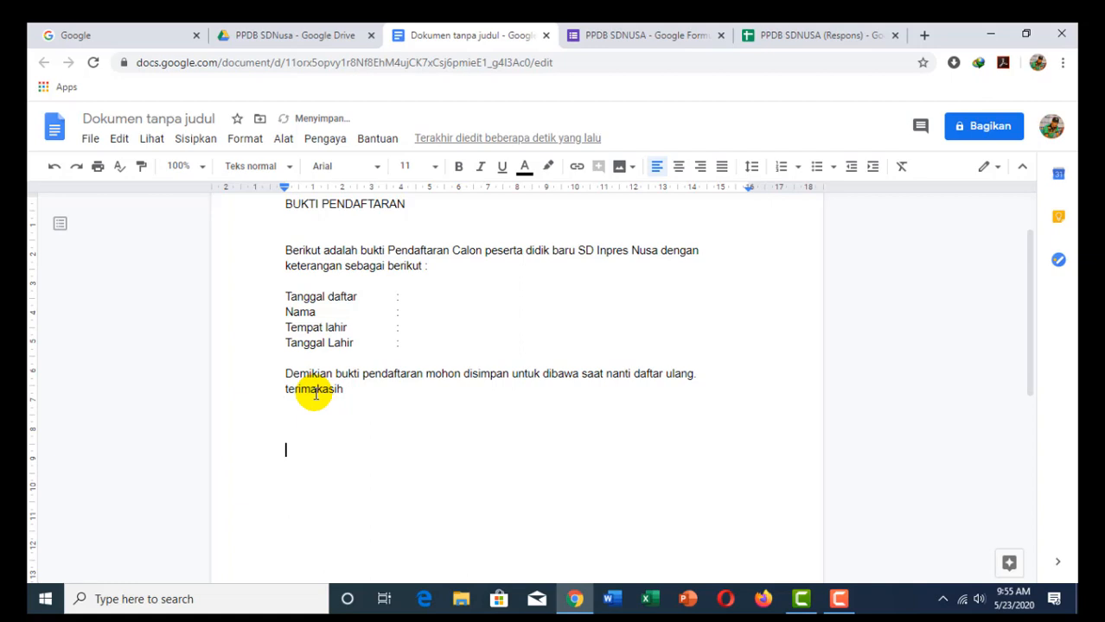
text(Panitia PPDB)
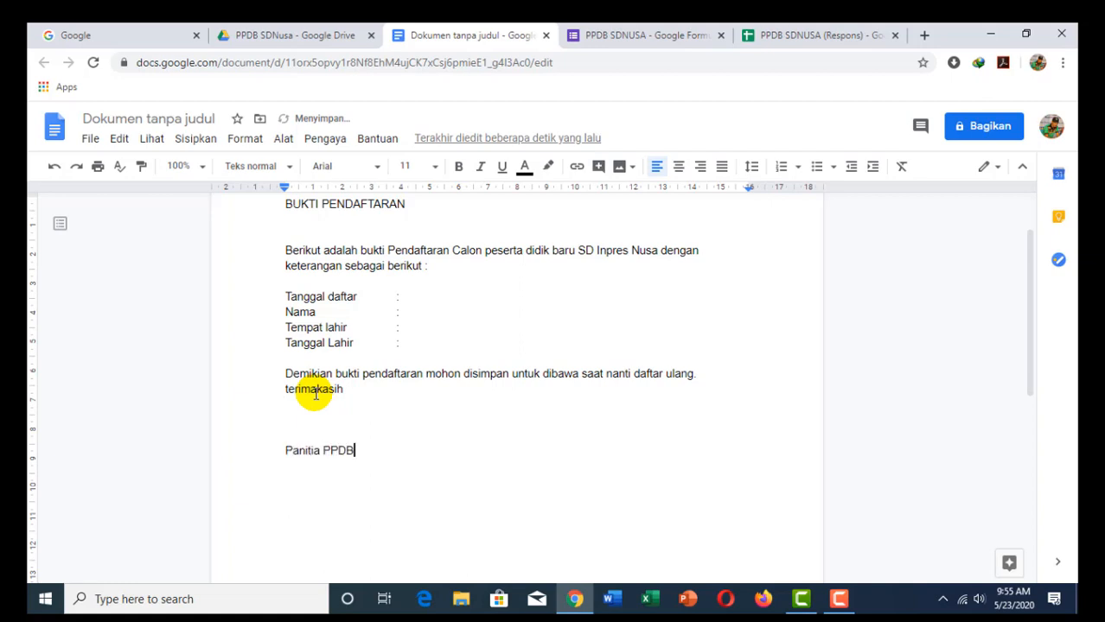
text( SD NUSA)
scroll(357, 402, up, 2)
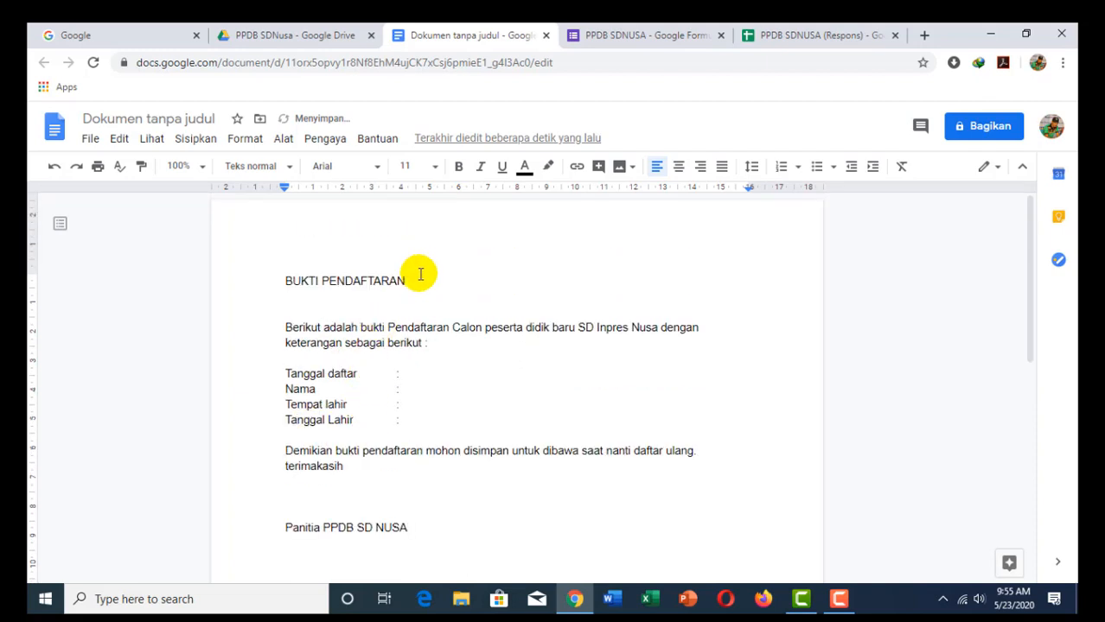
drag(420, 275, 286, 278)
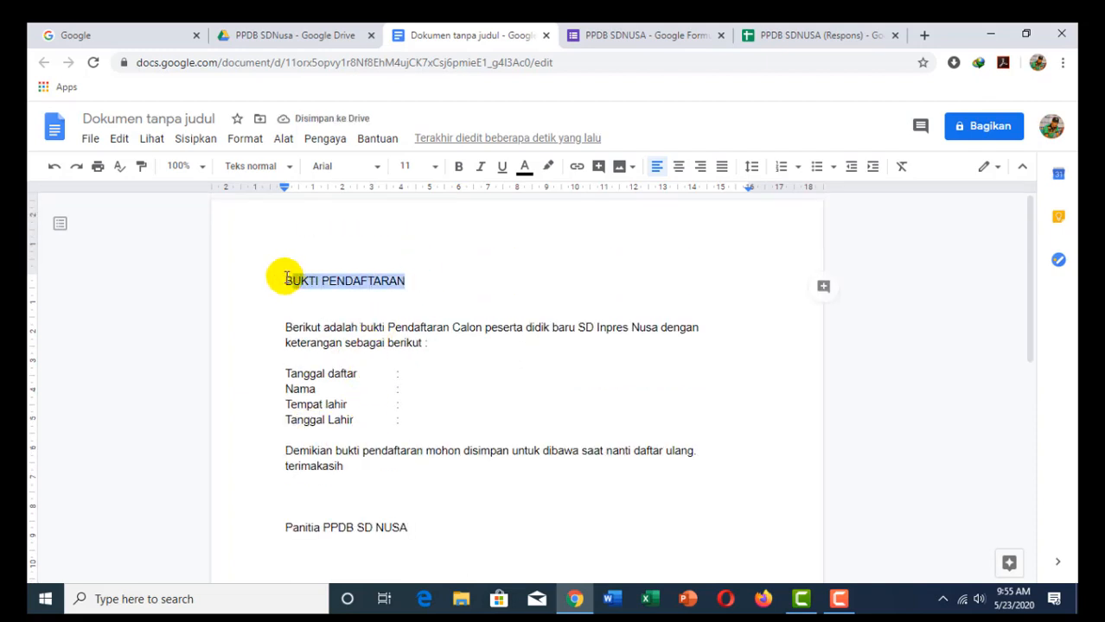
Step: Make the heading BUKTI PENDAFTARAN bold and centred, and bold the Panitia PPDB SD NUSA line
click(456, 166)
click(679, 166)
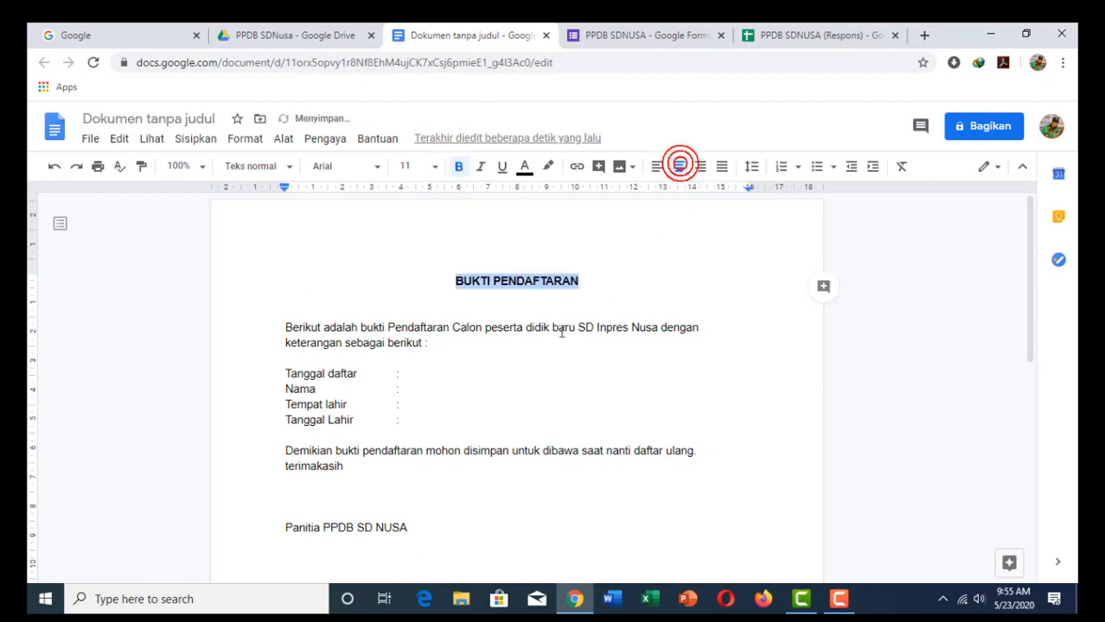
scroll(371, 359, down, 2)
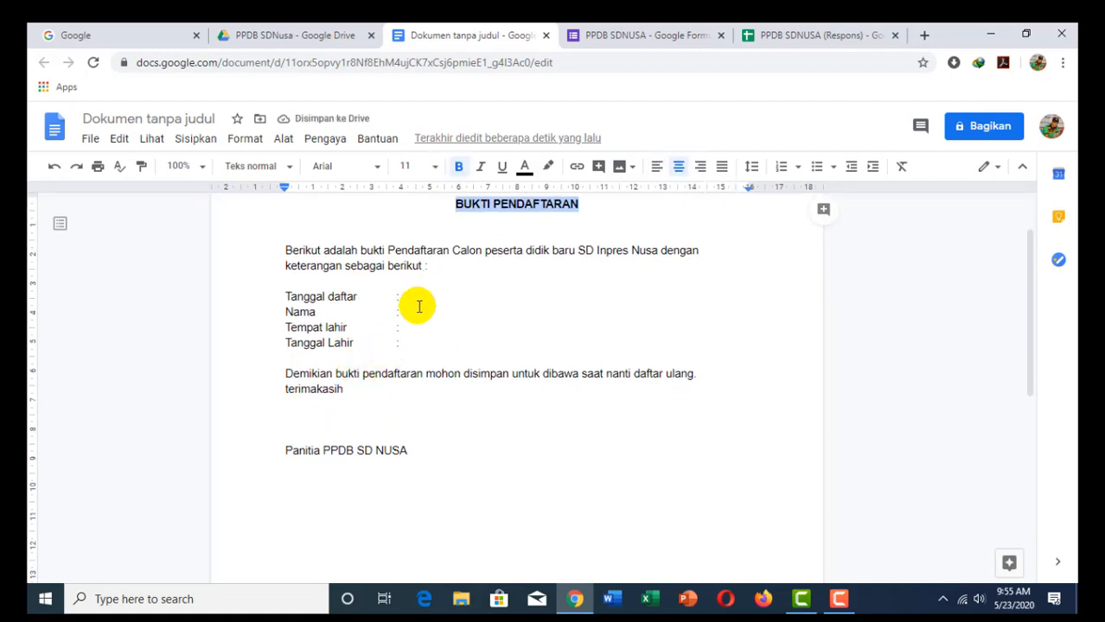
scroll(418, 306, down, 2)
drag(410, 373, 285, 370)
key(ctrl+b)
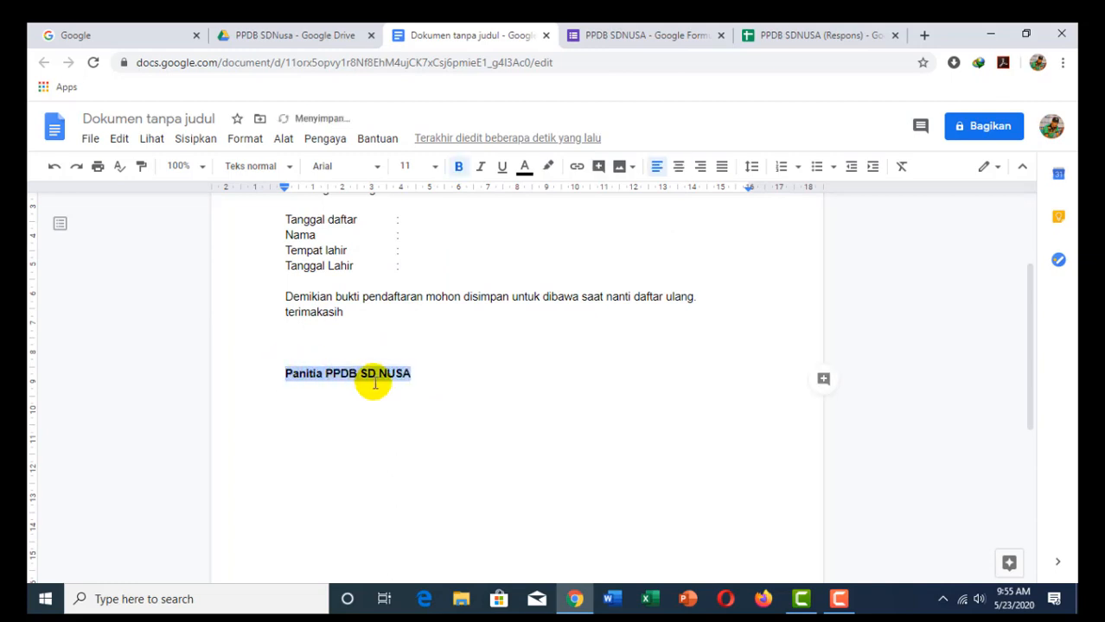
scroll(399, 385, up, 4)
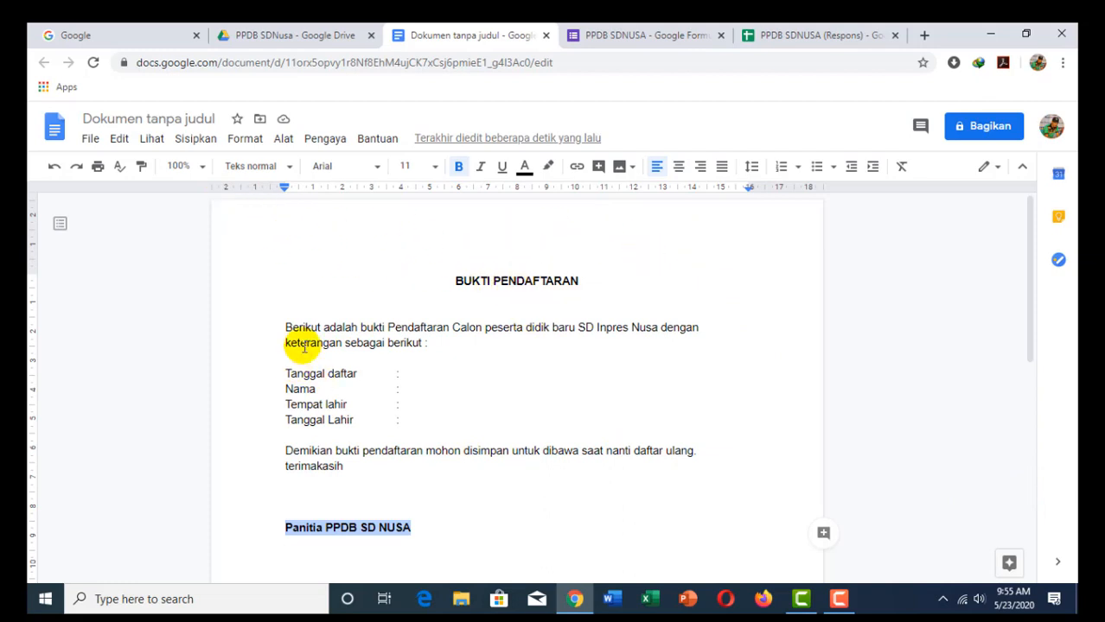
scroll(339, 478, down, 2)
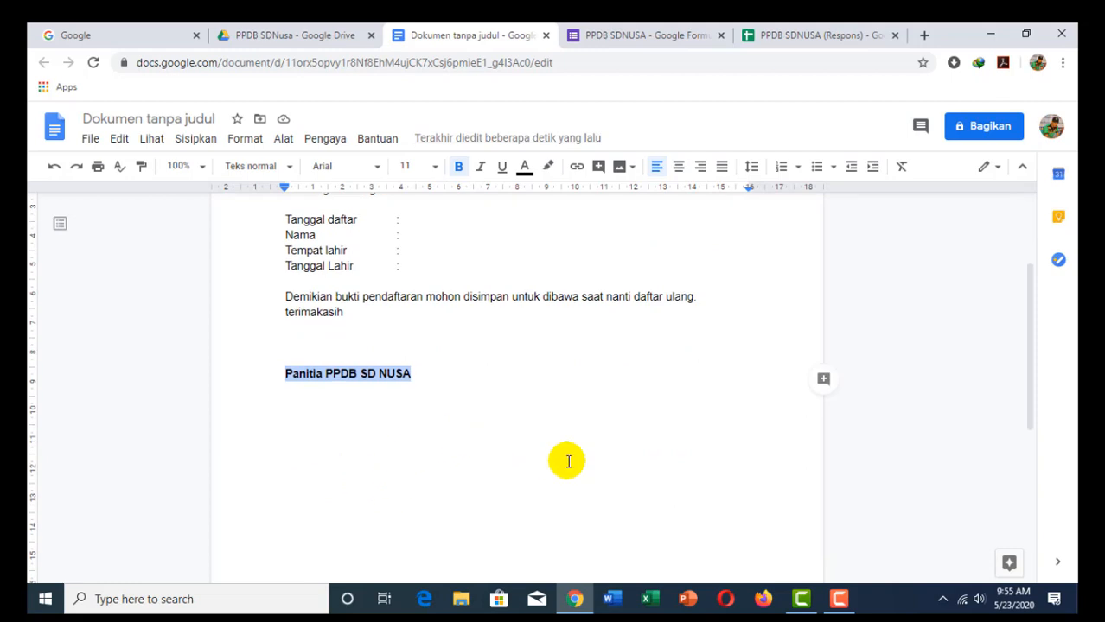
scroll(535, 397, up, 3)
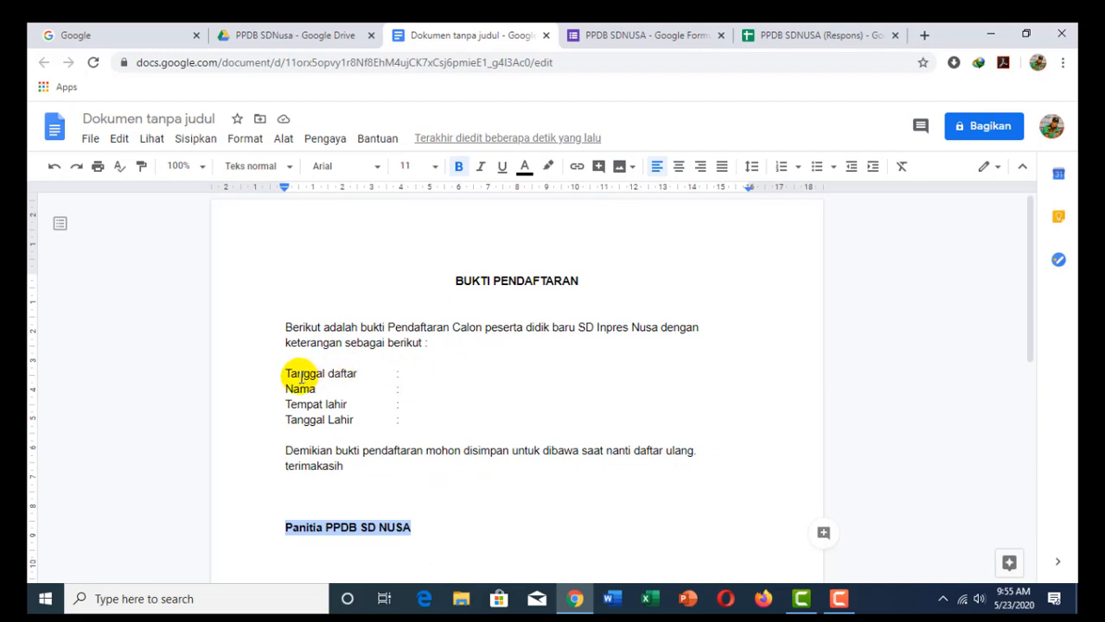
Step: Check the Respons sheet headers and insert <<Timestamp>> after the Tanggal daftar colon
click(784, 37)
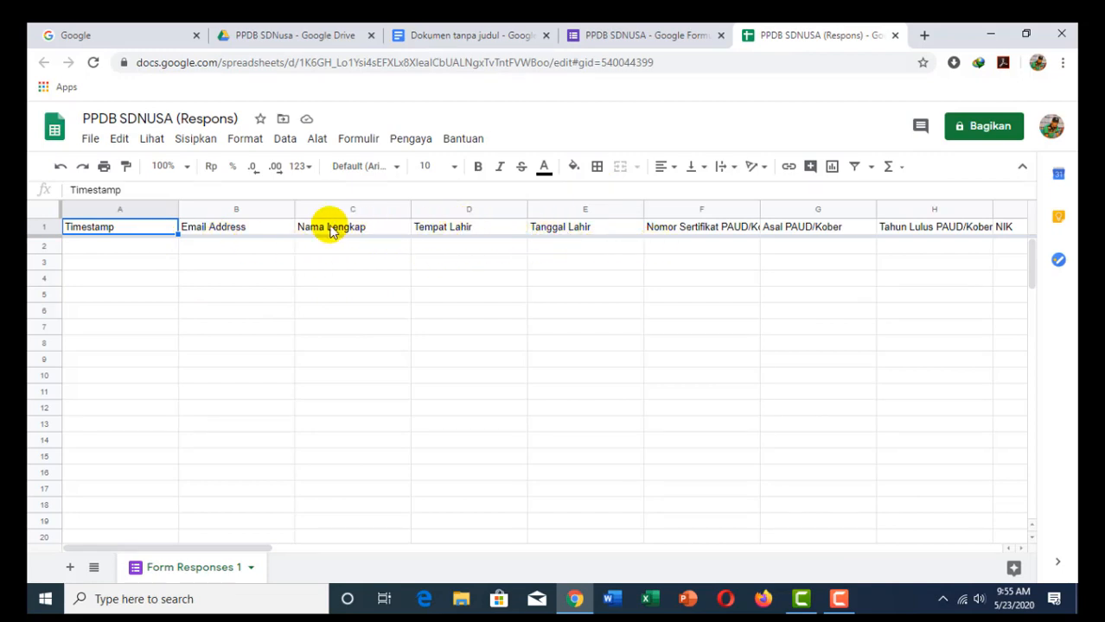
click(464, 36)
click(419, 370)
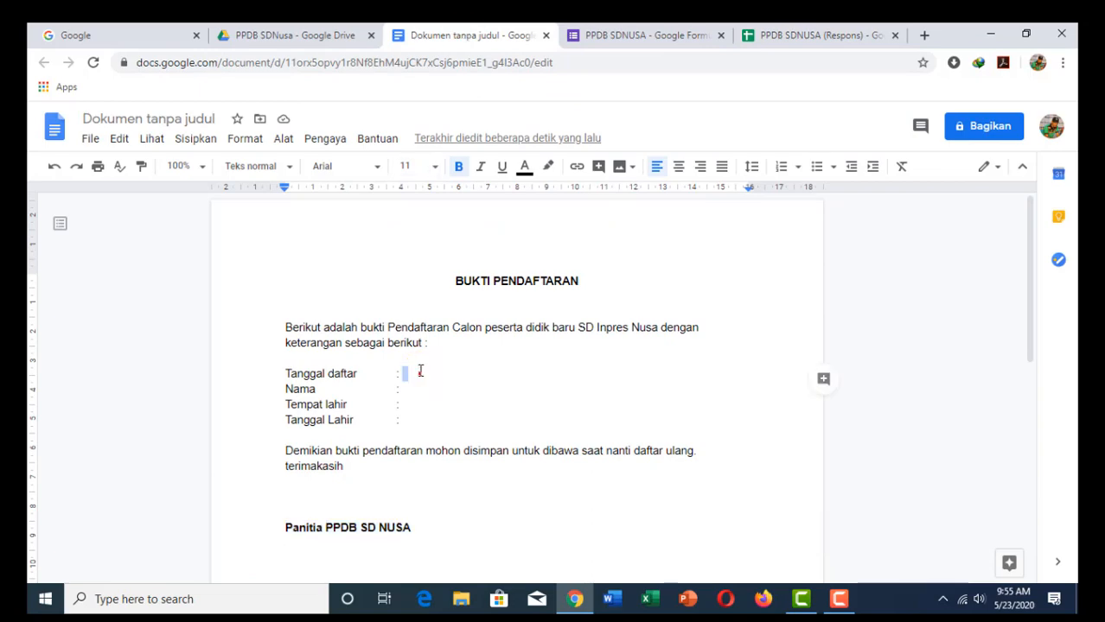
click(407, 372)
click(406, 372)
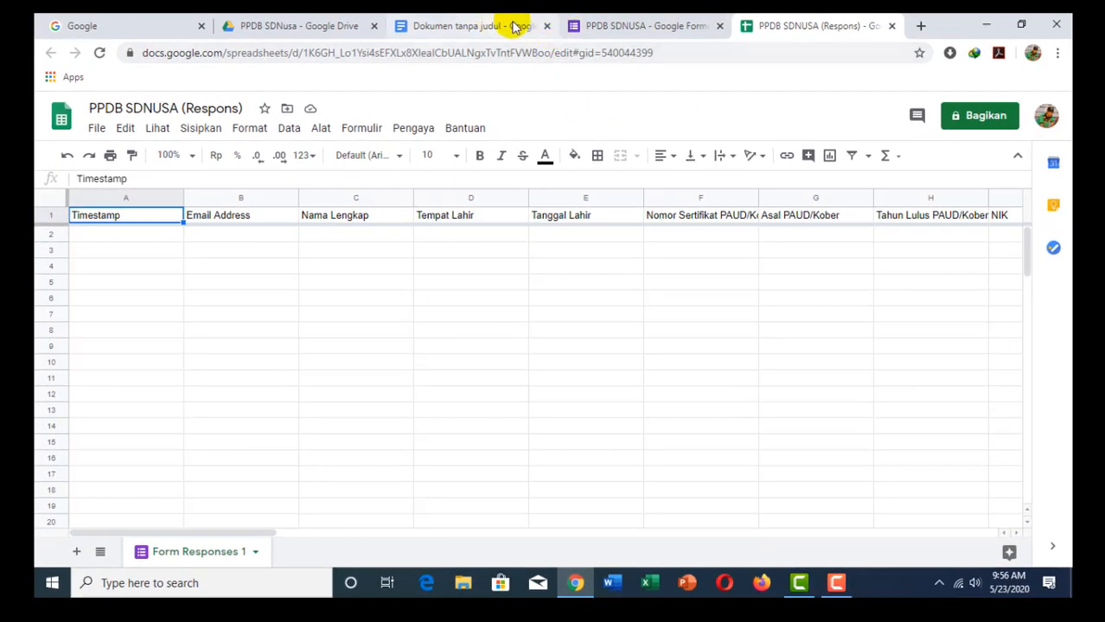
click(599, 27)
click(496, 25)
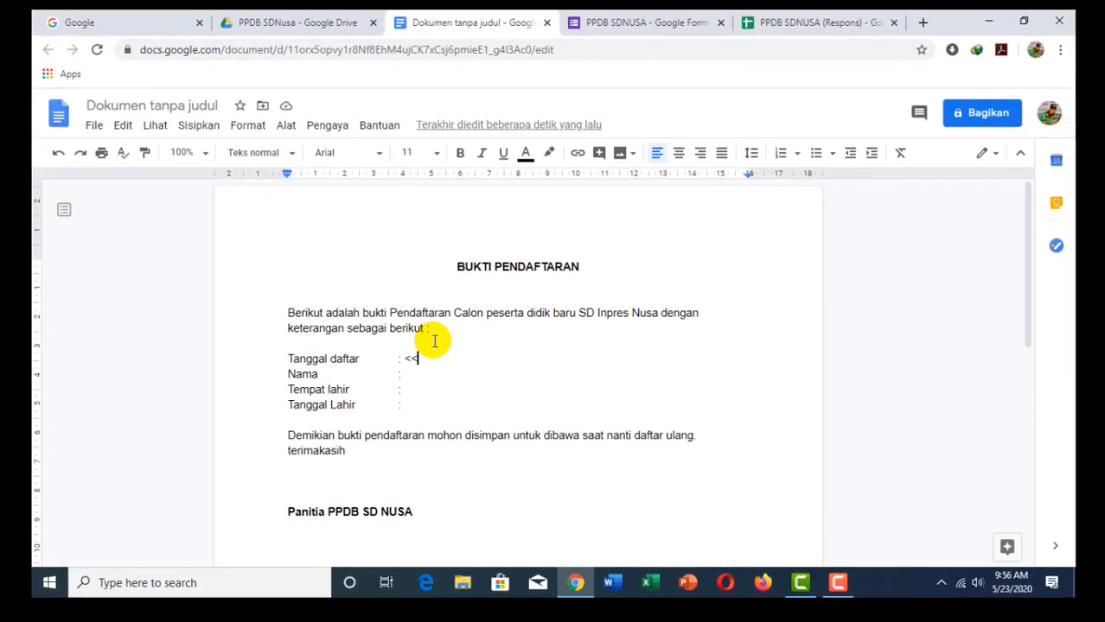
text(Timesta)
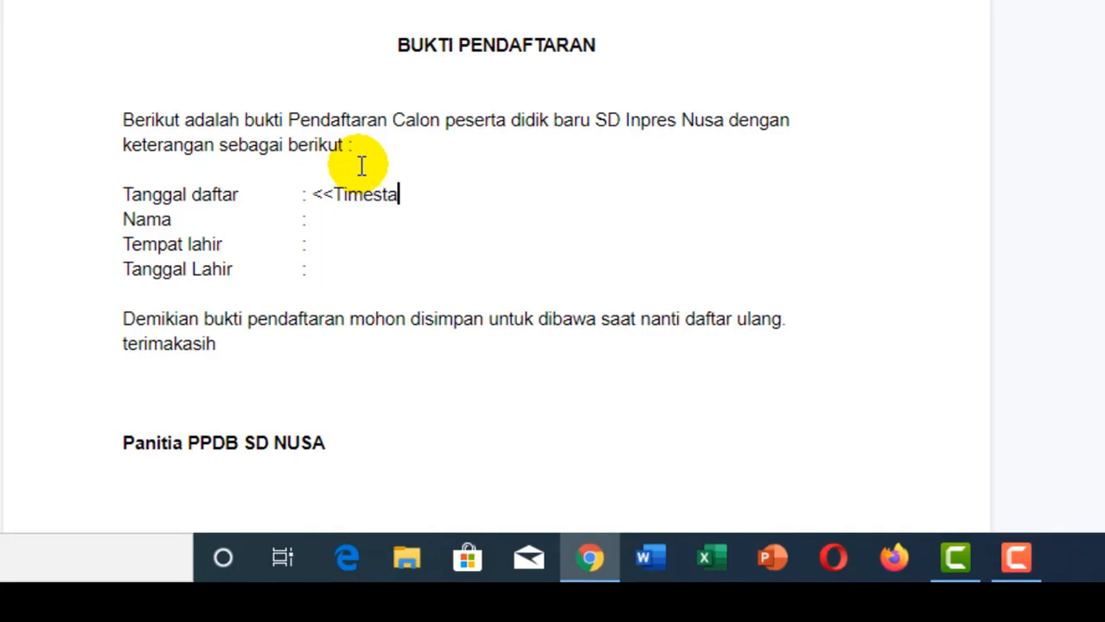
text(mp>>)
Step: Insert <<Nama Lengkap>>, <<Tempat Lahir>> and <<Tanggal Lahir>> placeholders on the remaining field lines
click(346, 218)
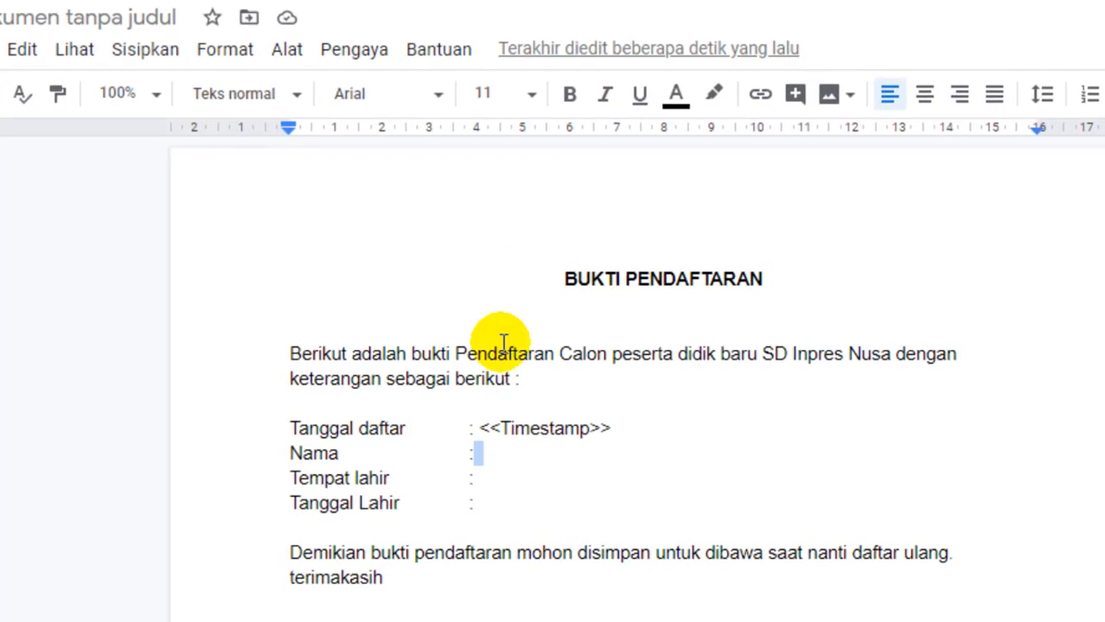
click(385, 259)
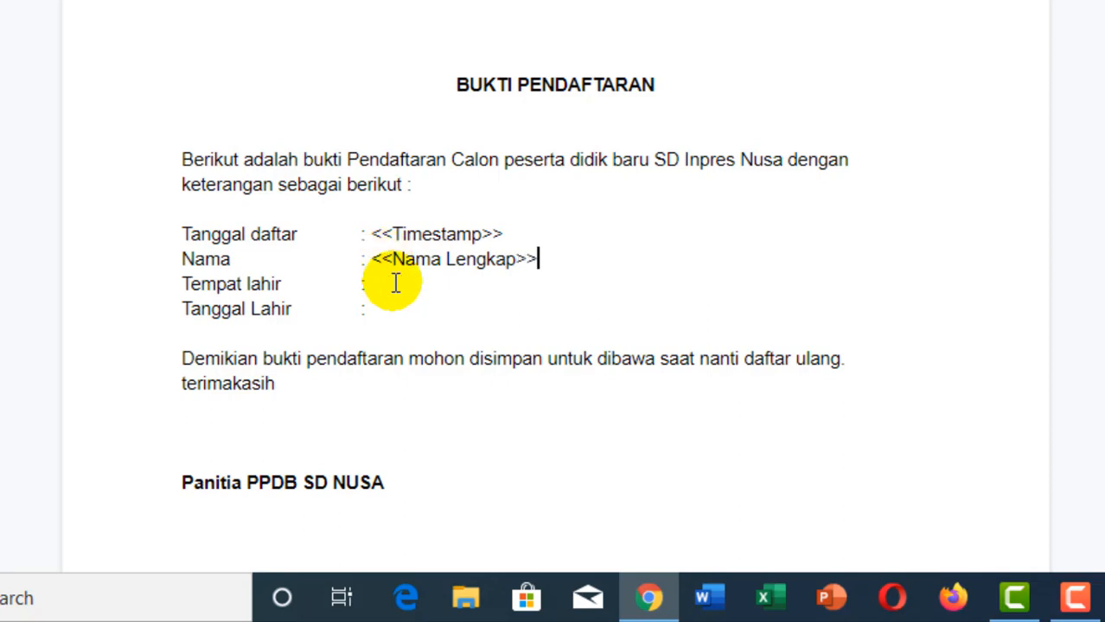
click(396, 283)
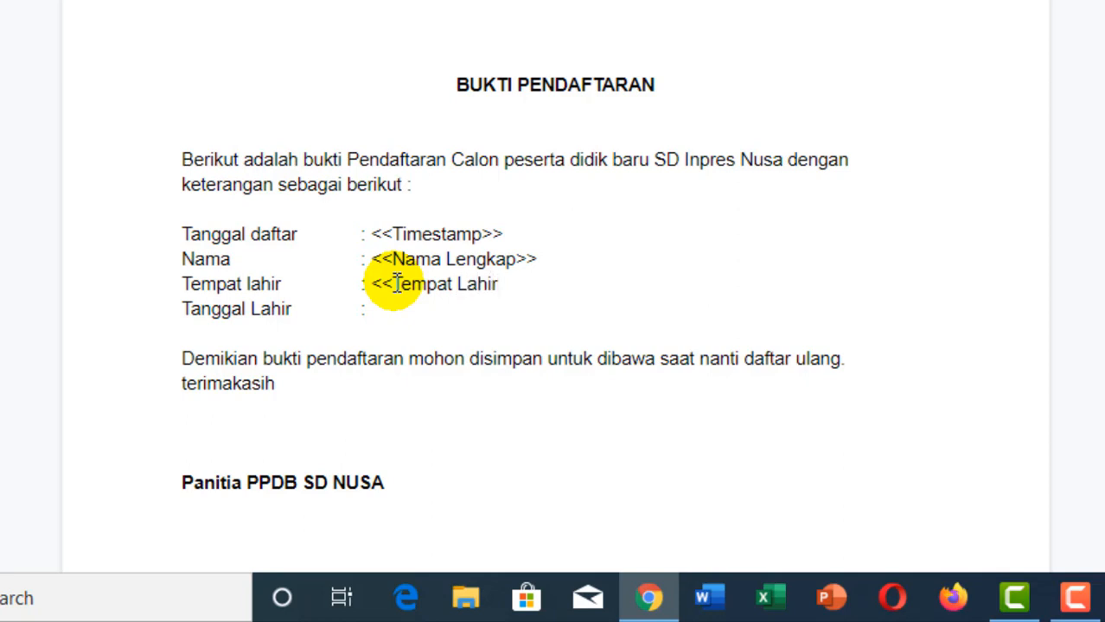
double_click(393, 319)
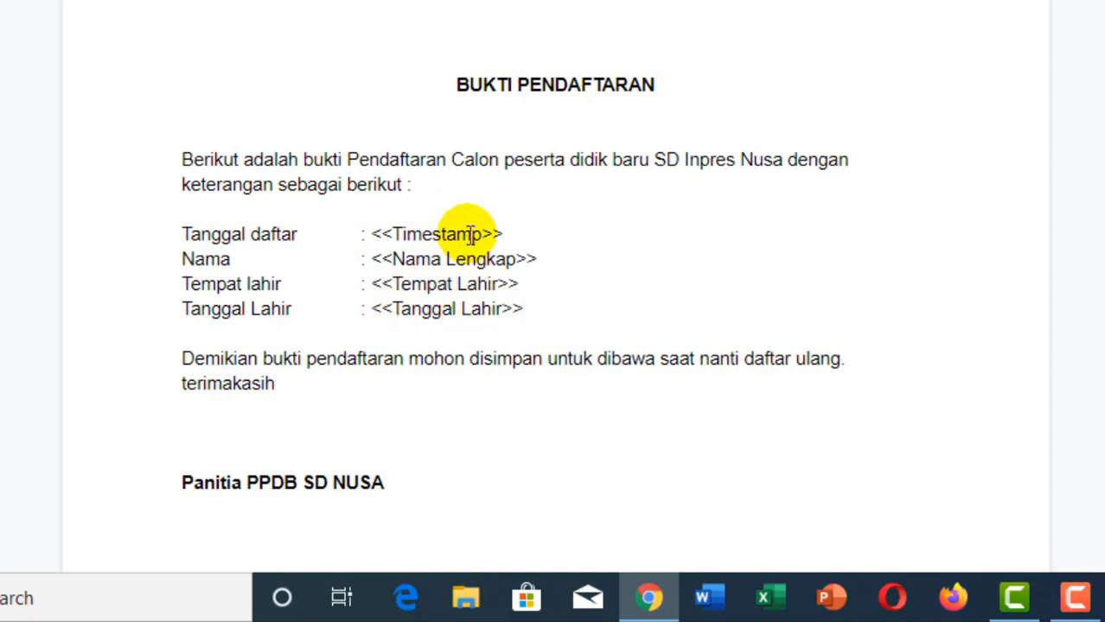
click(271, 177)
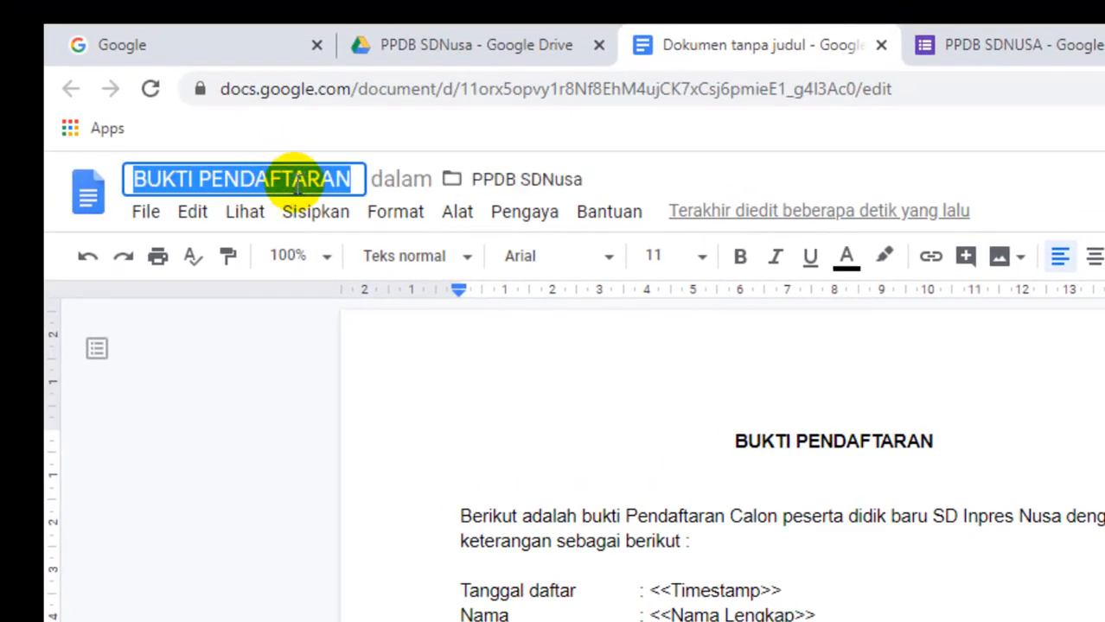
Step: Title the document 'BUKTI PENDAFTARAN SD NUSA' and return to the PPDB SDNUSA (Respons) spreadsheet
click(353, 181)
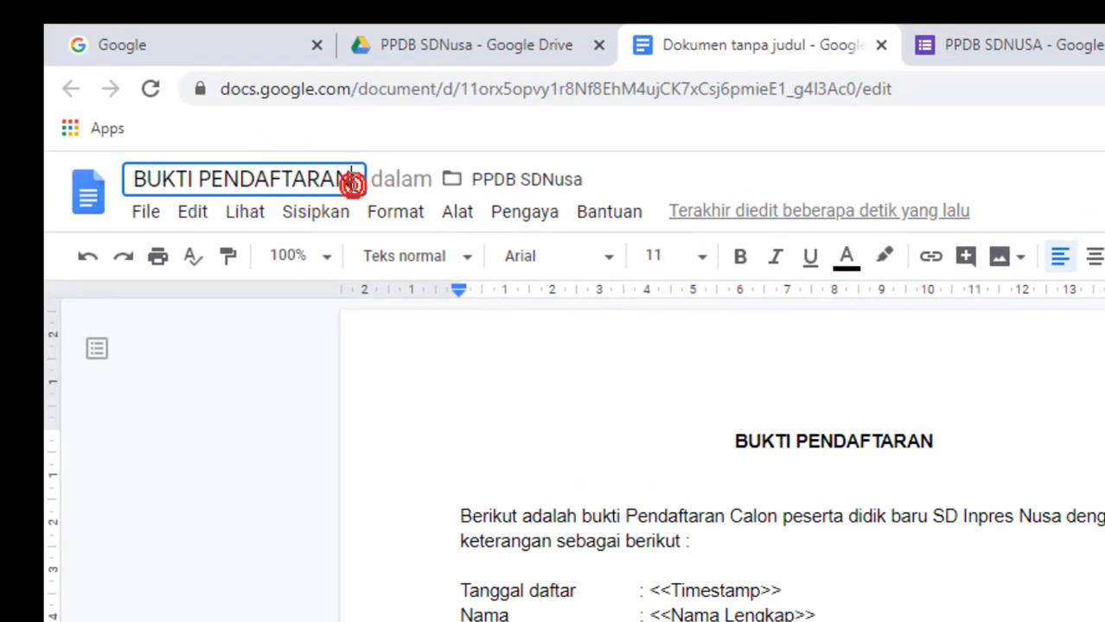
text(SD)
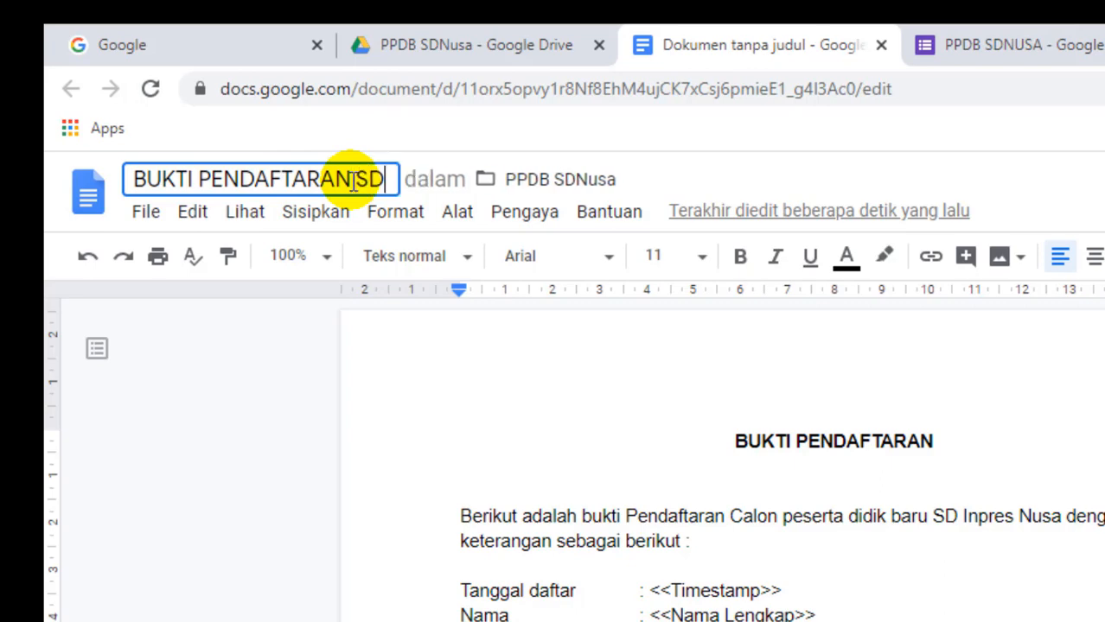
text( NUSA)
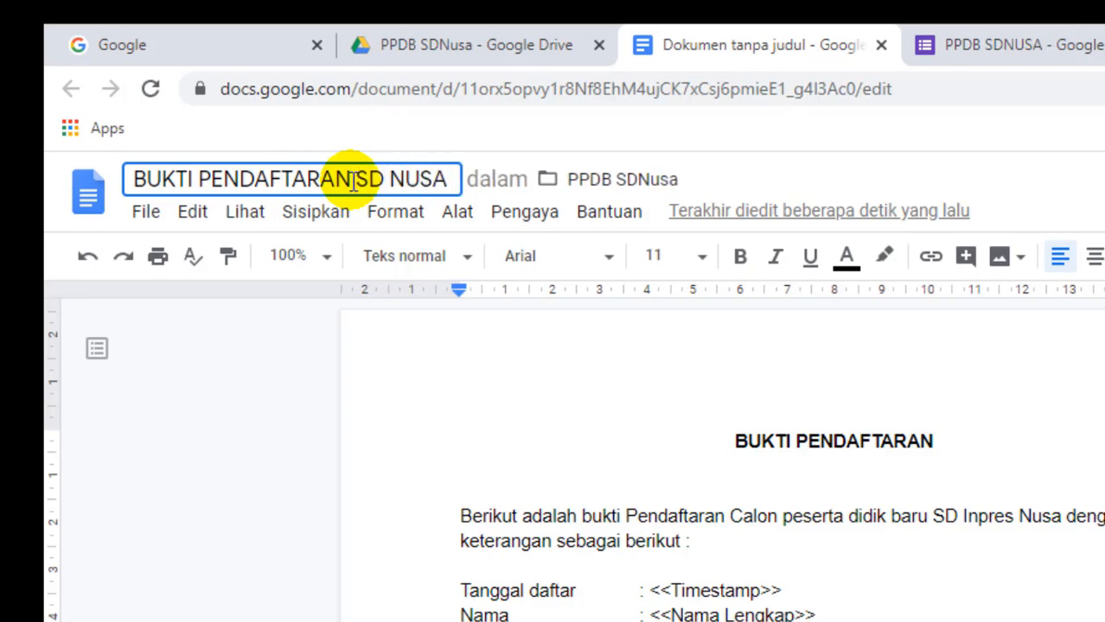
click(456, 383)
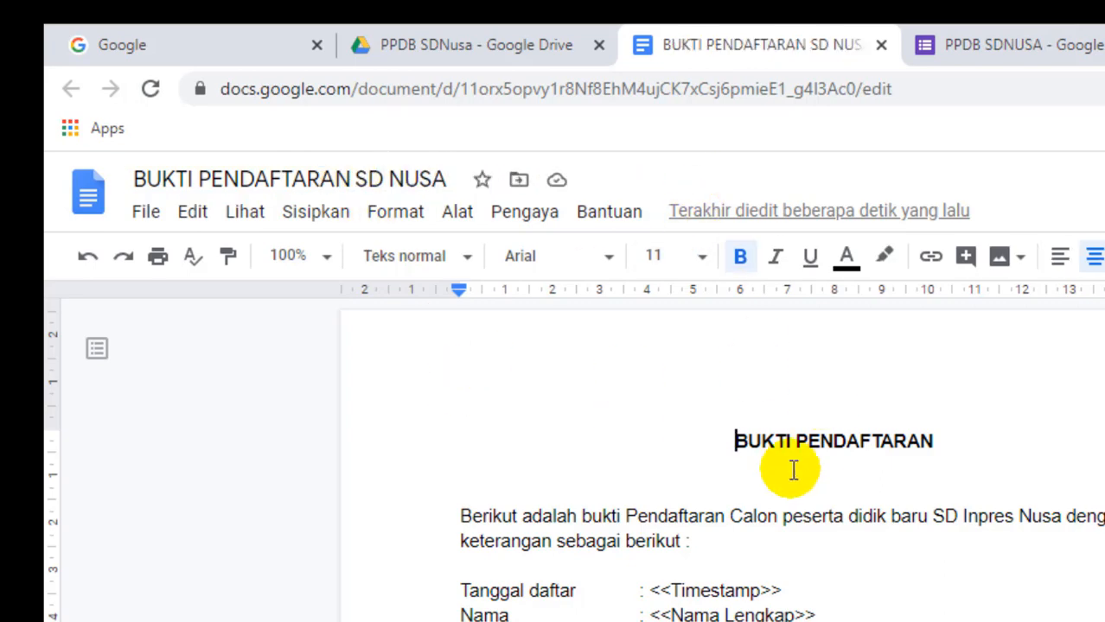
click(764, 34)
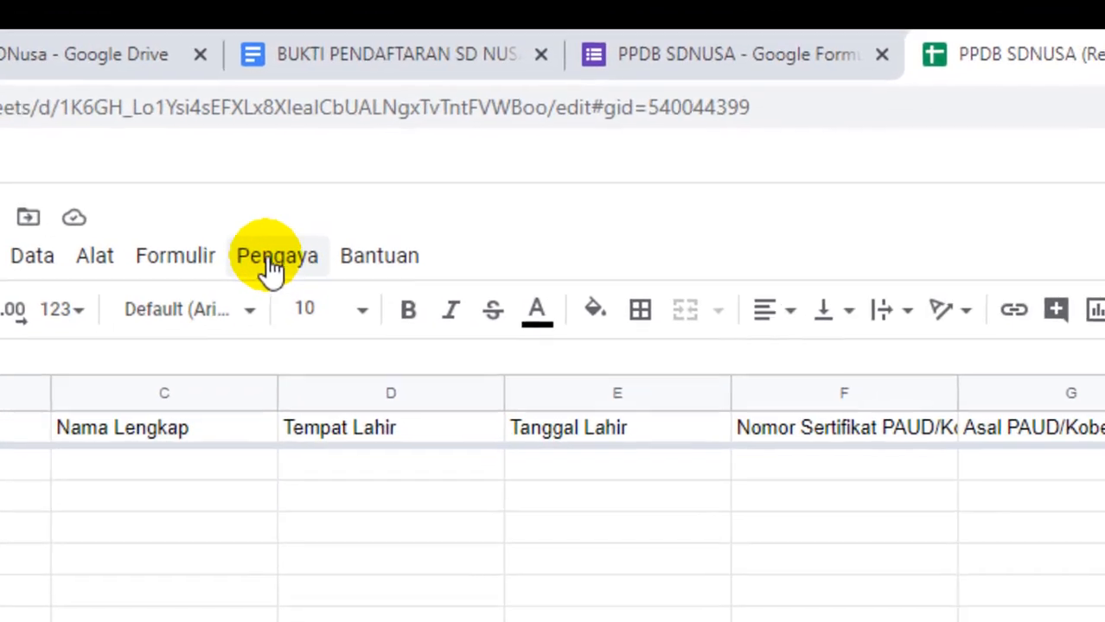
click(268, 260)
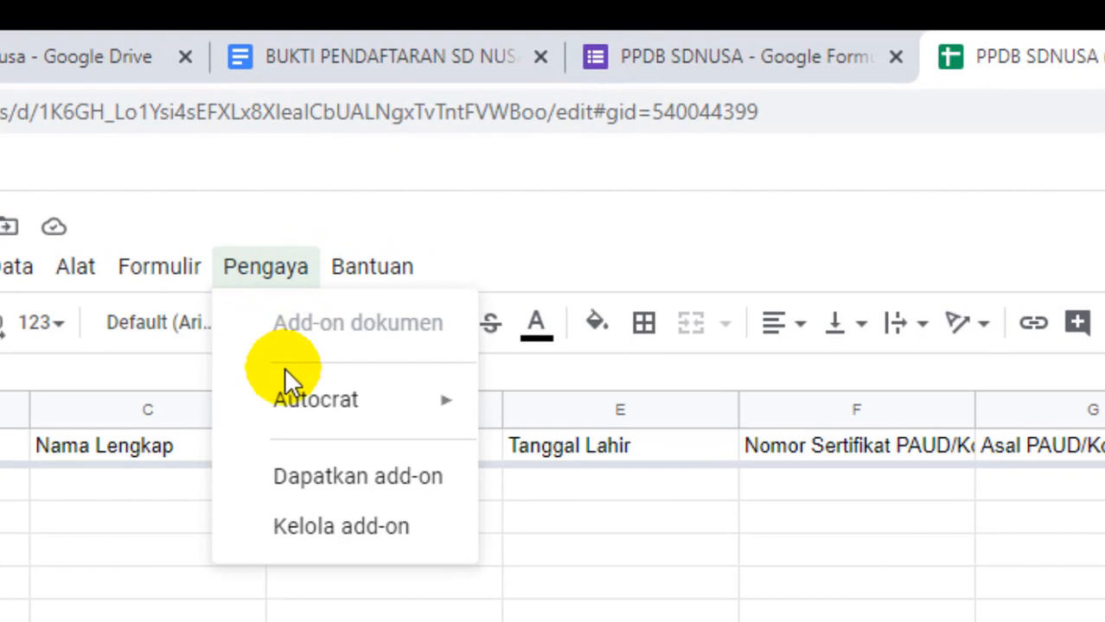
mouse_move(288, 397)
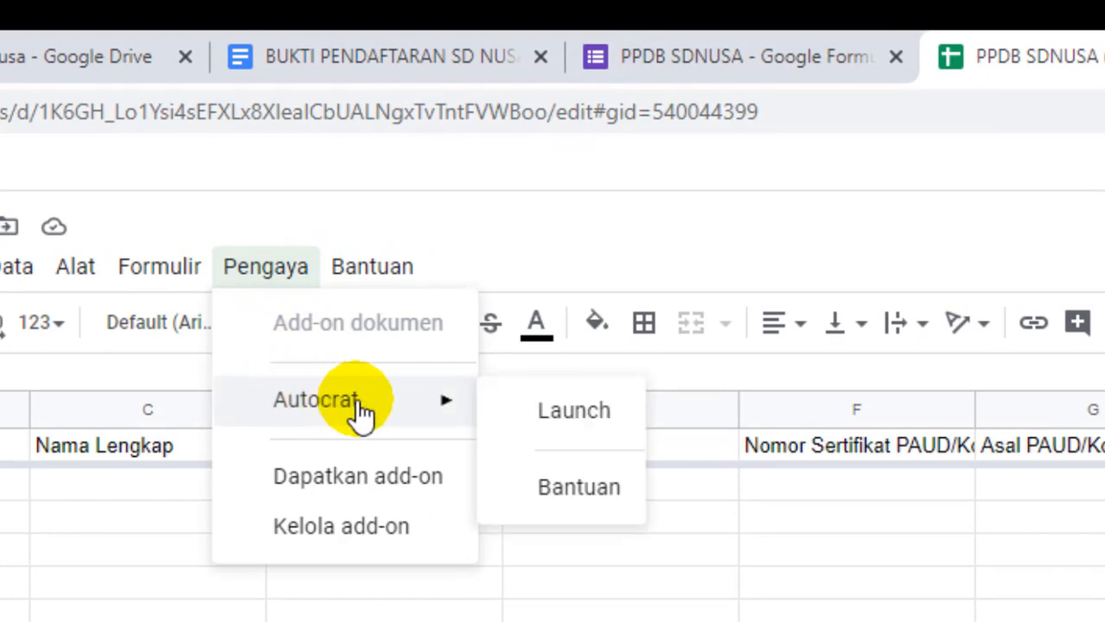
mouse_move(76, 266)
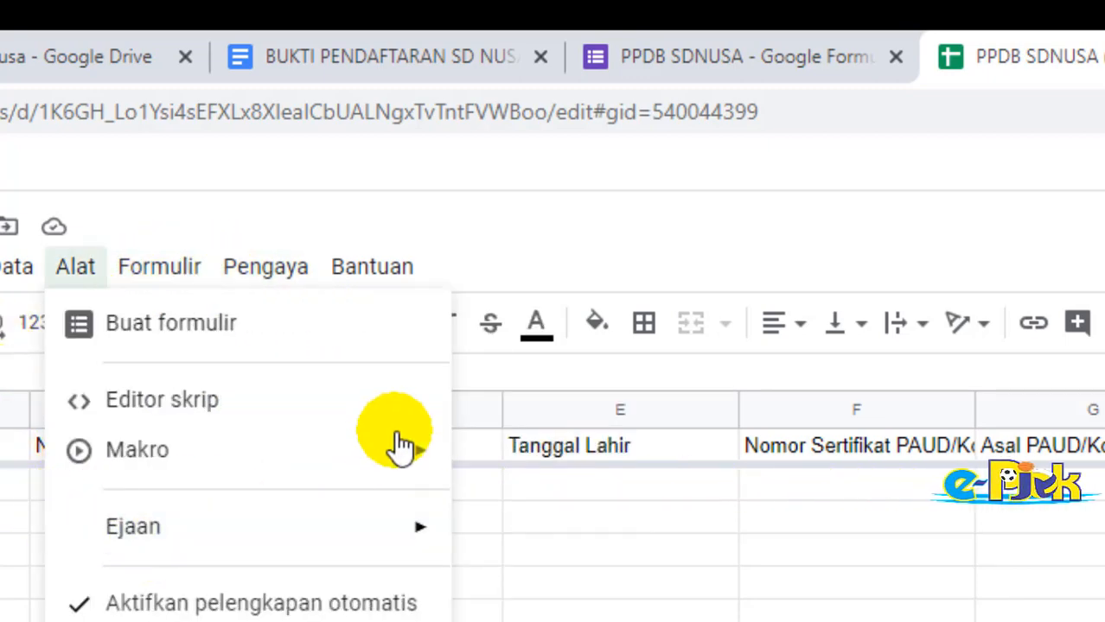
mouse_move(265, 266)
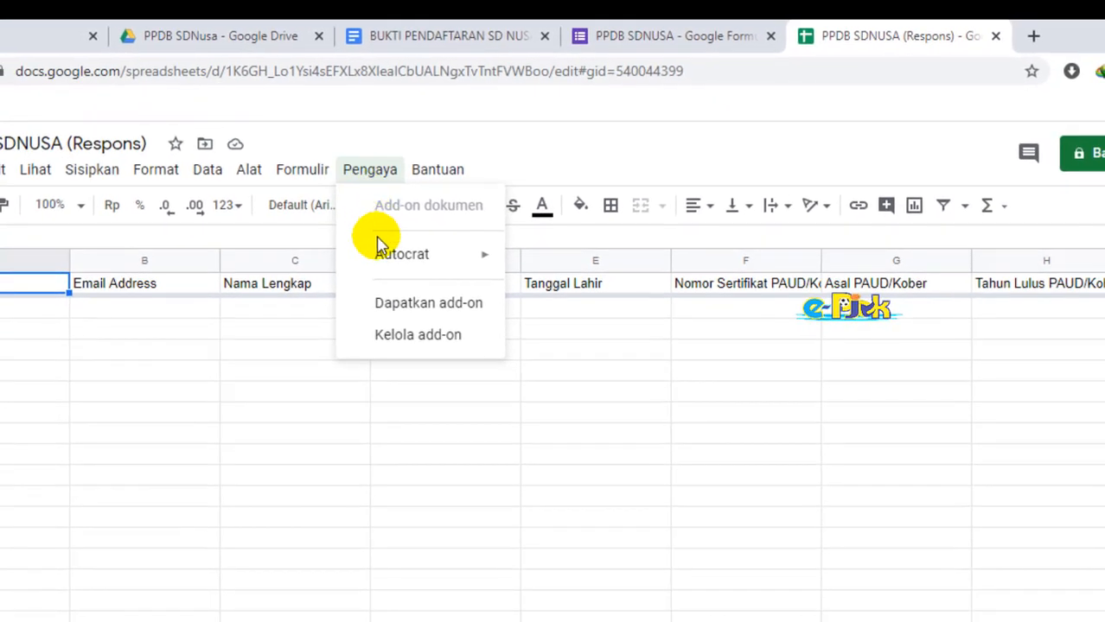
mouse_move(469, 247)
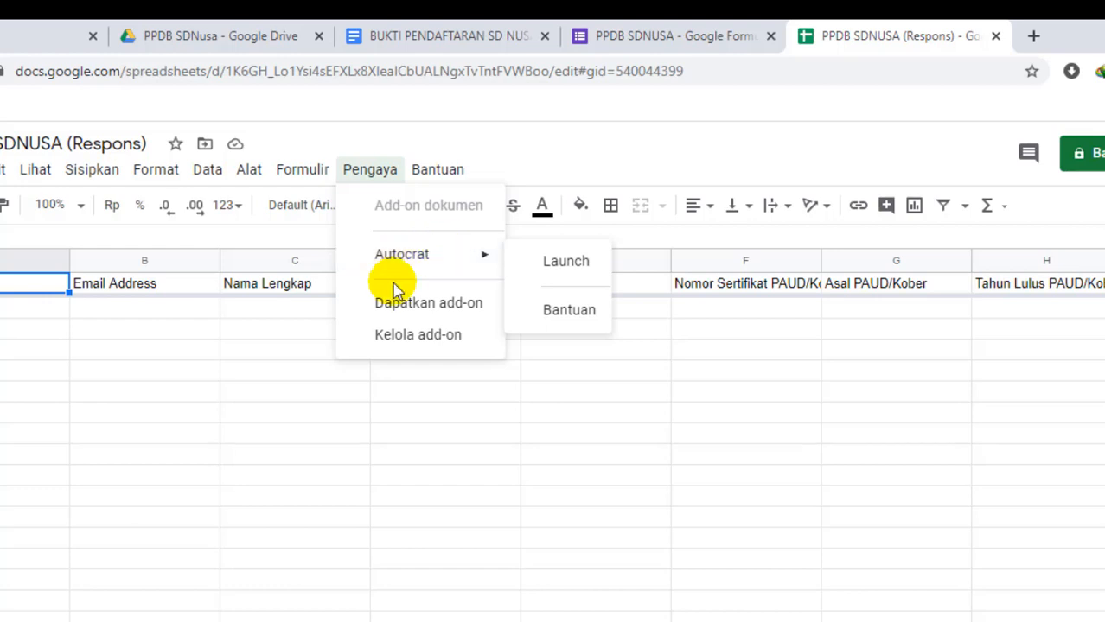
click(424, 303)
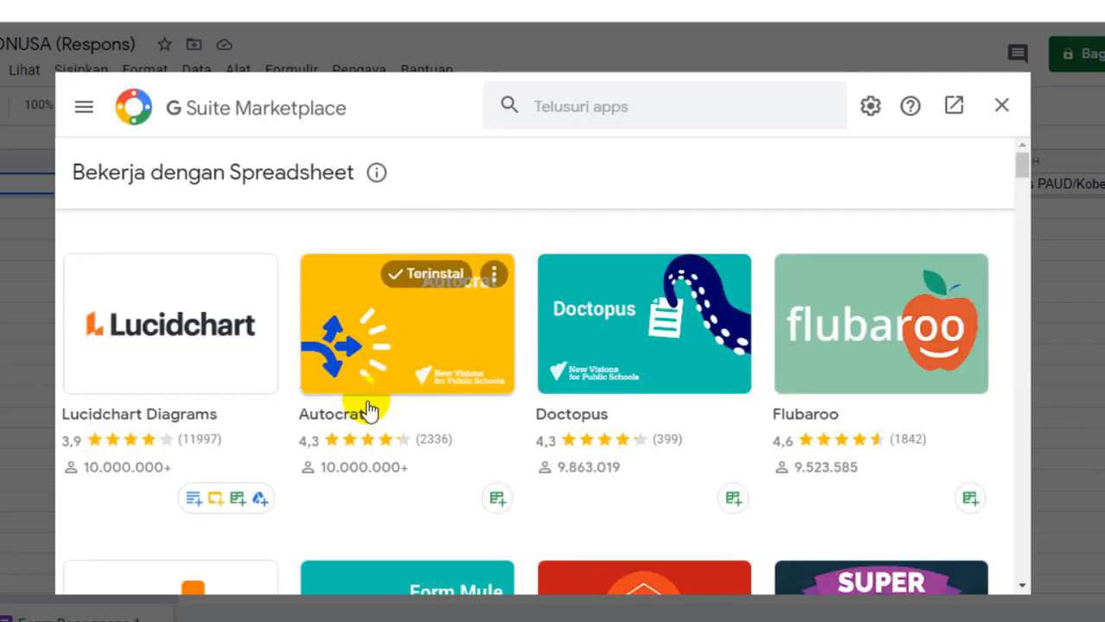
click(367, 382)
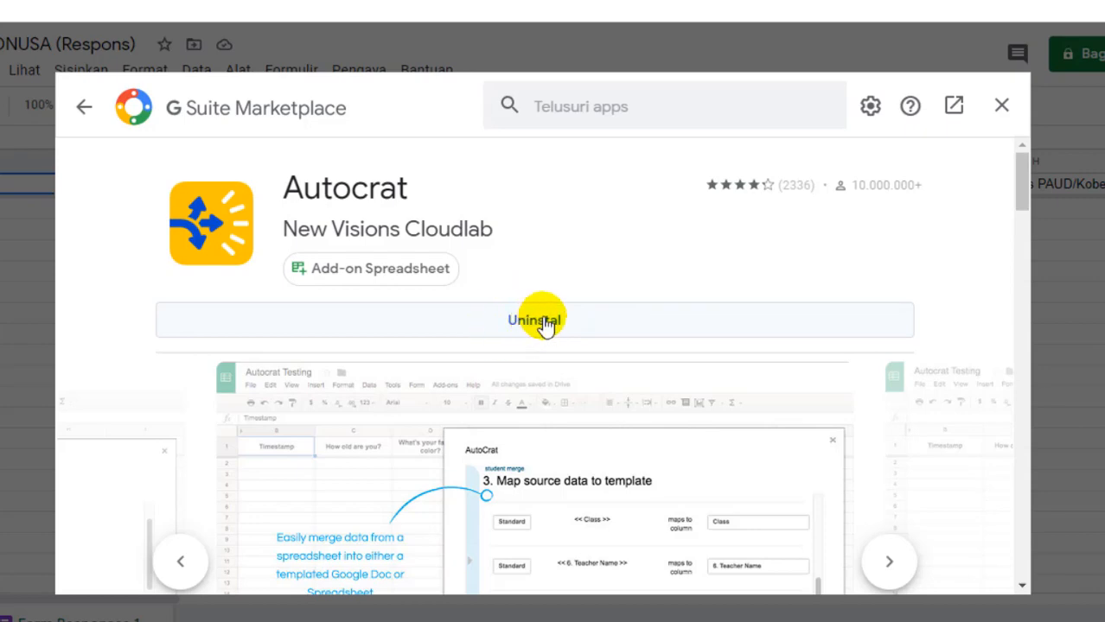
click(1000, 106)
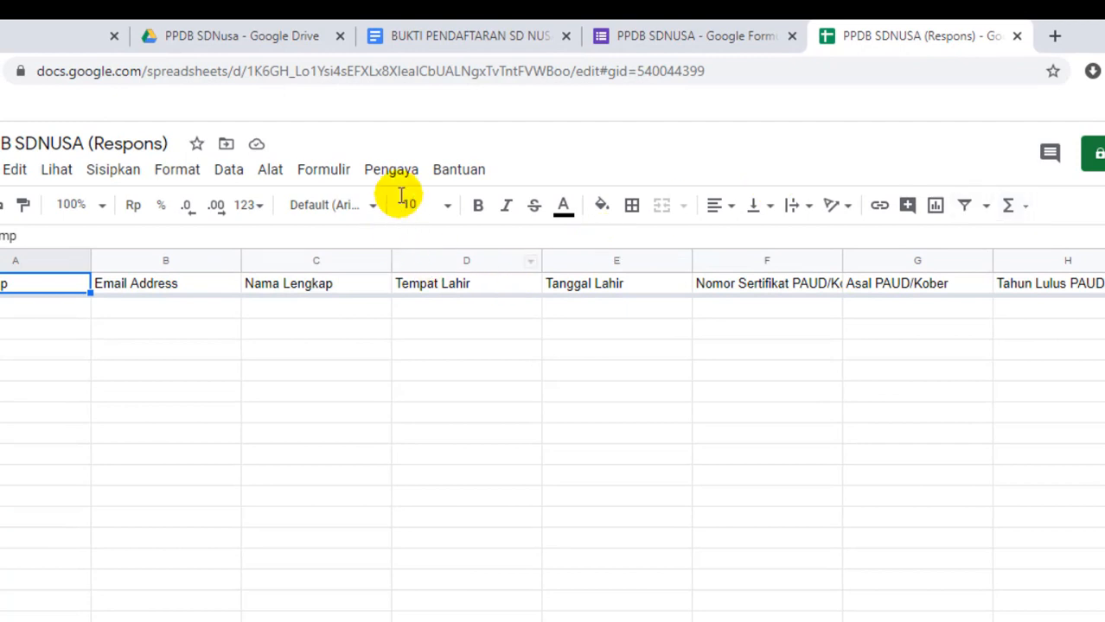
Step: Launch AutoCrat from the add-ons menu and create a new job named 'Bukti Pendaftaran PPDB'
click(377, 126)
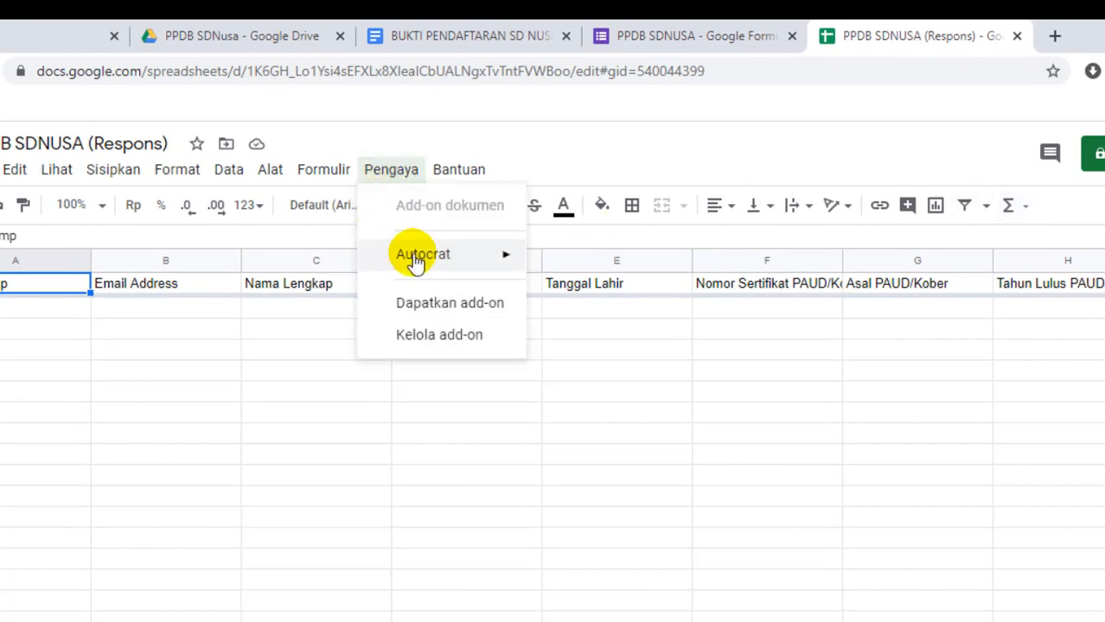
mouse_move(478, 258)
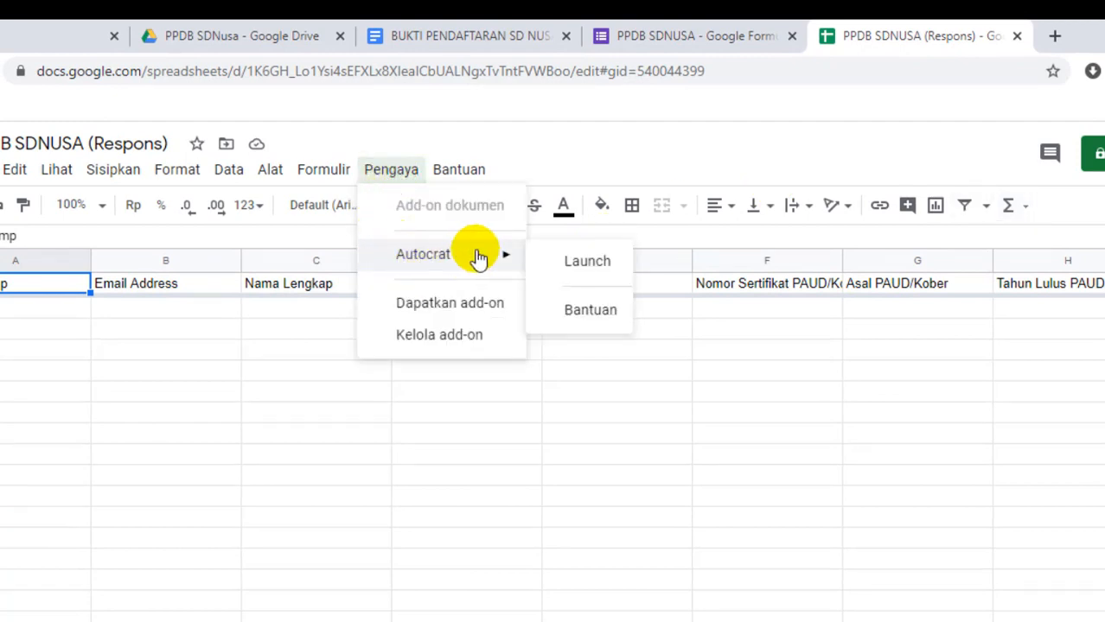
click(591, 271)
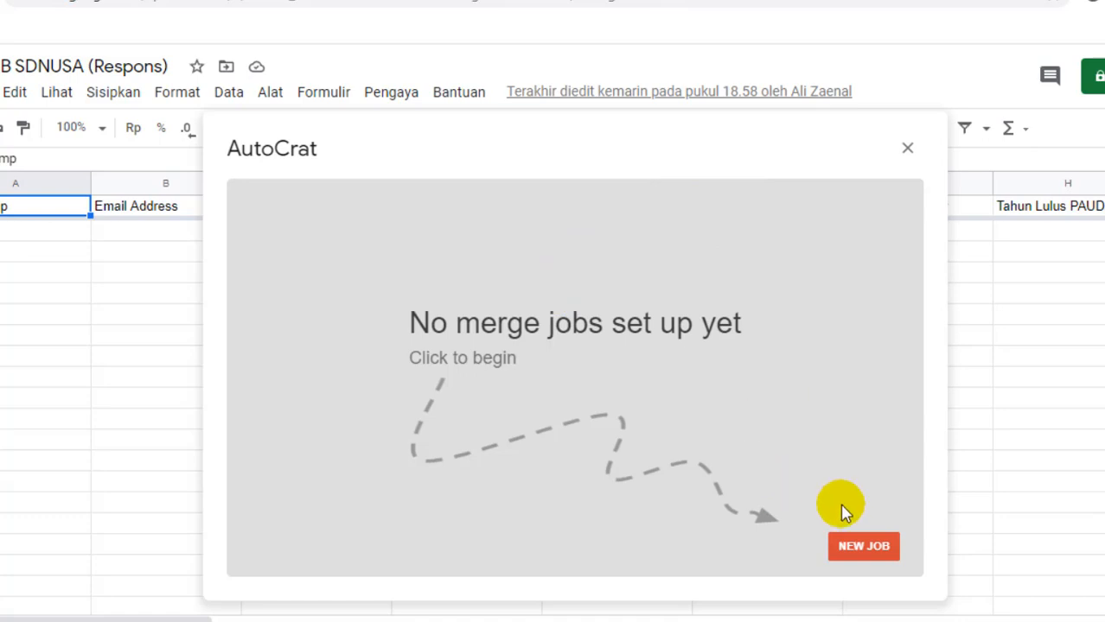
click(854, 552)
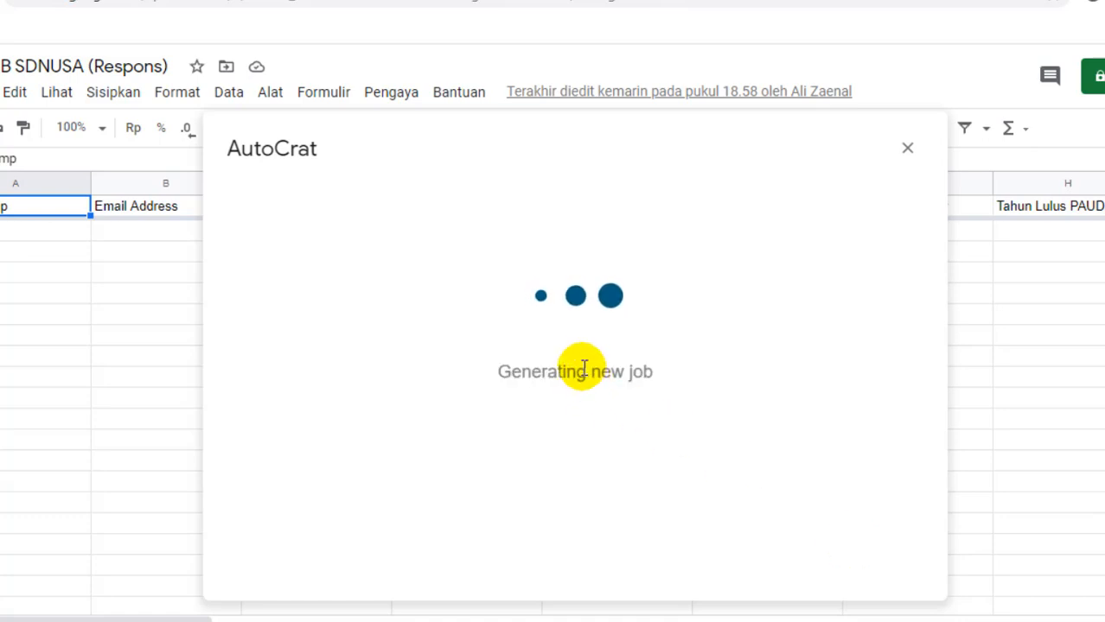
click(400, 285)
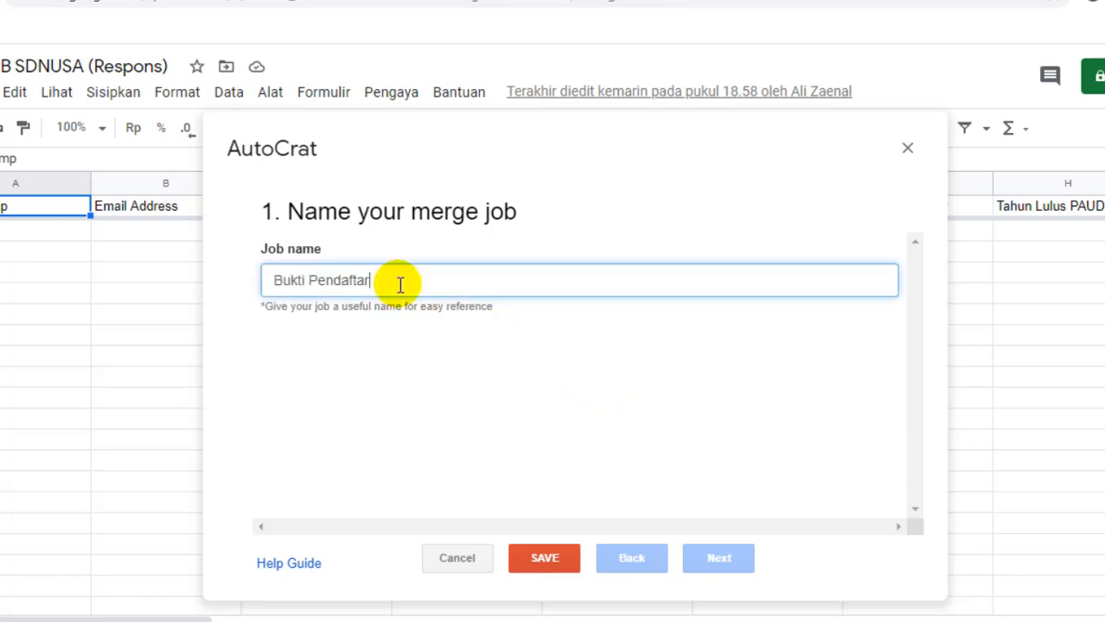
text(Bukti Pendaftaran PPDB)
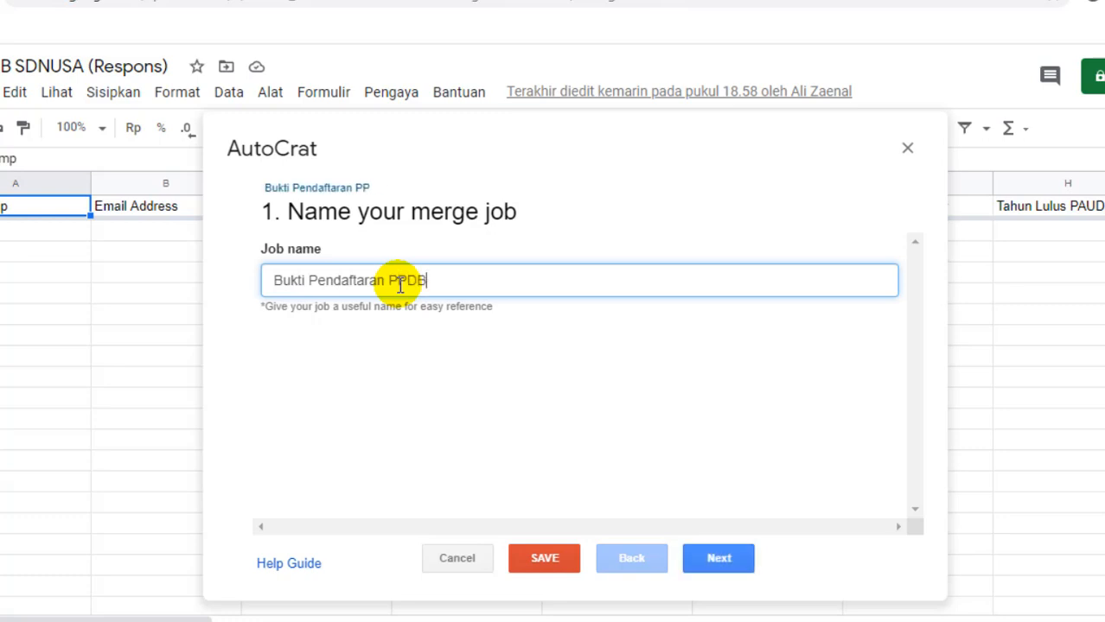
click(709, 562)
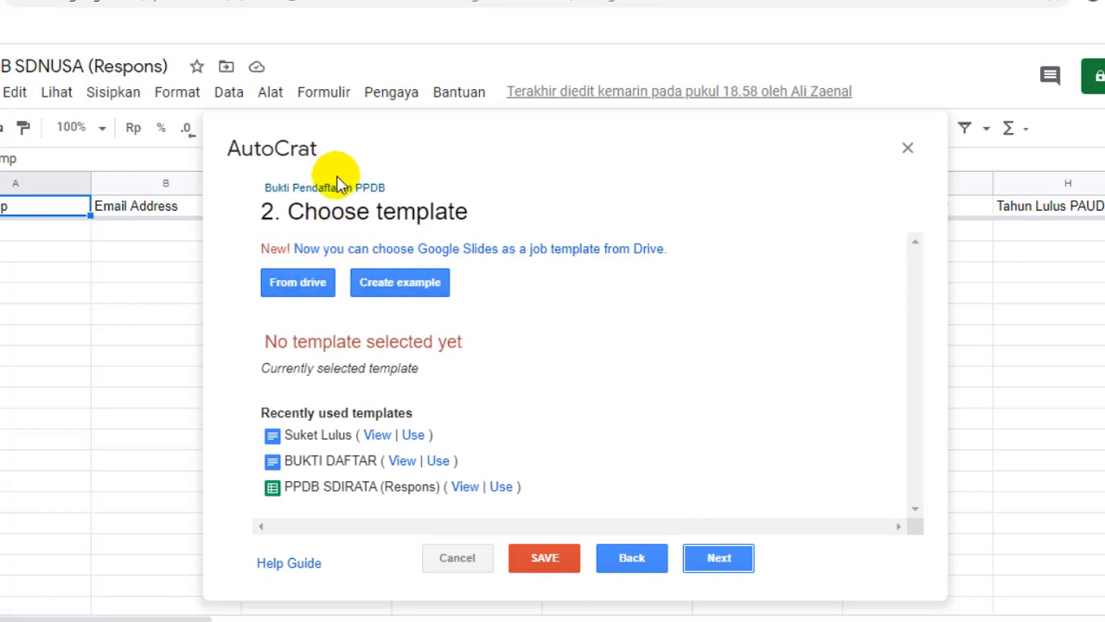
Step: Pick the BUKTI PENDAFTARAN SD NUSA document from Drive as the job's template
click(308, 285)
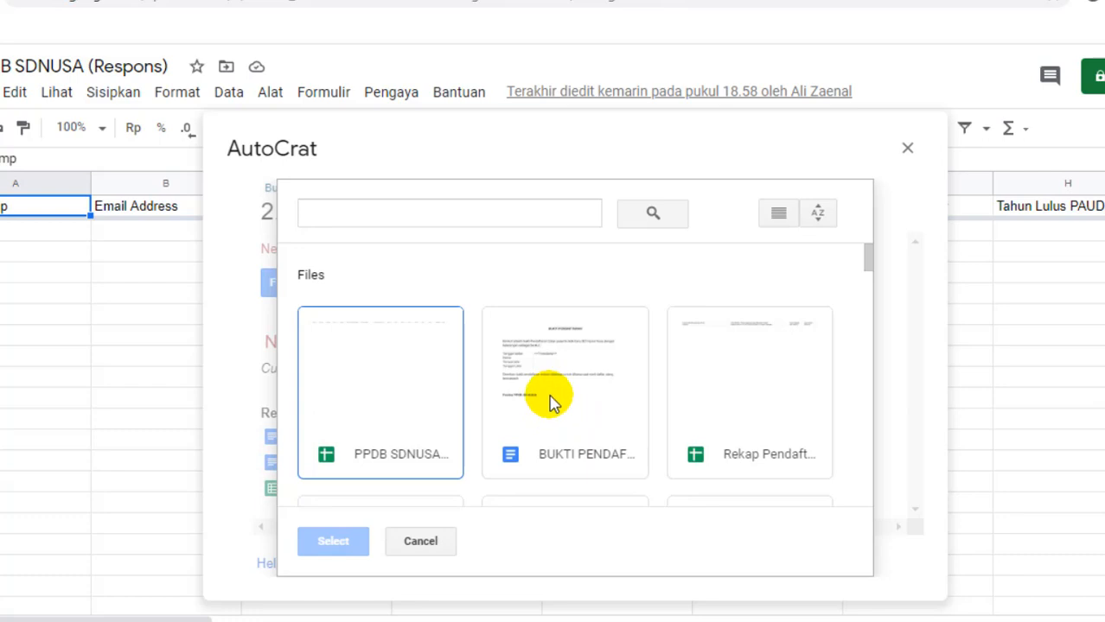
click(552, 402)
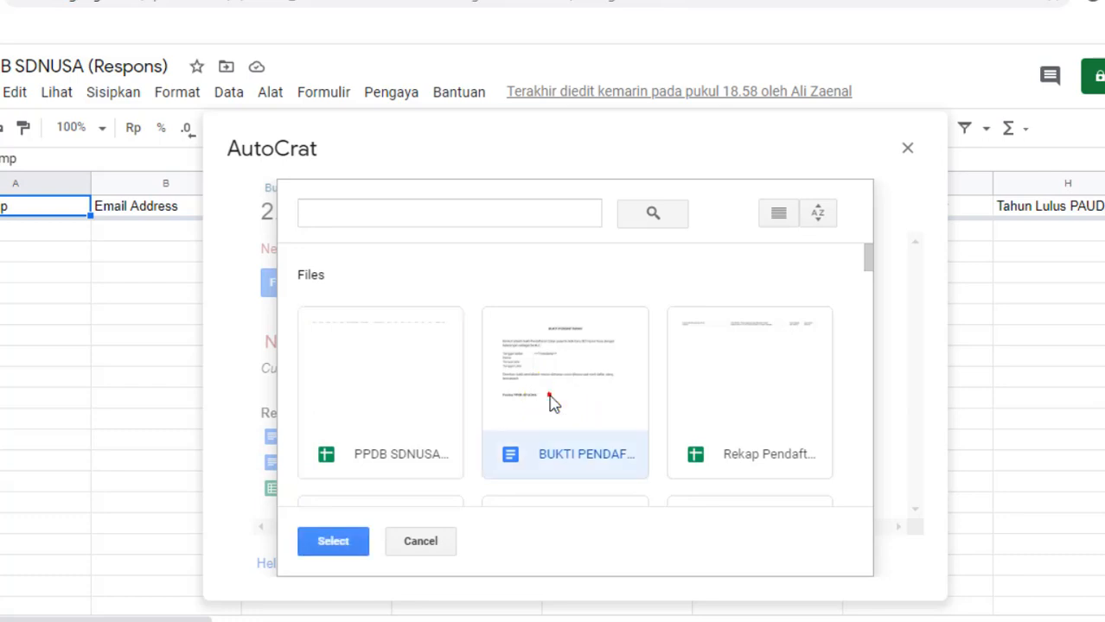
click(334, 543)
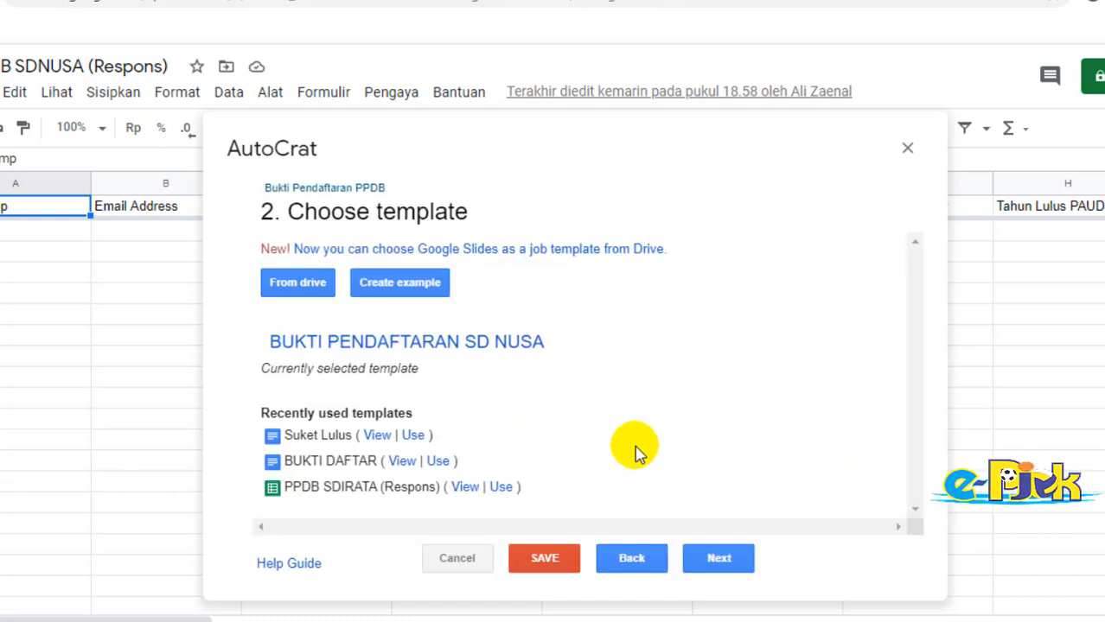
click(714, 560)
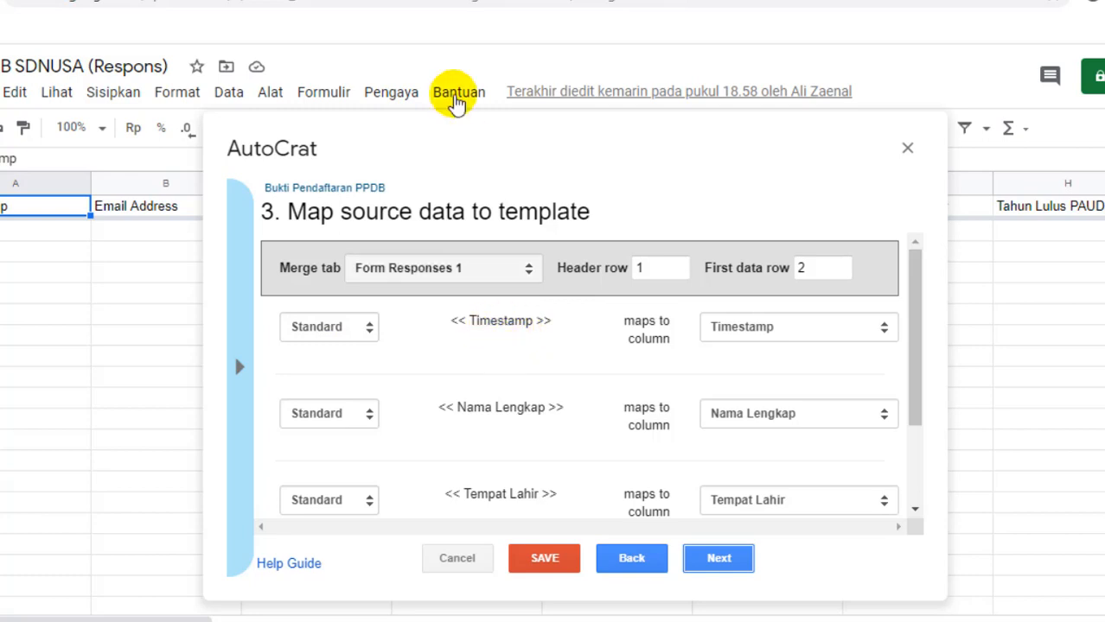
click(445, 0)
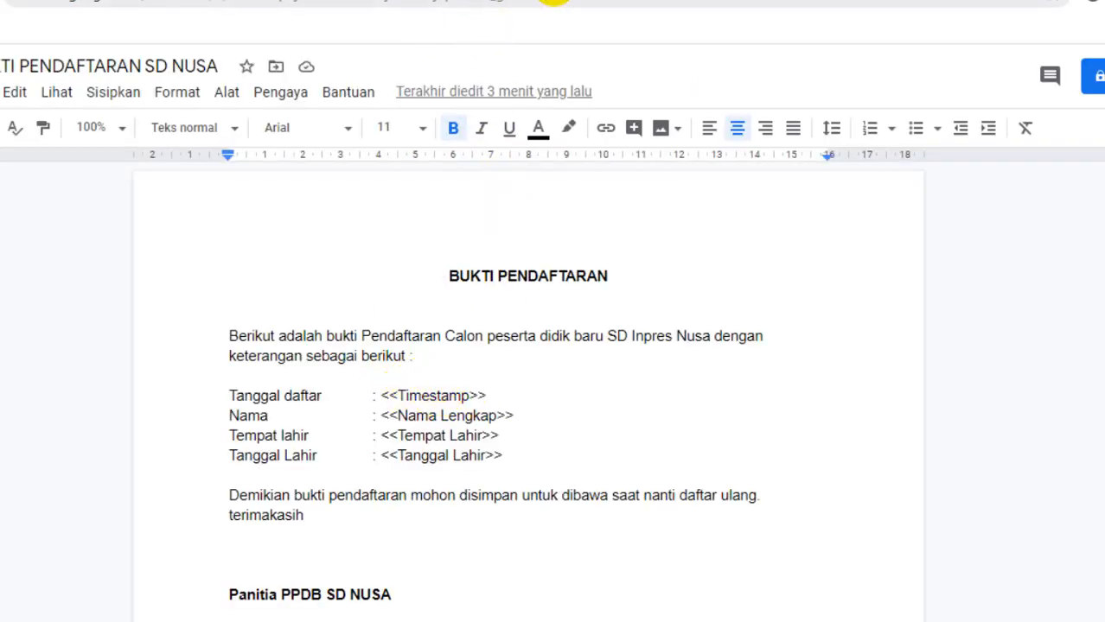
click(381, 0)
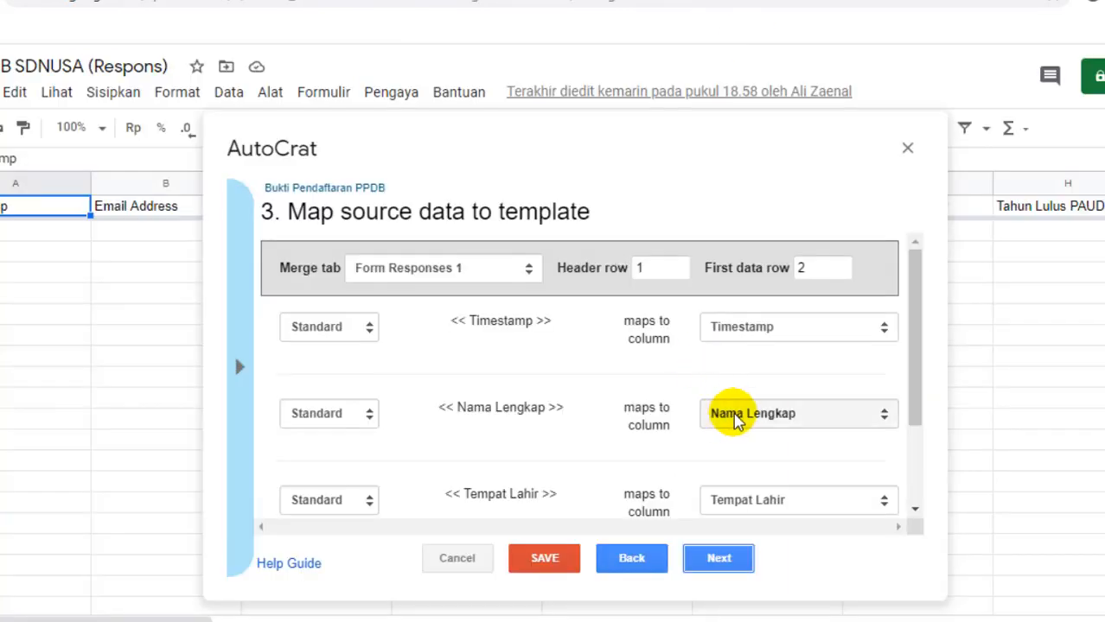
drag(372, 121, 555, 188)
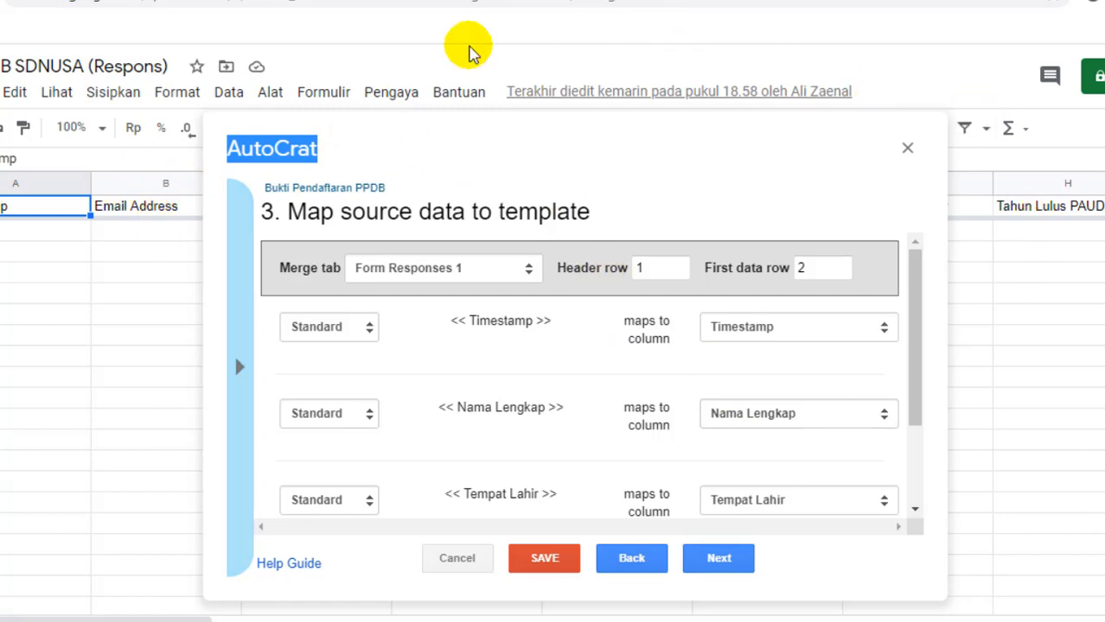
scroll(659, 423, down, 3)
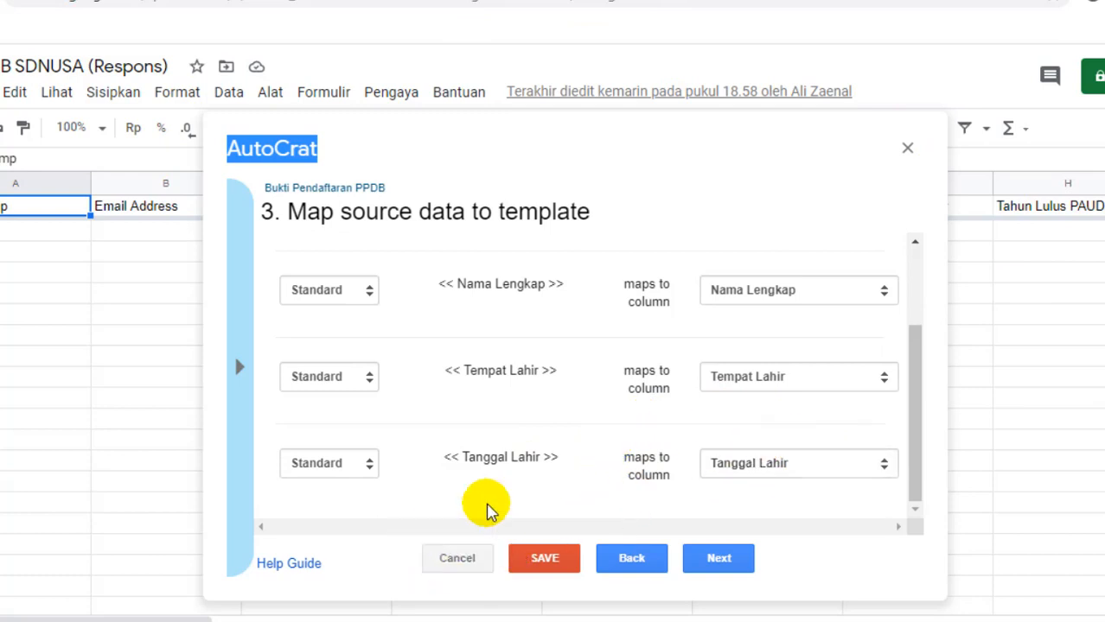
Step: Name output files 'Bukti pendaftaran <<Nama Lengkap>>' as PDFs in multiple output mode
click(715, 560)
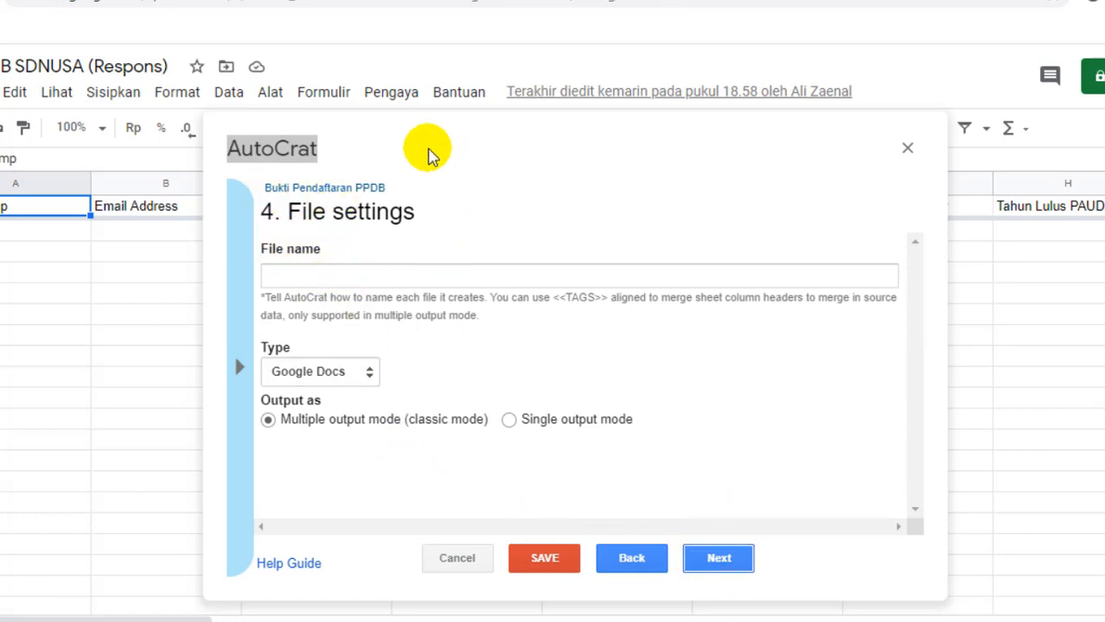
click(312, 276)
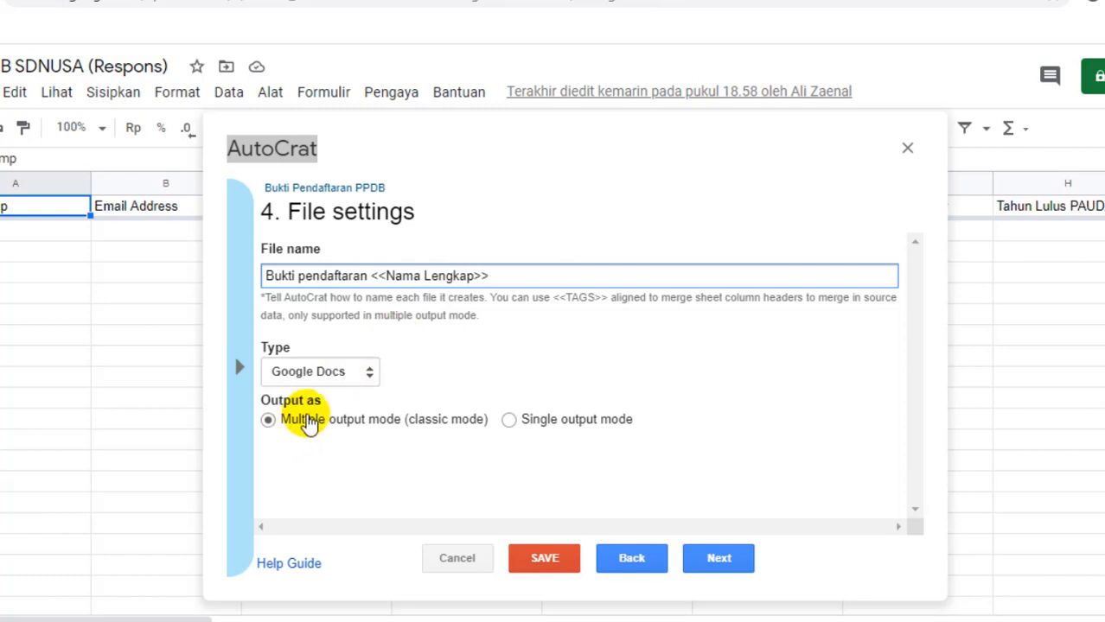
click(349, 377)
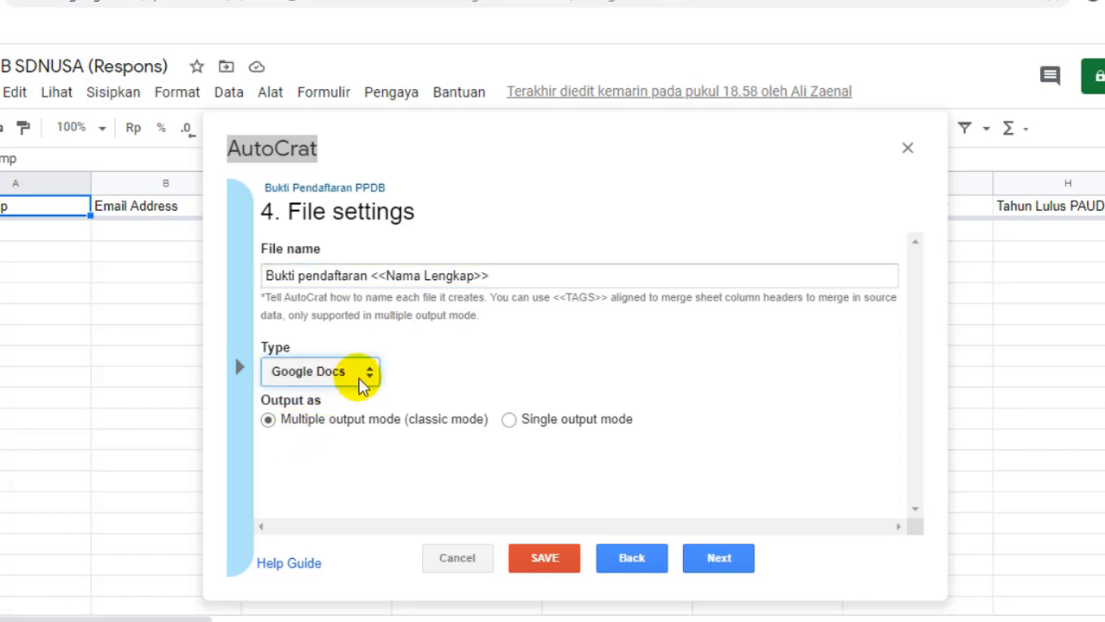
click(322, 411)
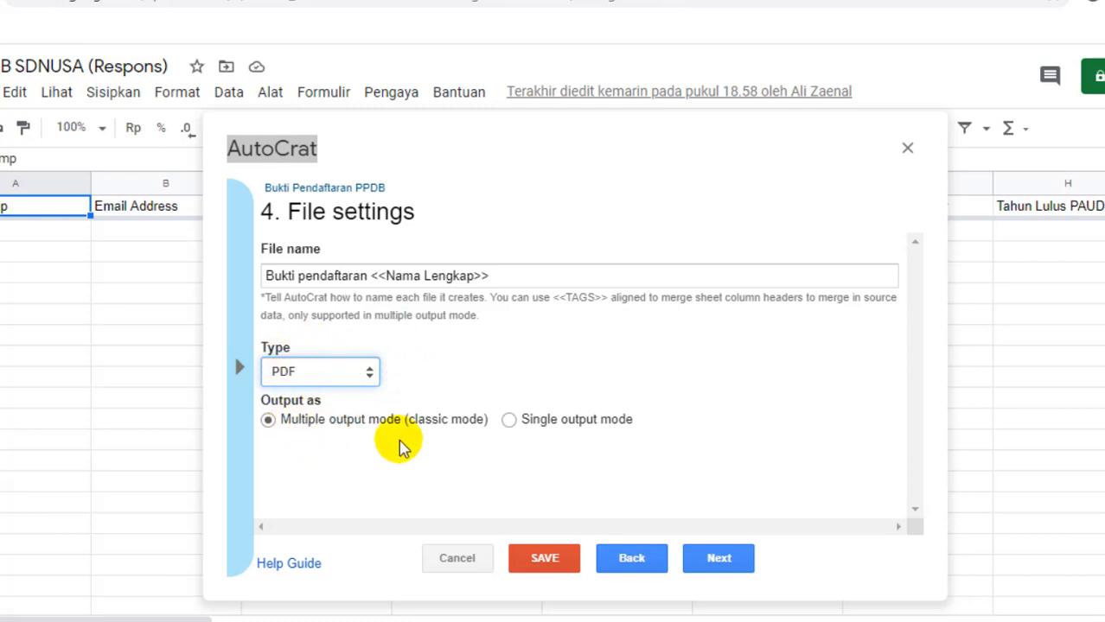
click(716, 559)
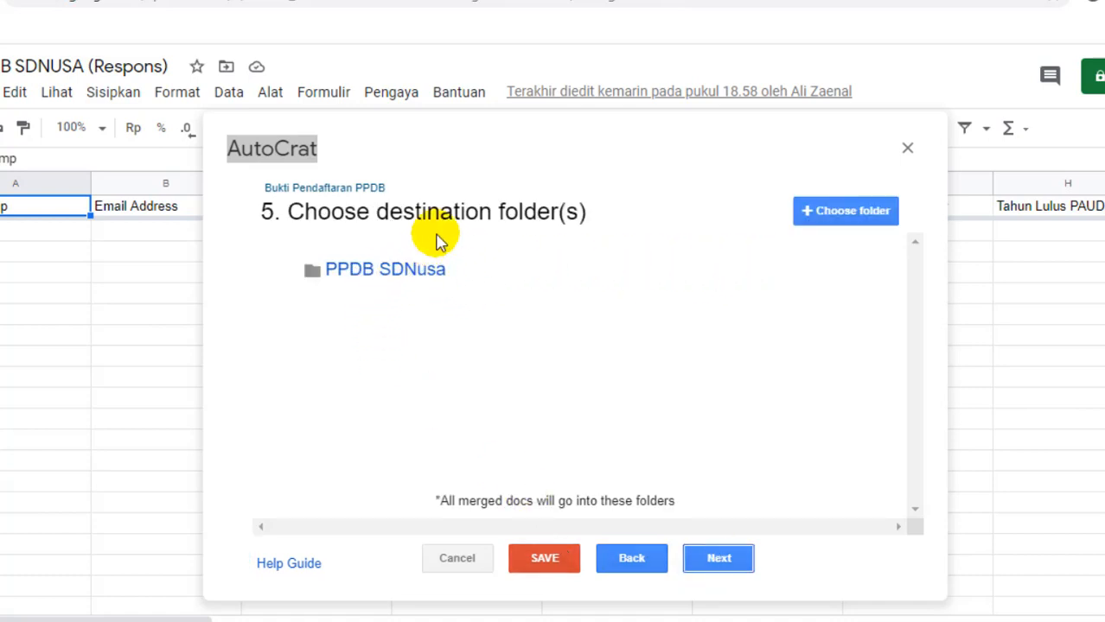
mouse_move(453, 290)
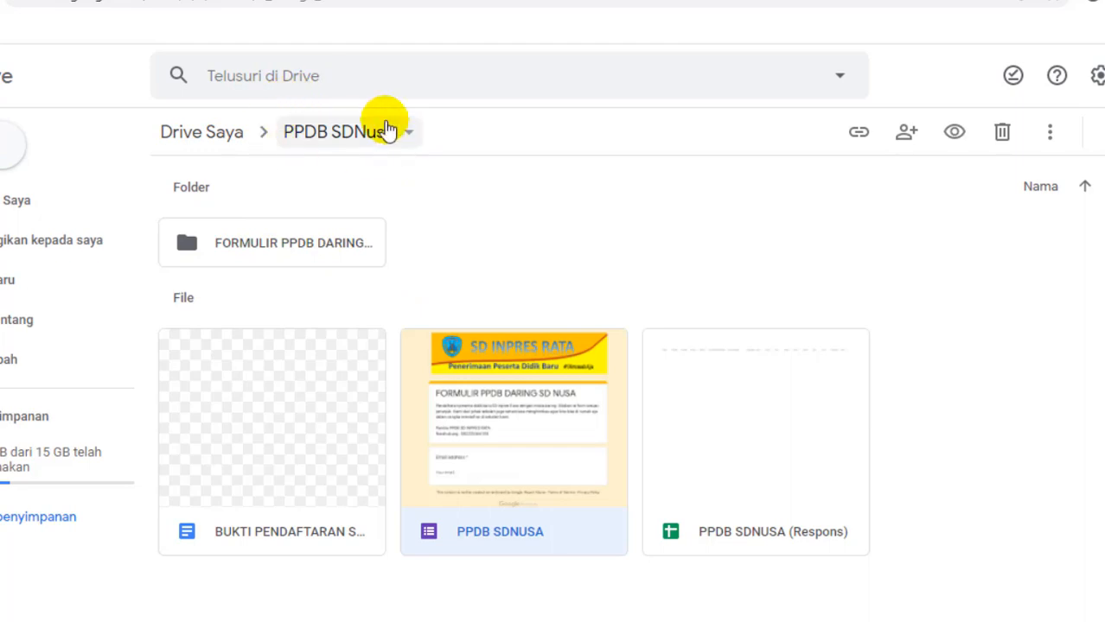
Step: Create a folder named 'Bukti Pendaftaran' inside the PPDB SDNusa Drive folder
click(10, 145)
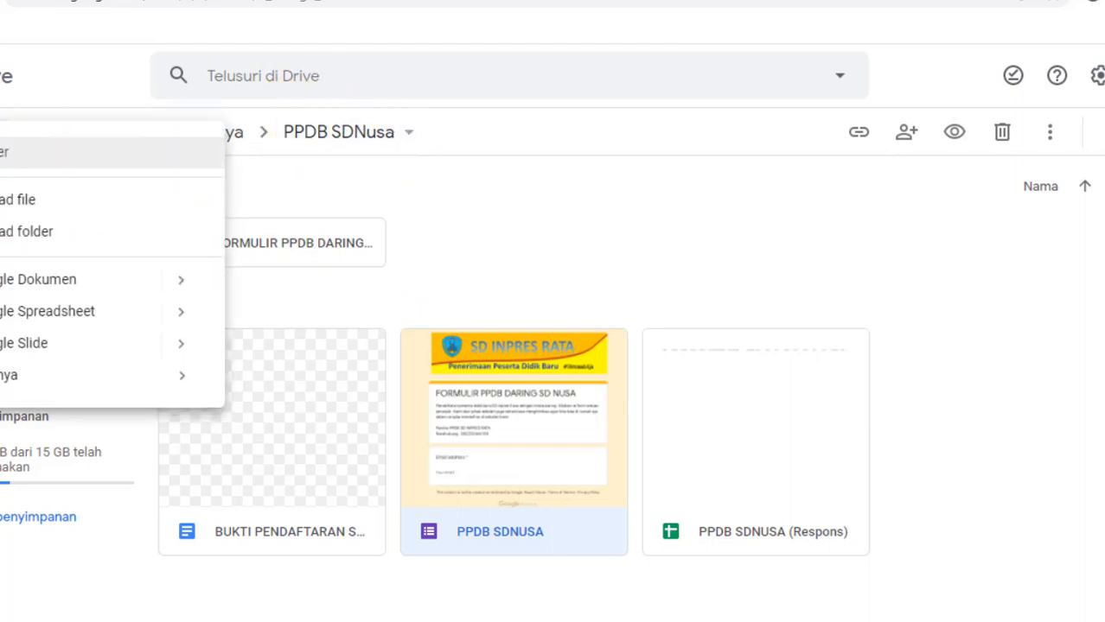
click(5, 158)
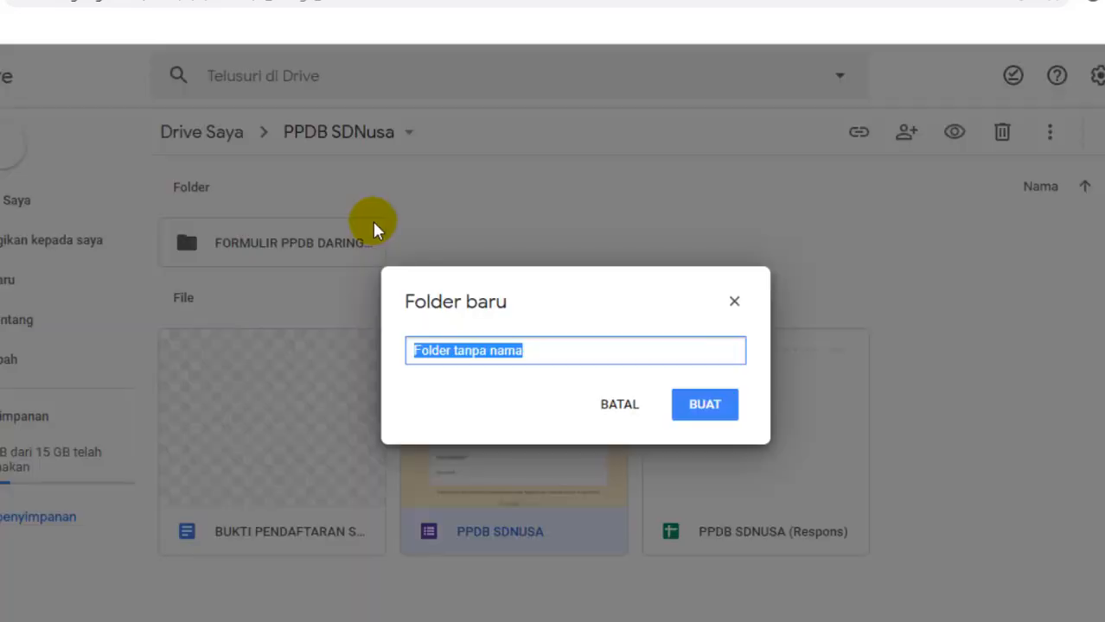
text(Bukti Pendaftaran)
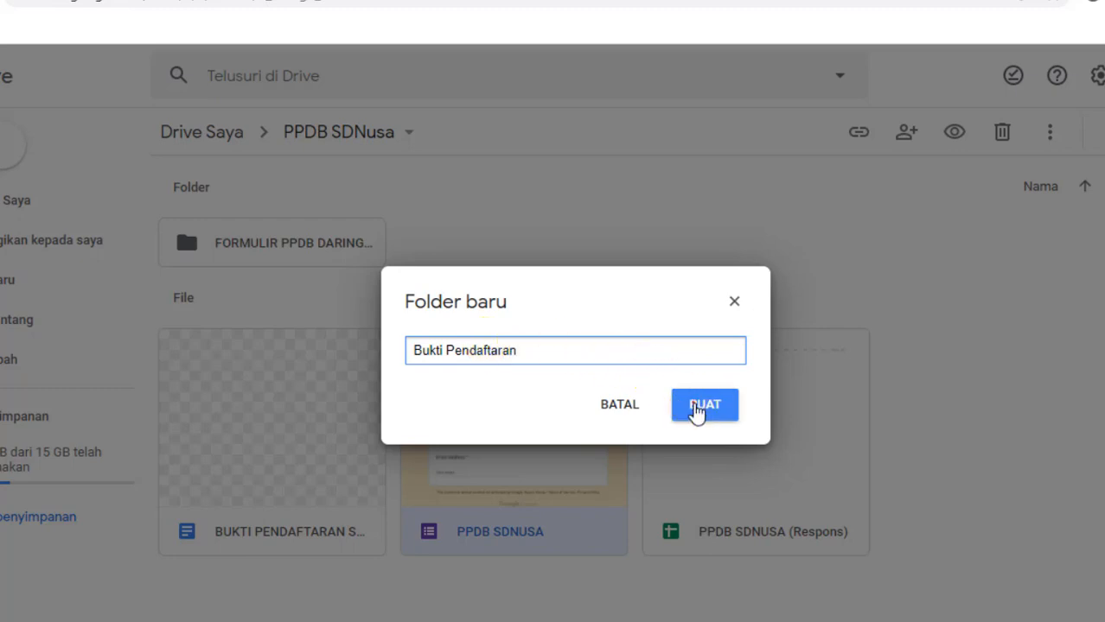
click(696, 408)
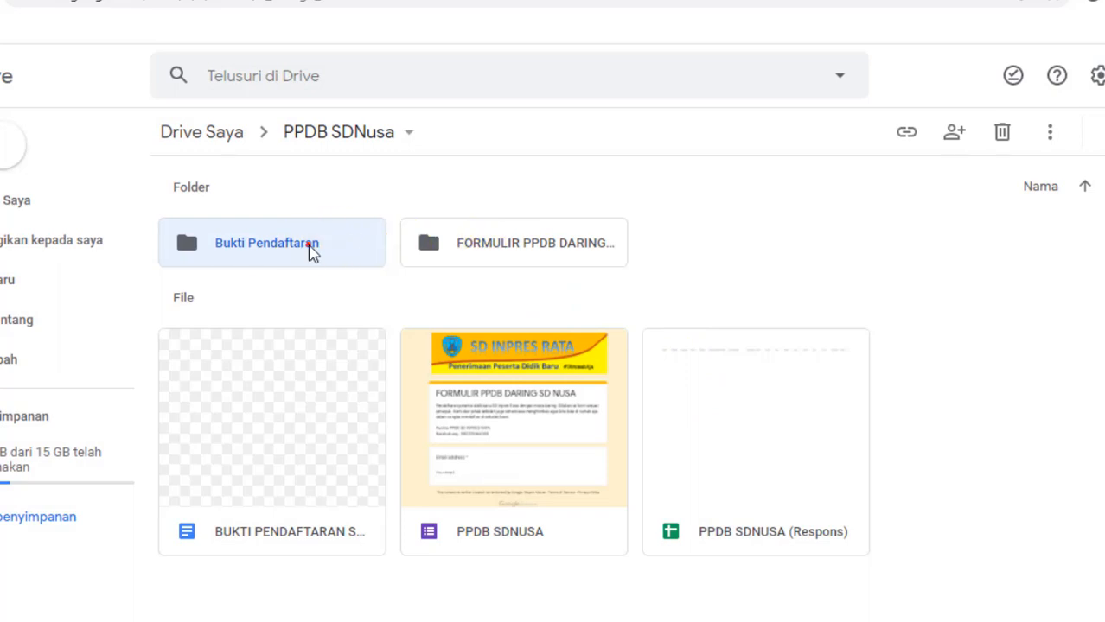
Step: Rename the new folder to 'Bukti Pendaftaran Kirim ke siswa'
right_click(309, 245)
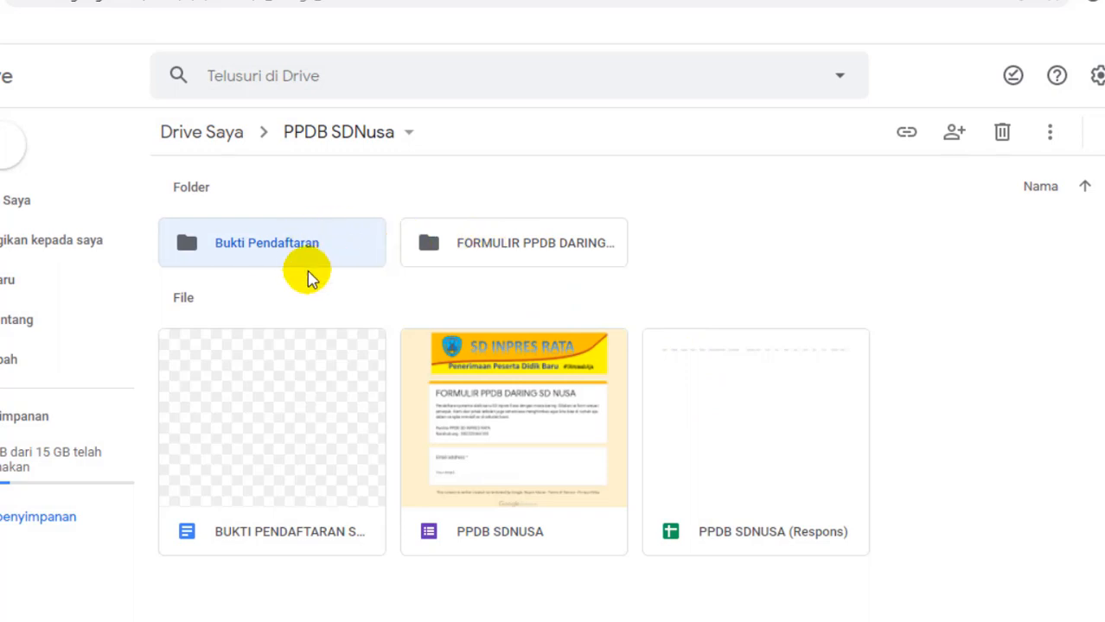
right_click(295, 247)
click(389, 439)
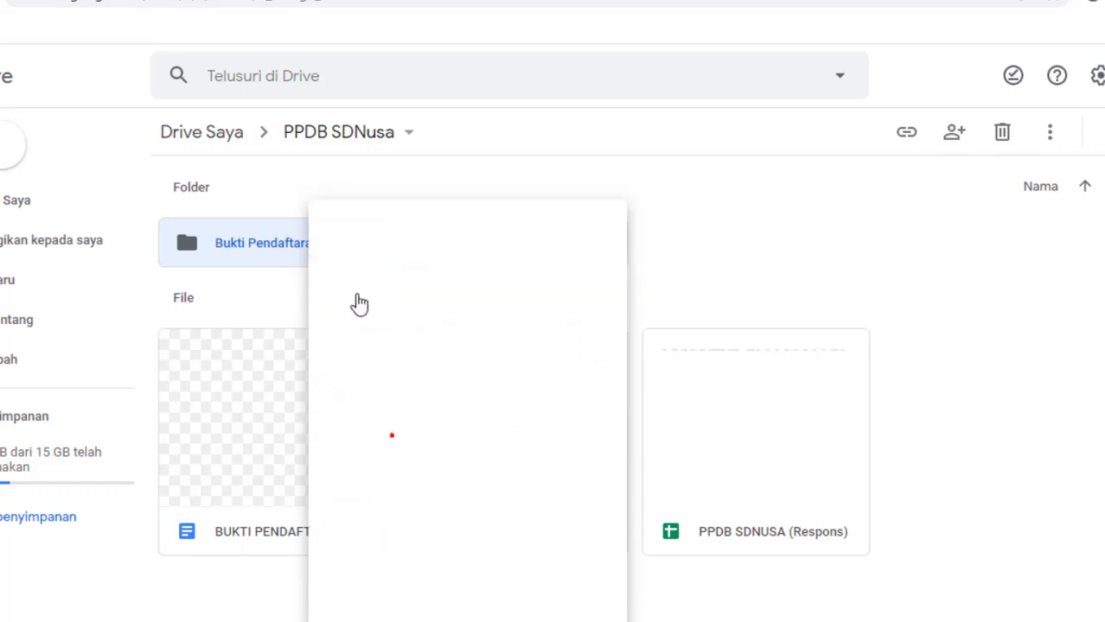
click(535, 351)
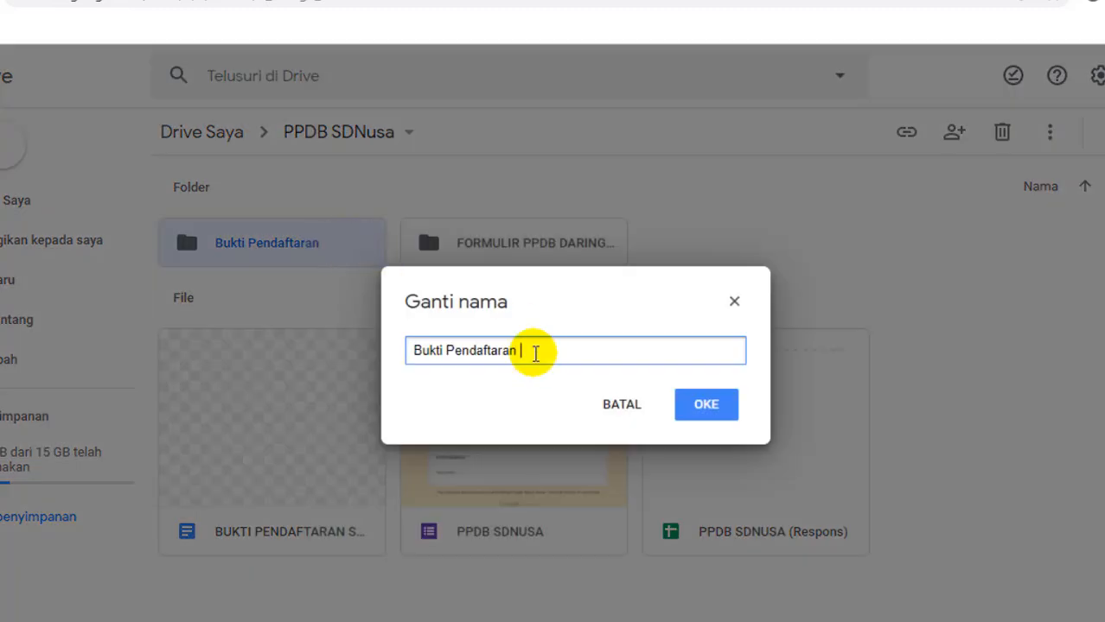
text(Kirim ke siswa)
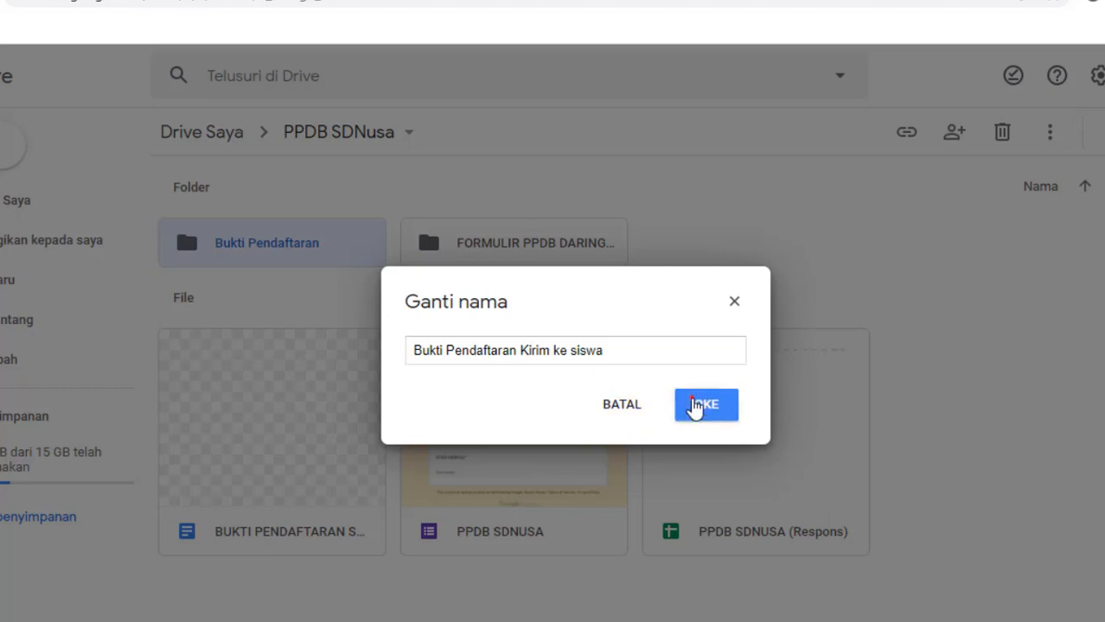
click(702, 405)
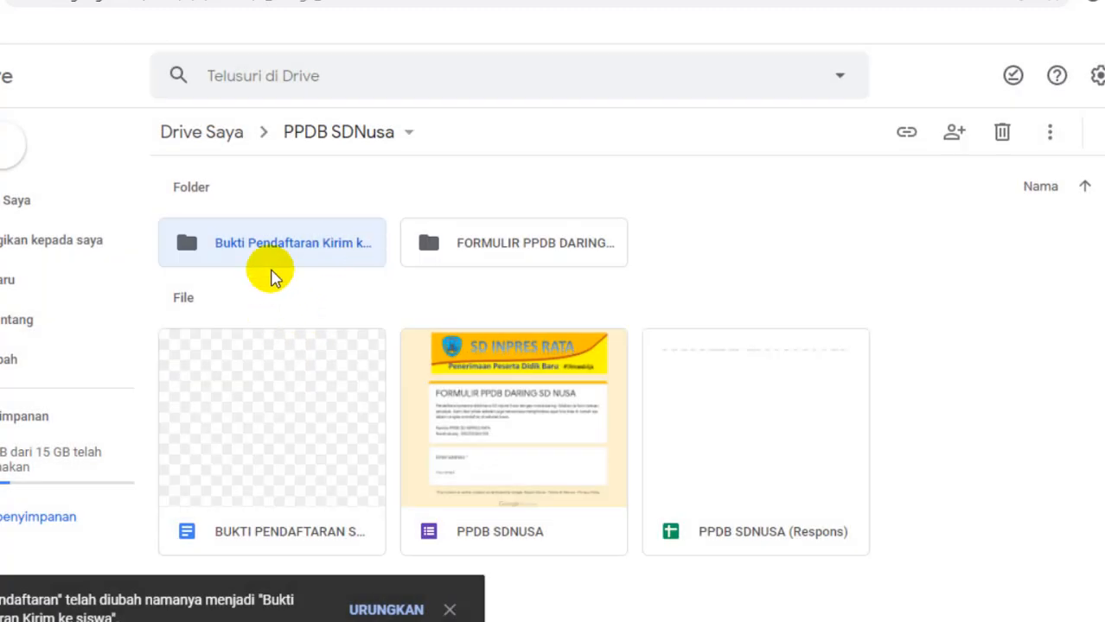
click(641, 0)
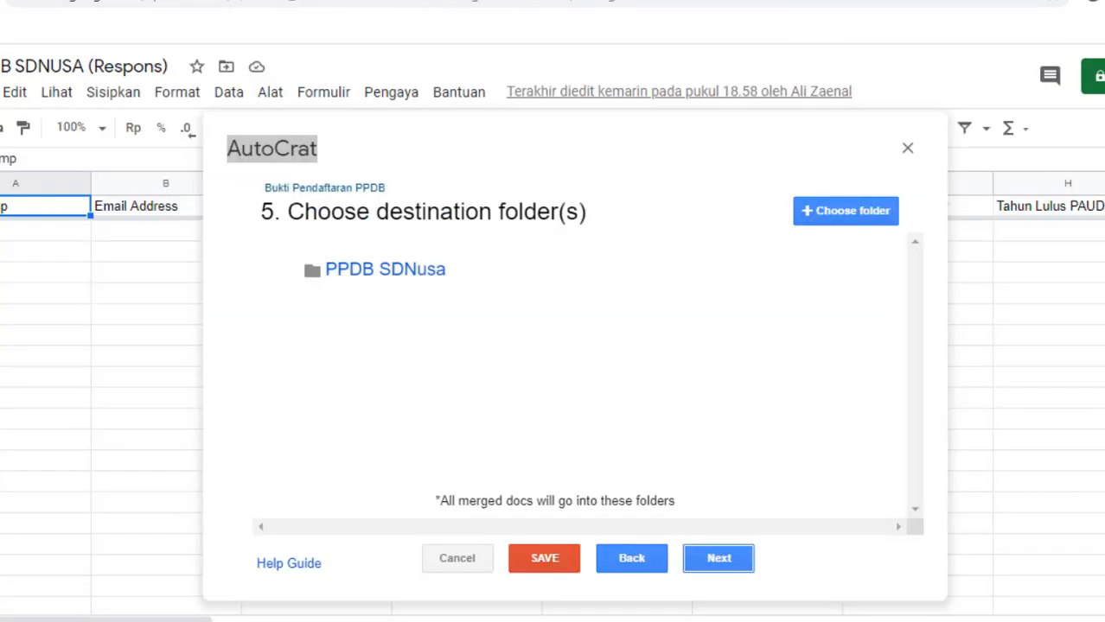
Step: Replace PPDB SDNusa with Bukti Pendaftaran Kirim ke siswa as the job's destination folder
mouse_move(426, 279)
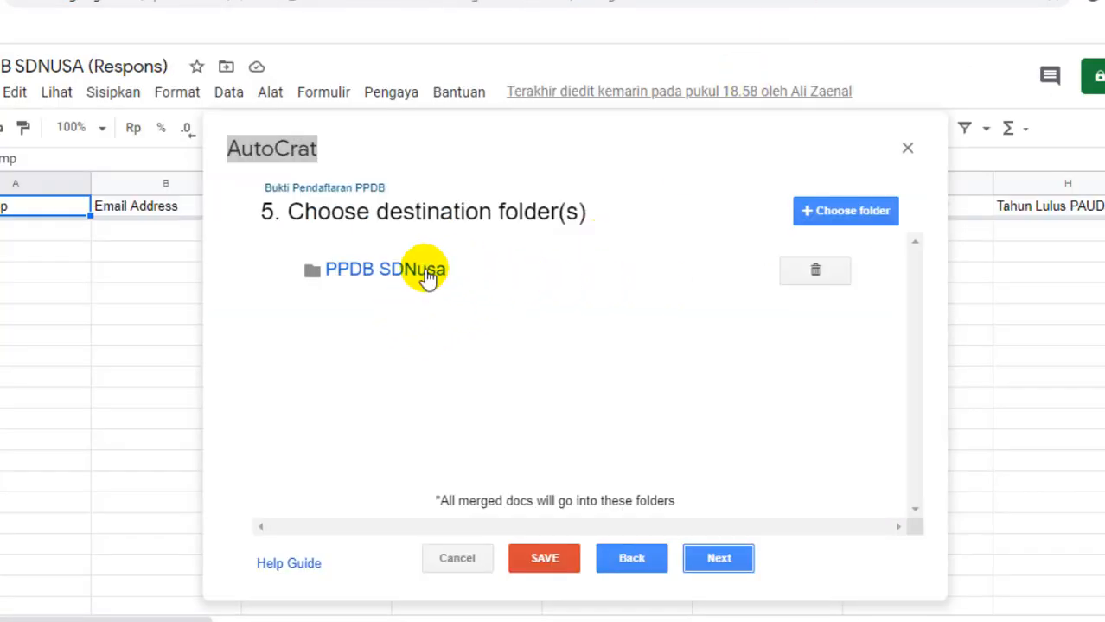
click(818, 276)
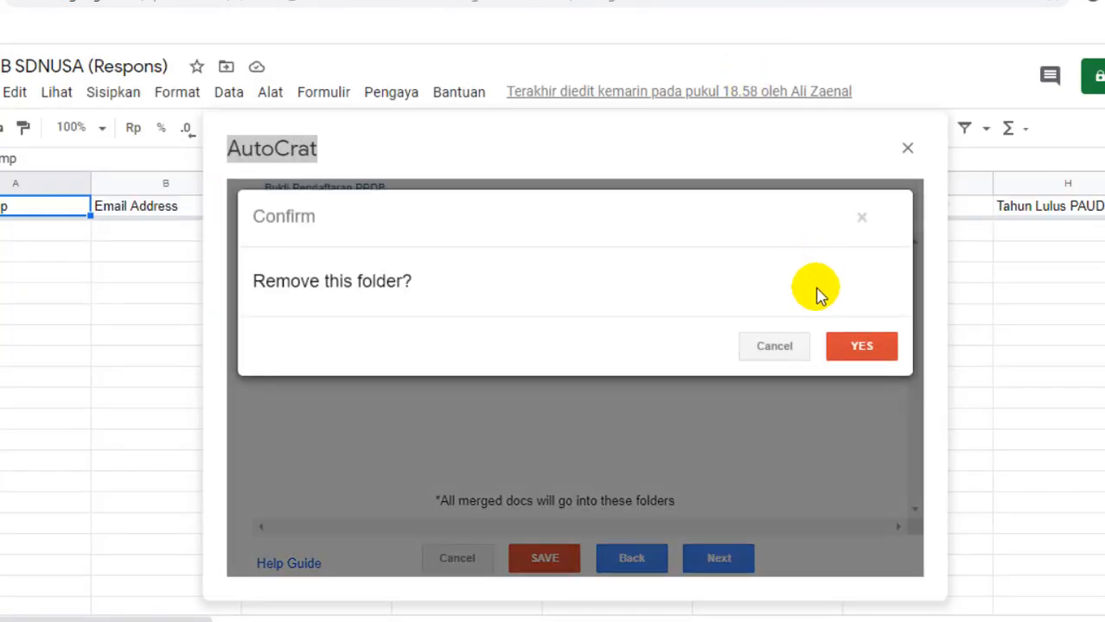
click(860, 345)
click(827, 212)
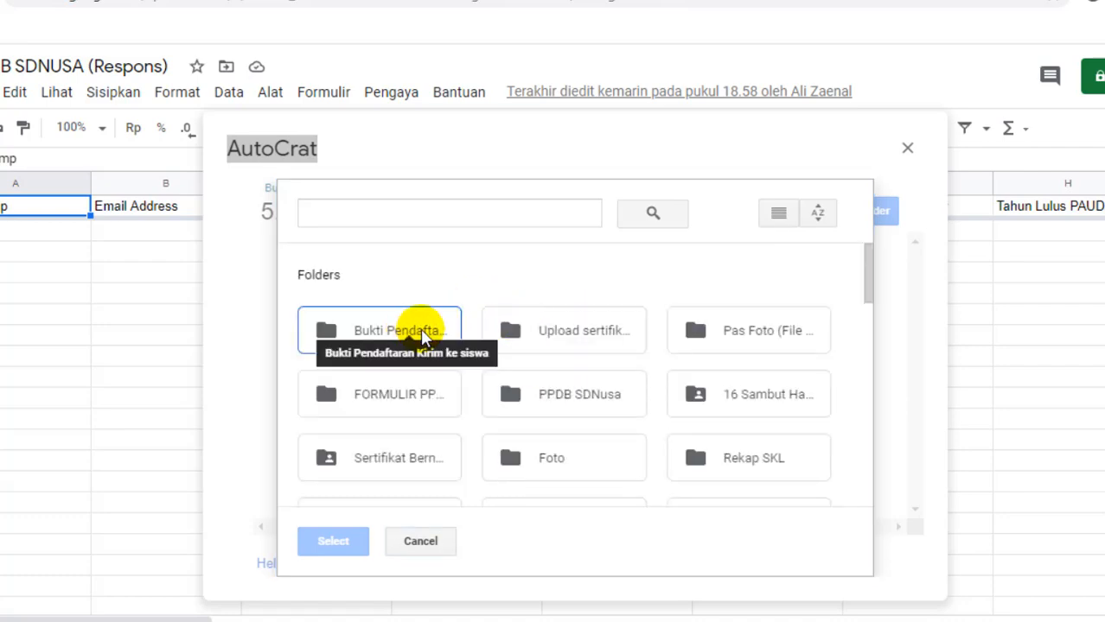
click(378, 335)
double_click(377, 336)
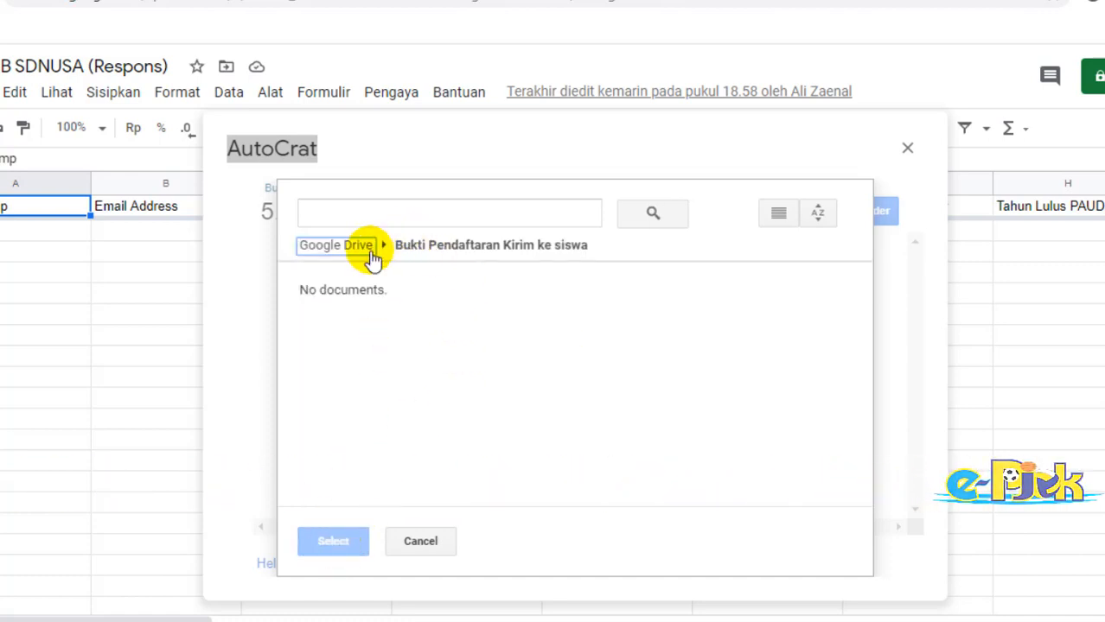
click(414, 248)
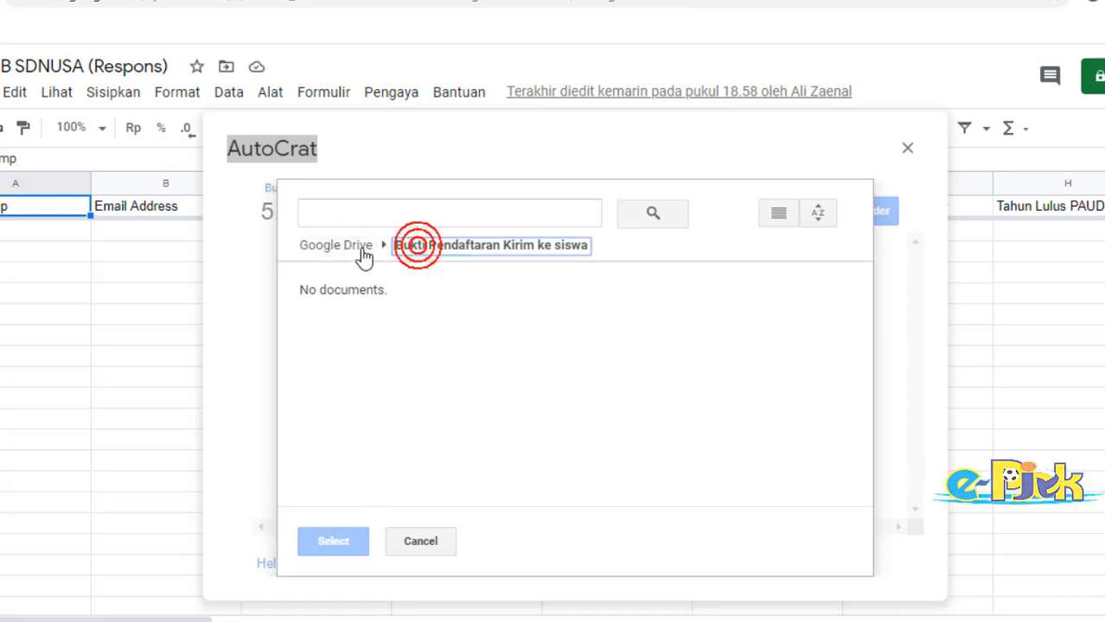
click(362, 249)
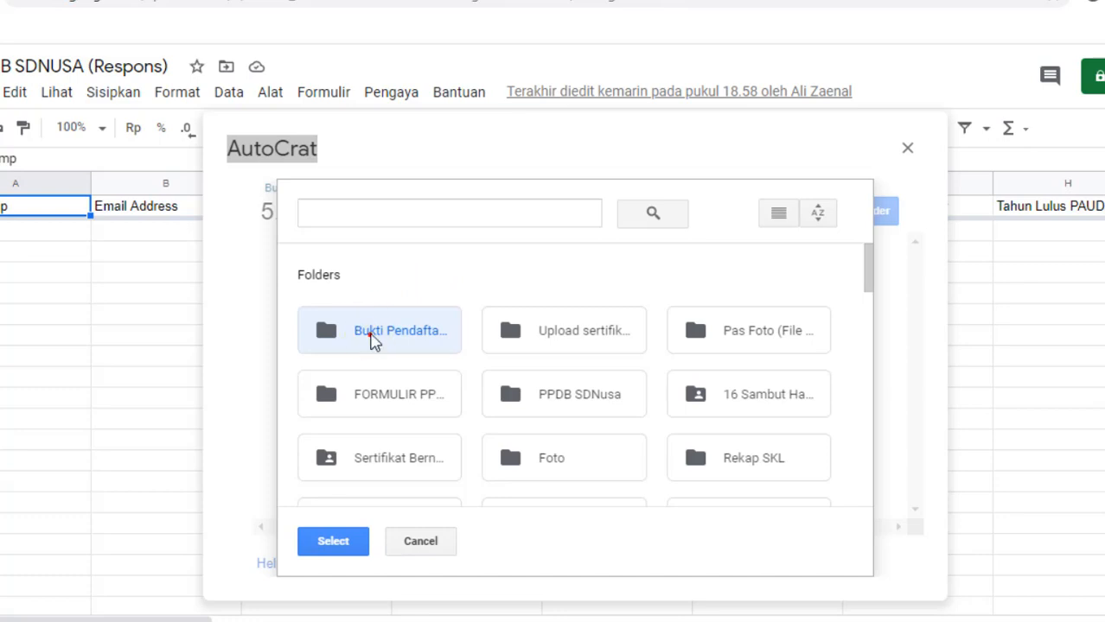
click(336, 542)
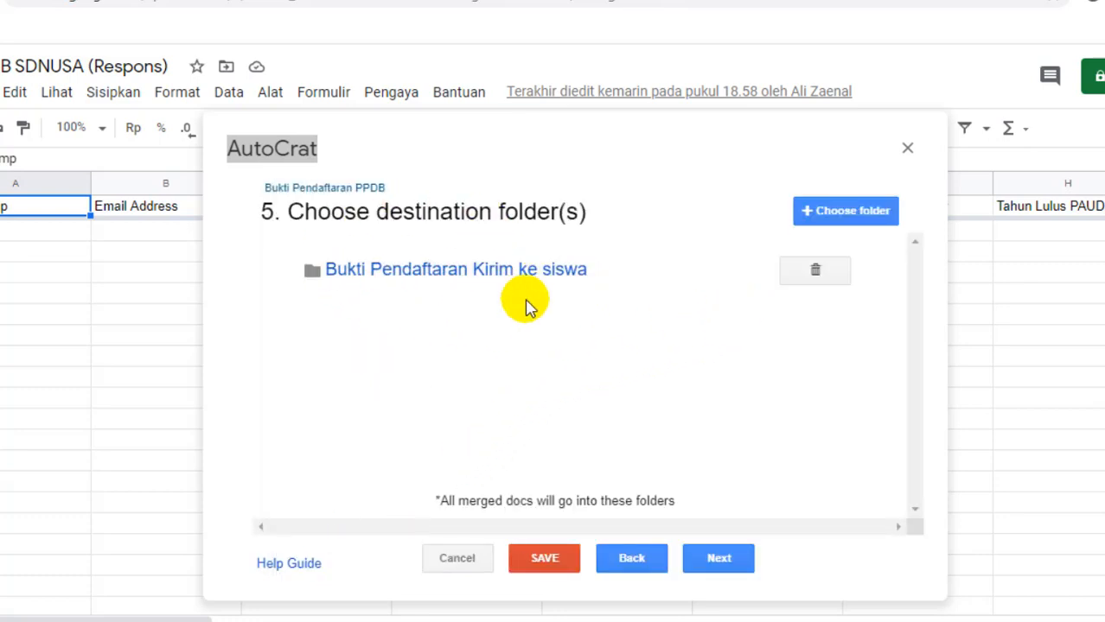
click(721, 568)
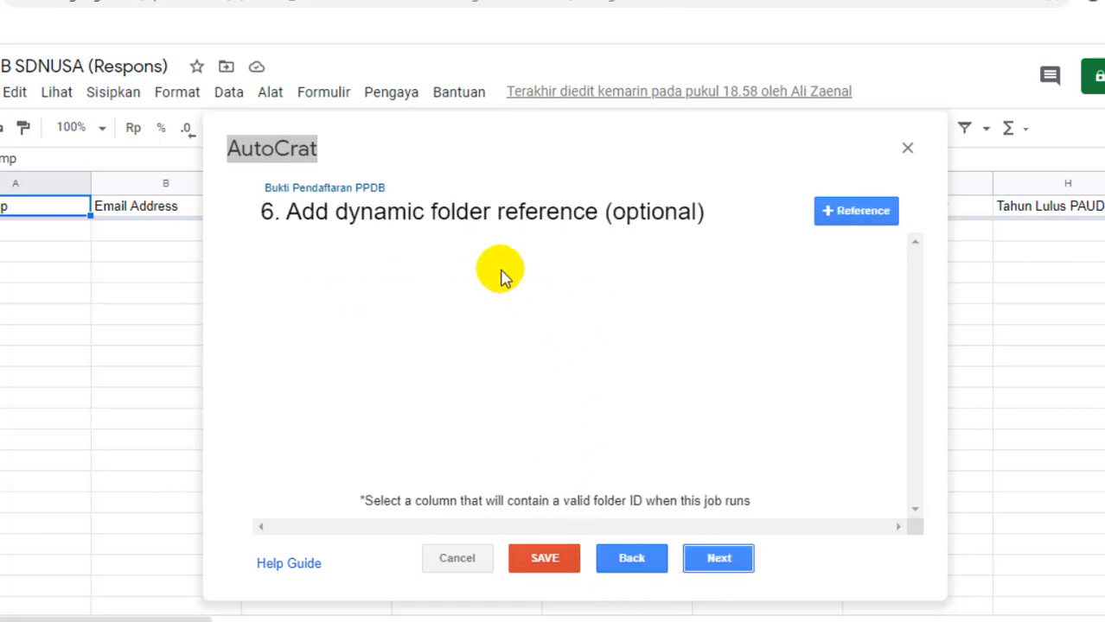
Step: Skip the folder-reference and merge-condition steps, enable sharing, and address email to <<Email Address>>
click(717, 560)
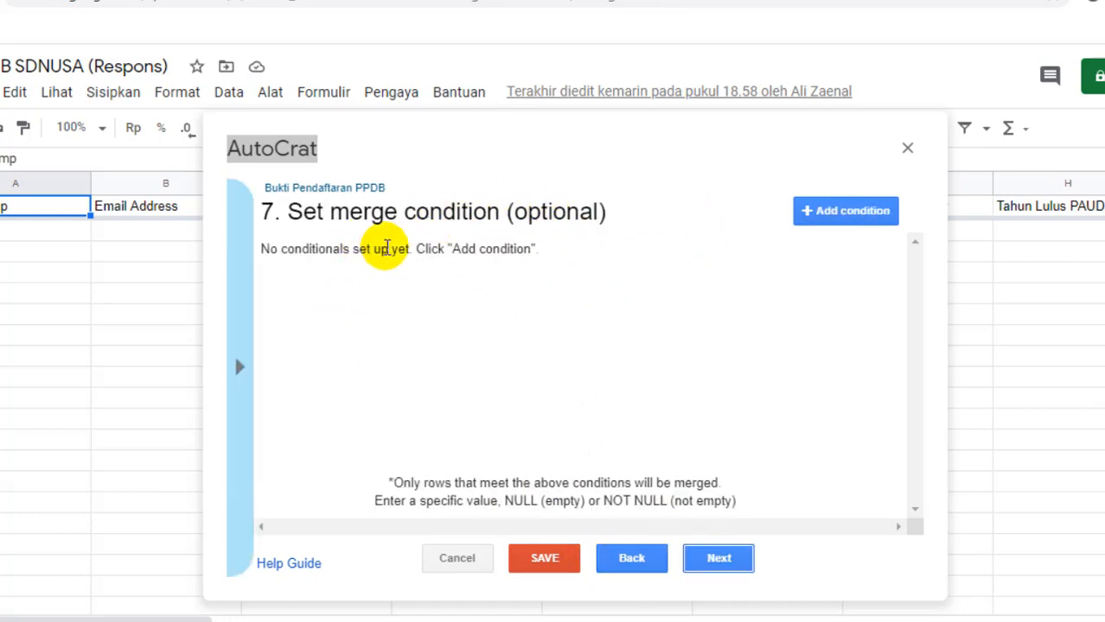
click(716, 559)
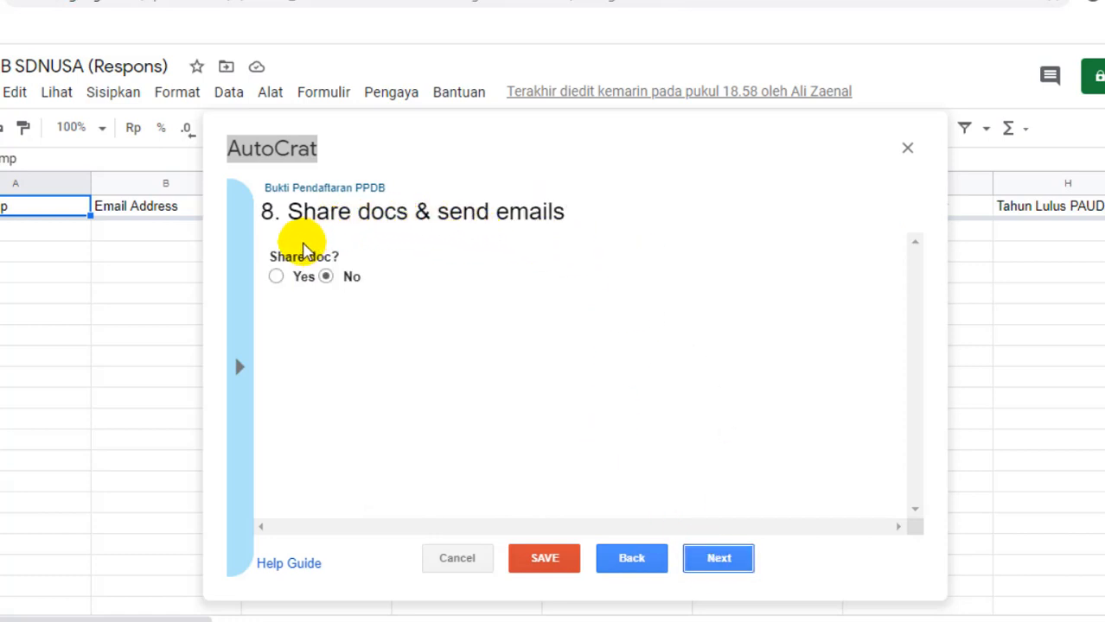
click(276, 277)
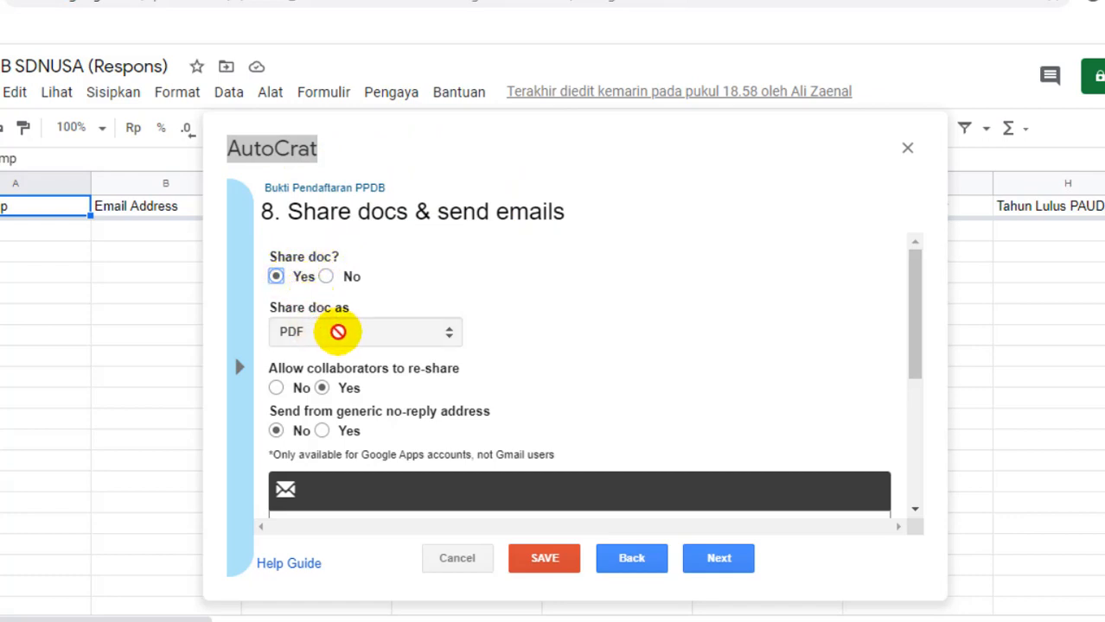
scroll(393, 353, down, 1)
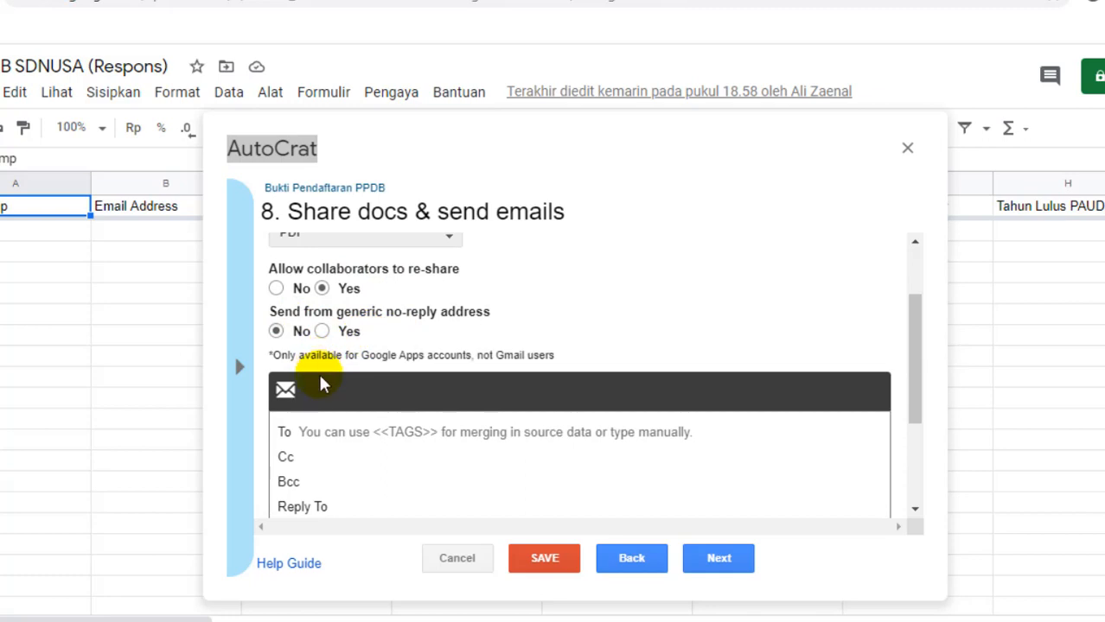
scroll(330, 422, down, 1)
click(335, 330)
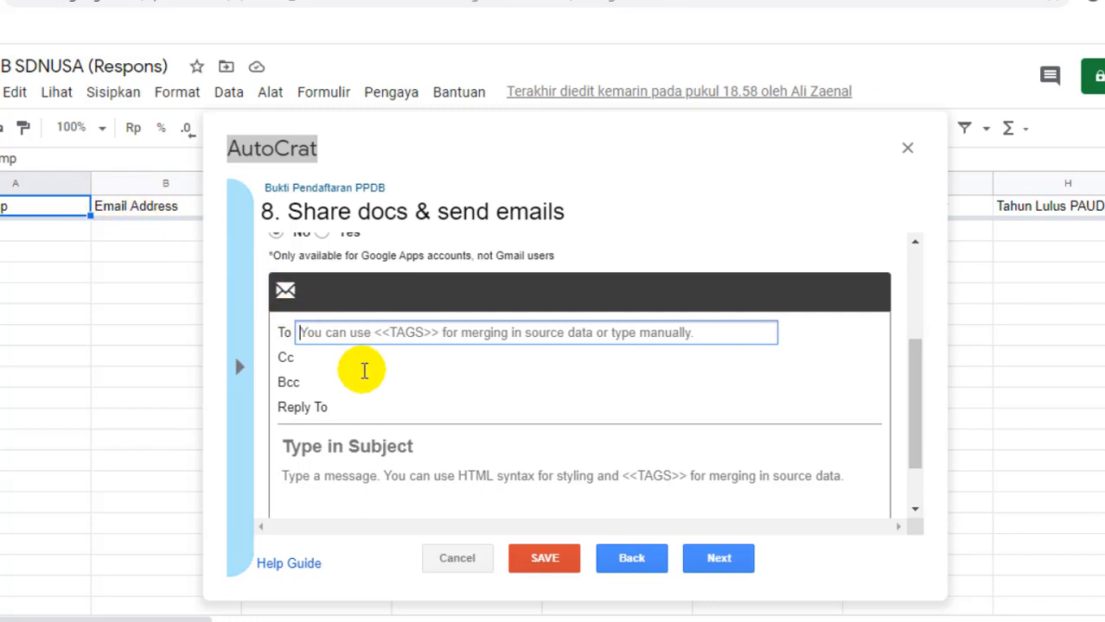
text(<<Email Adress>>)
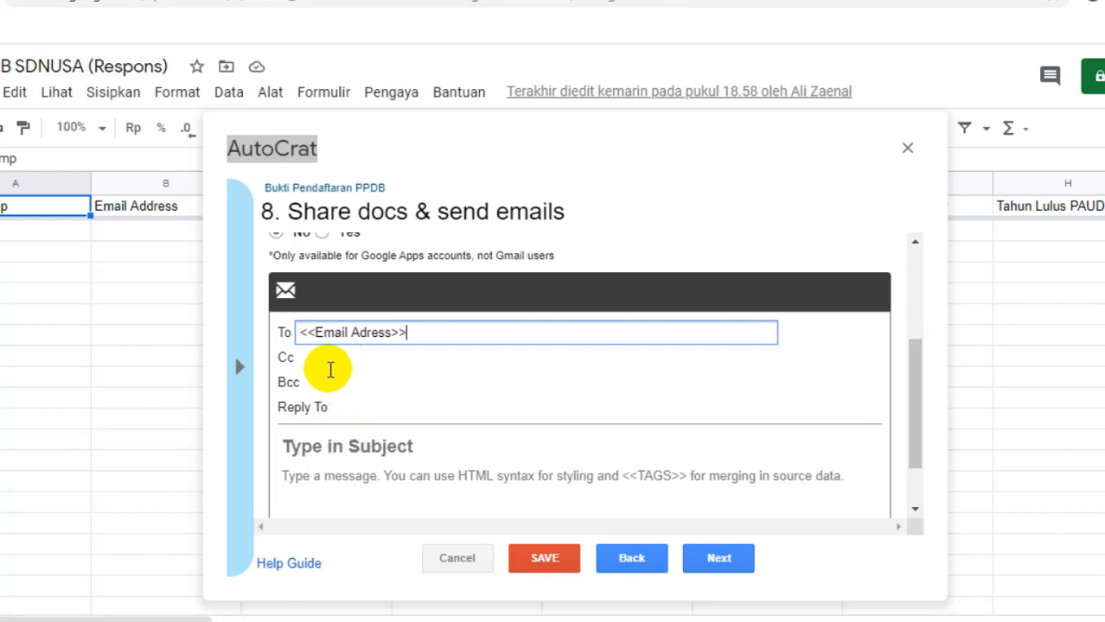
Step: End the email subject line with <<Nama Lengkap>>
click(358, 456)
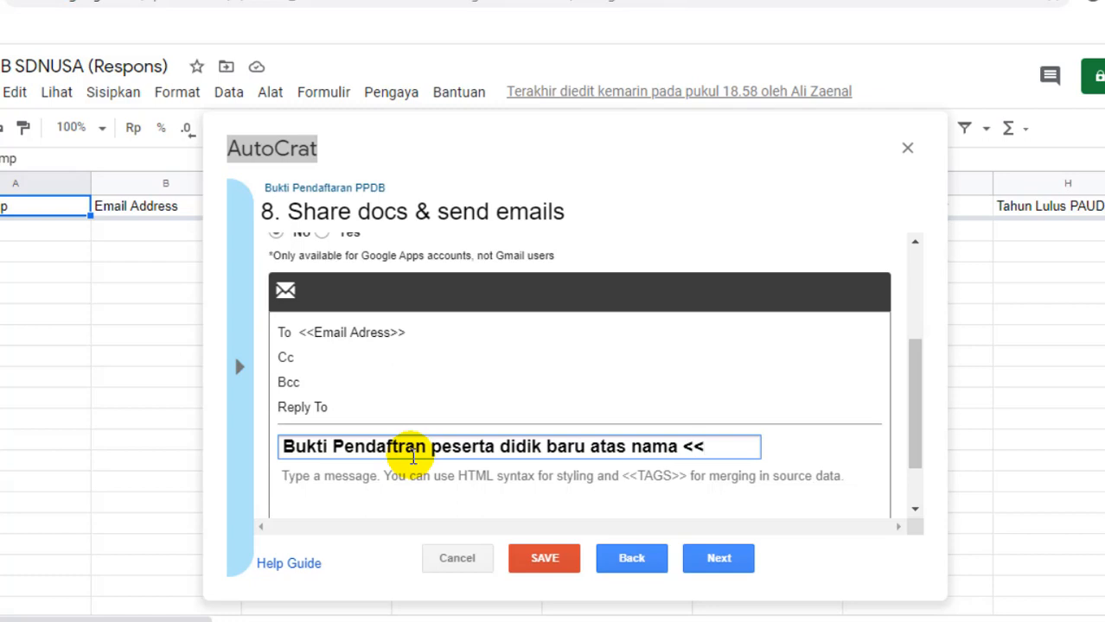
text(ma Lengkap)
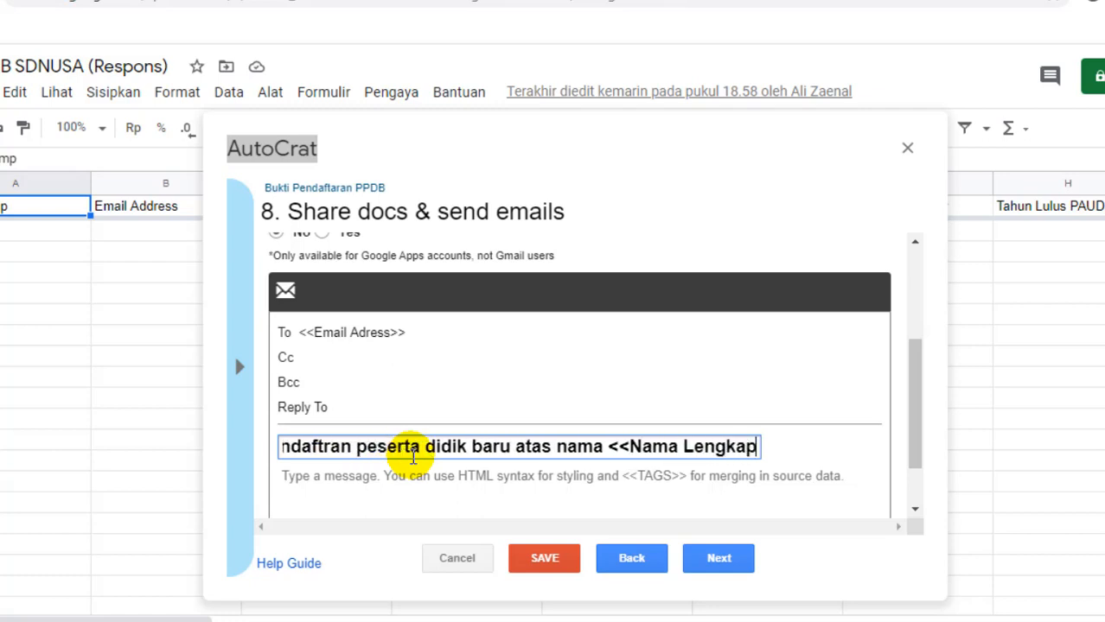
text(>>)
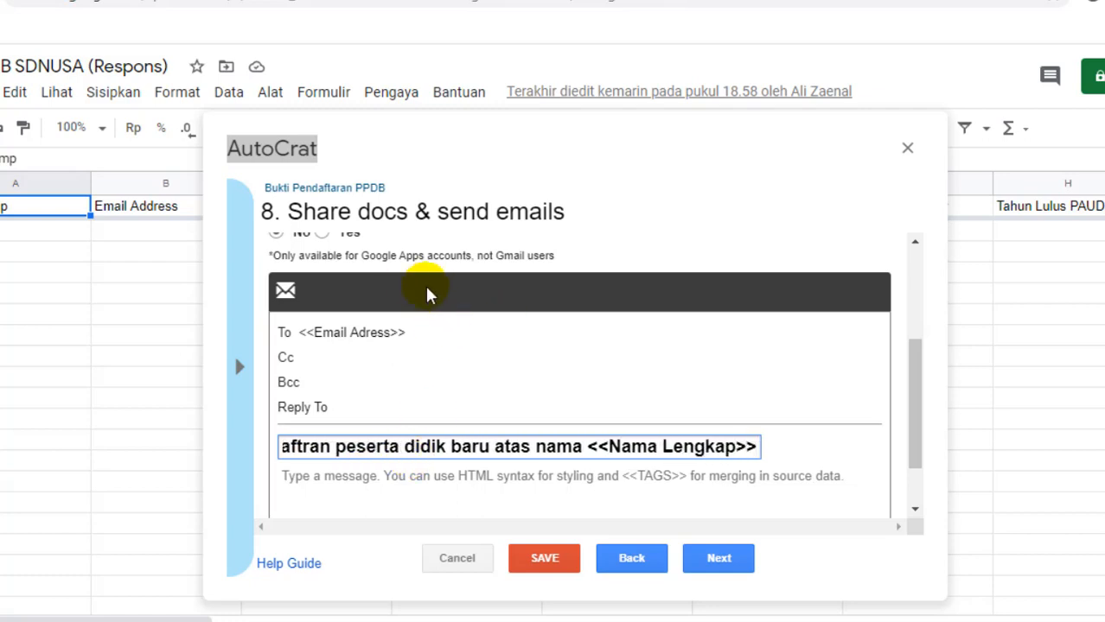
scroll(432, 322, up, 3)
scroll(433, 321, up, 1)
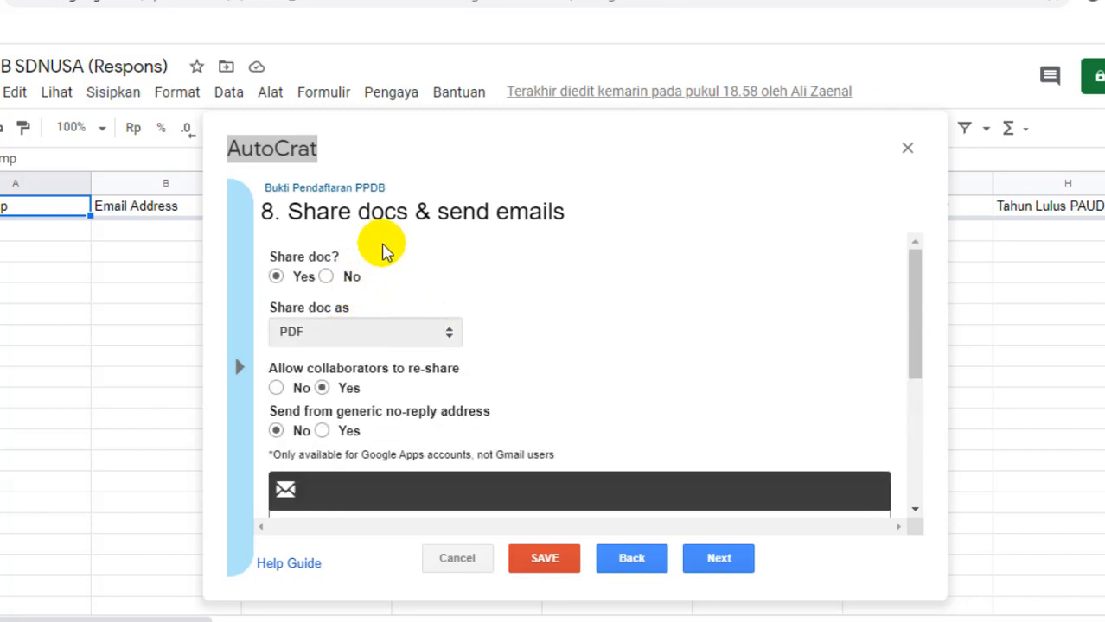
scroll(326, 286, down, 3)
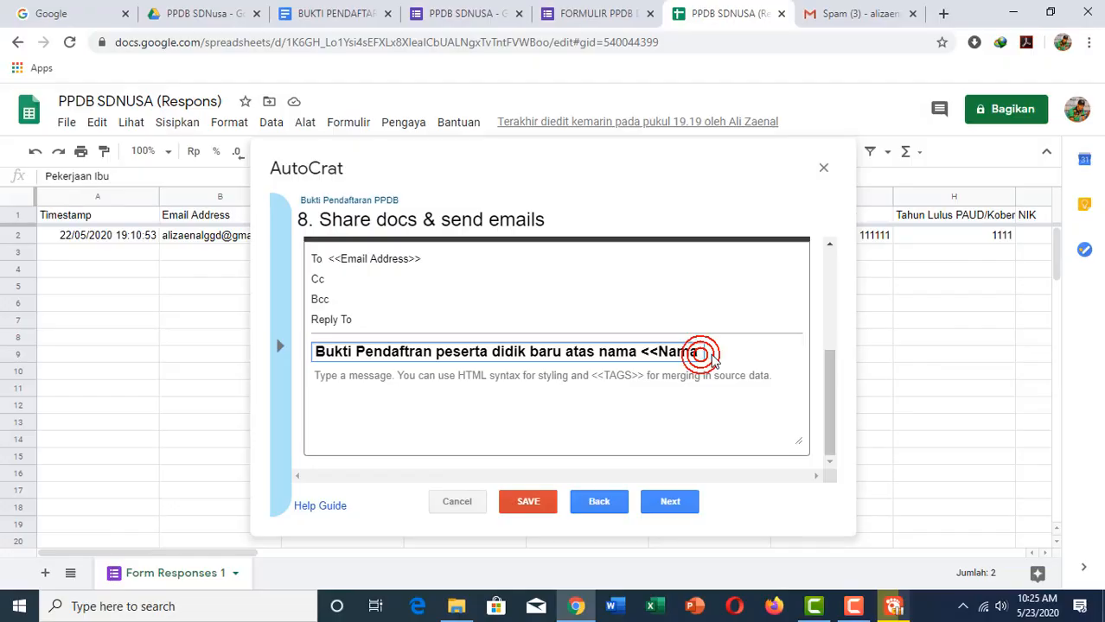
drag(683, 345, 712, 349)
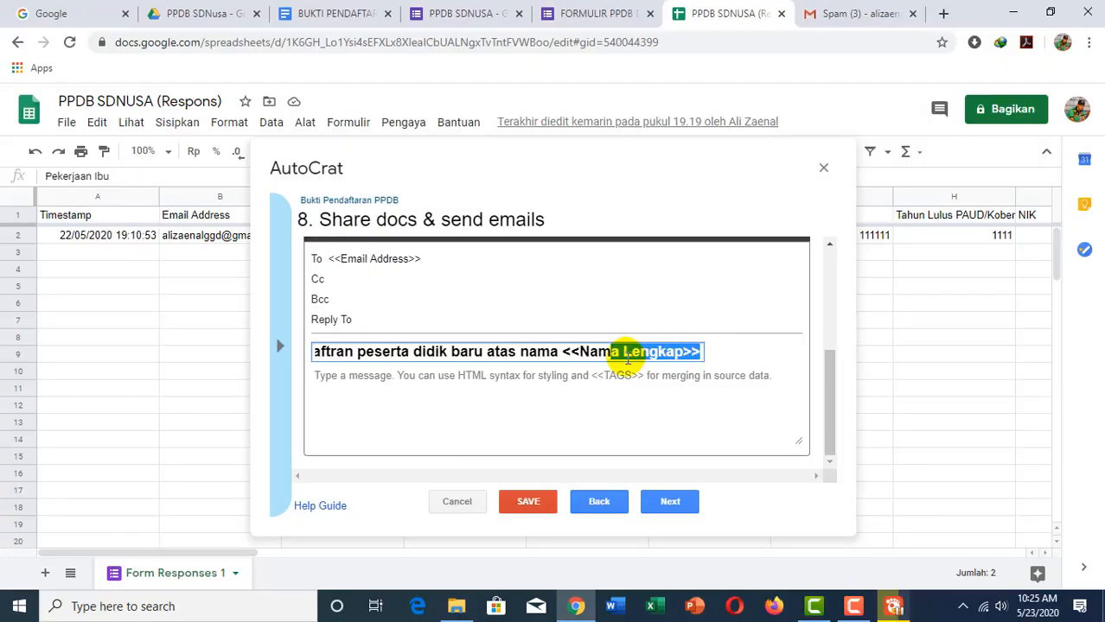
Step: Write the body 'Ini adalah bukti resmi pendaftaran PPDB', signed Panitia PPDB SD Nusa
click(382, 382)
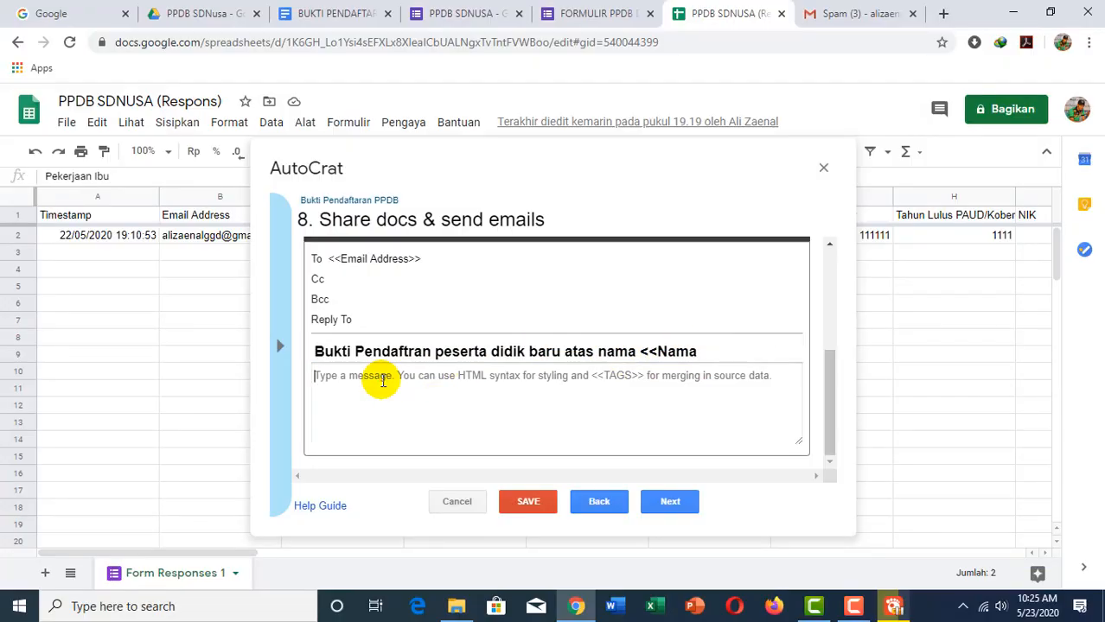
text(Ini adalah bukti resmi pend)
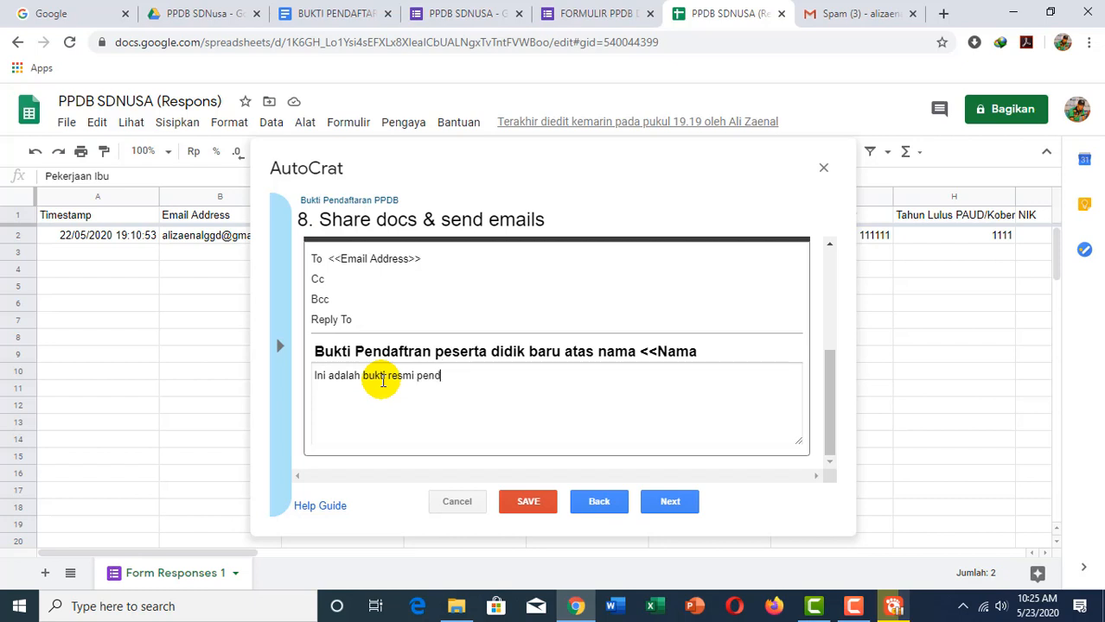
text(aftaran PPDB)
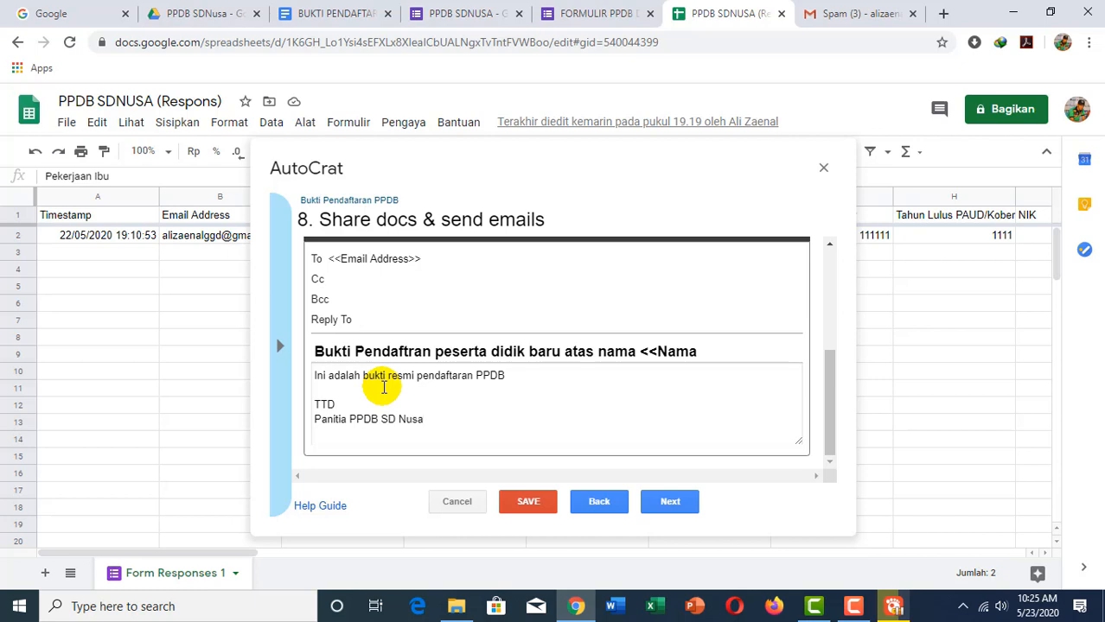
click(667, 501)
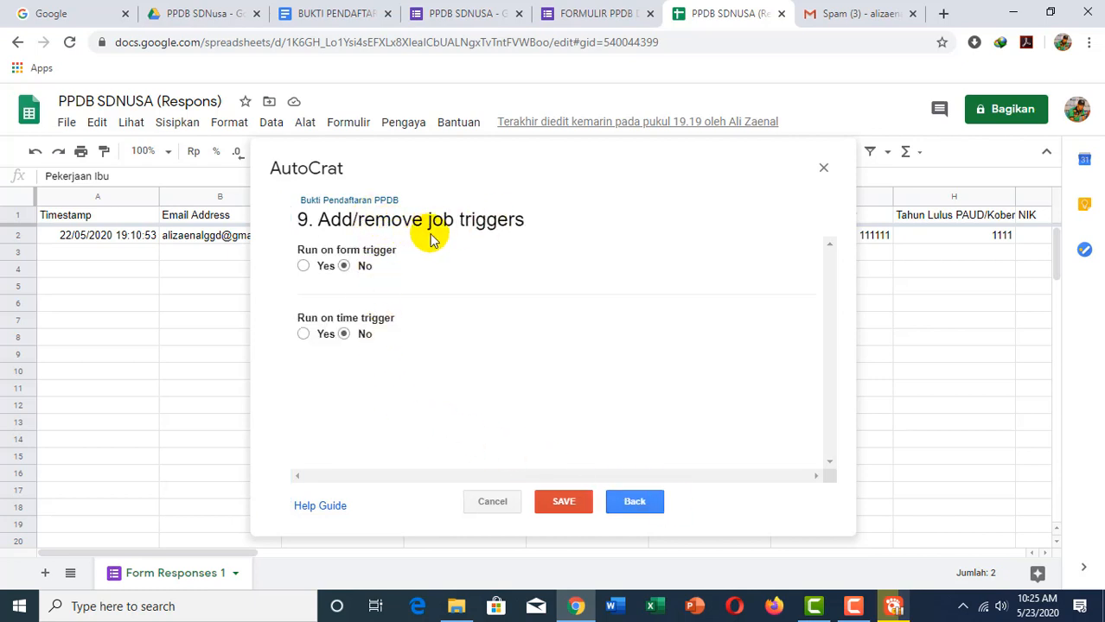
Step: Set the job to run on form submission and save it
click(303, 265)
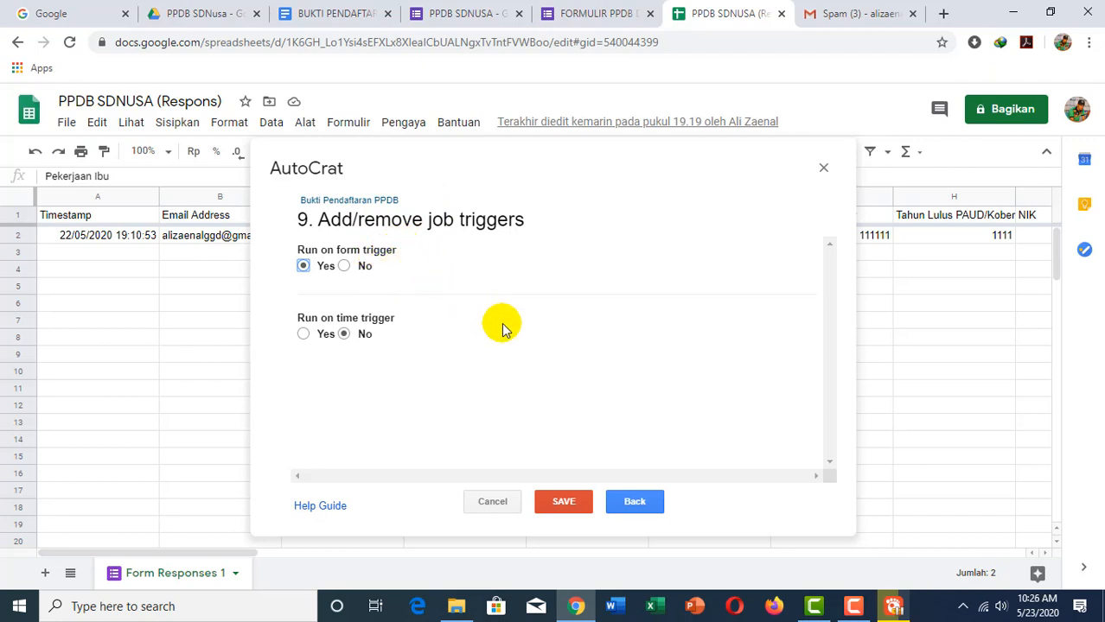
click(562, 501)
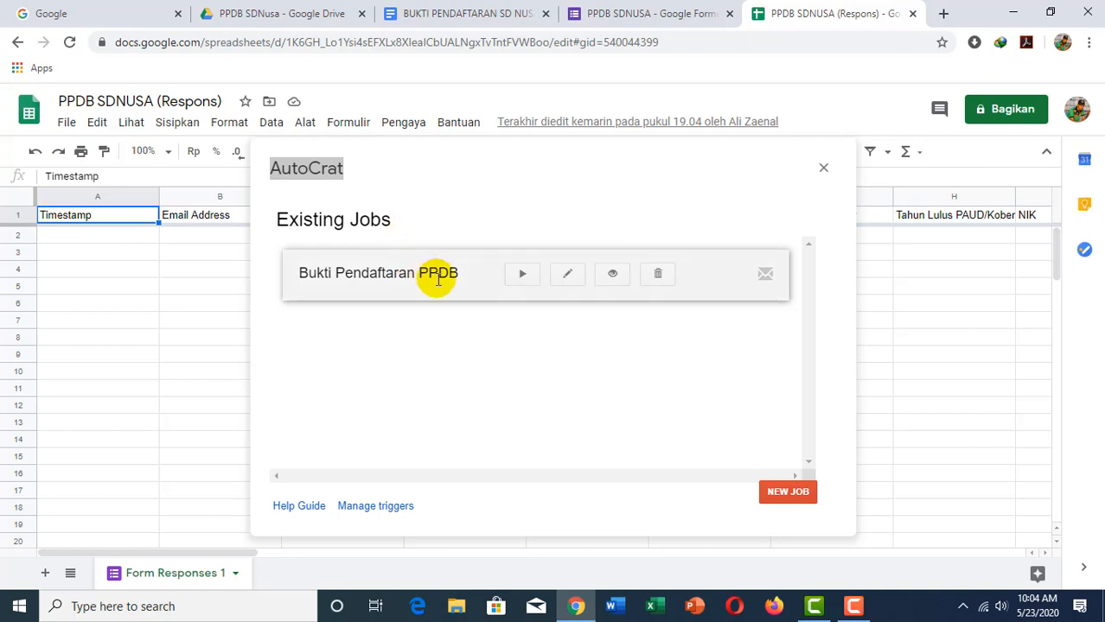
Step: Run the Bukti Pendaftaran PPDB job from the Existing Jobs list
click(520, 281)
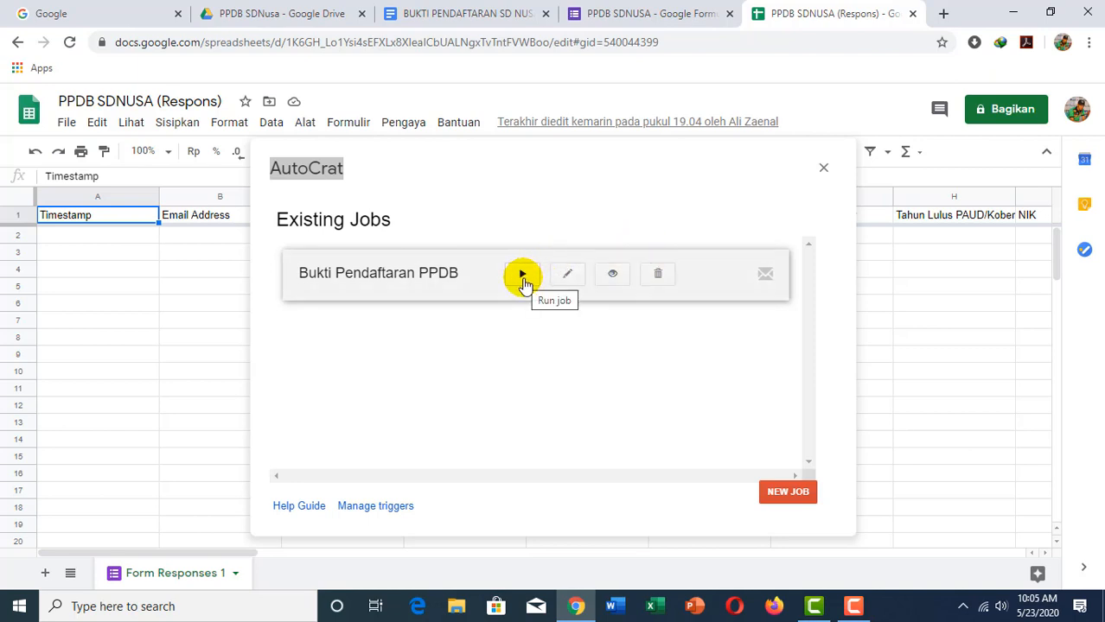
click(523, 283)
click(522, 276)
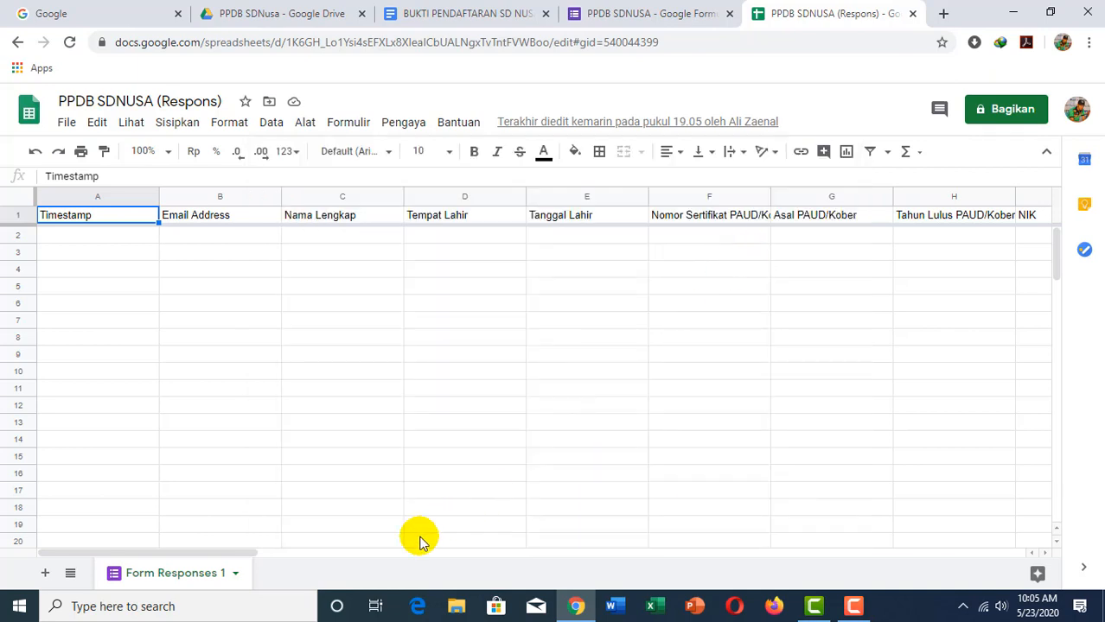
drag(249, 552, 987, 601)
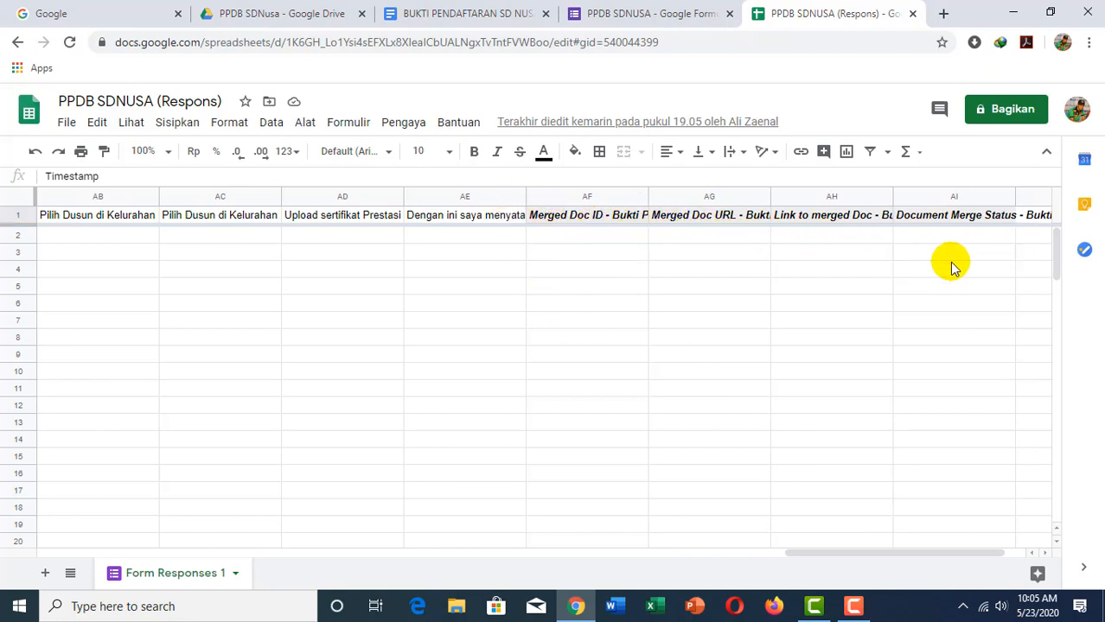
drag(792, 550, 62, 508)
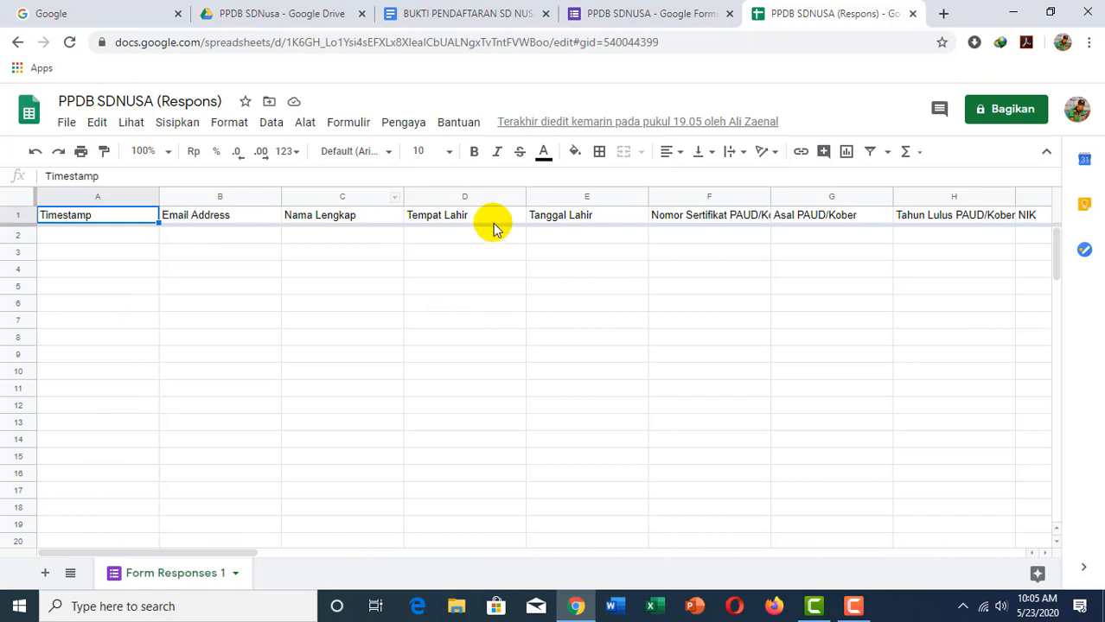
Step: Show the PPDB SDNUSA form's questions in the editor and open its preview
click(611, 15)
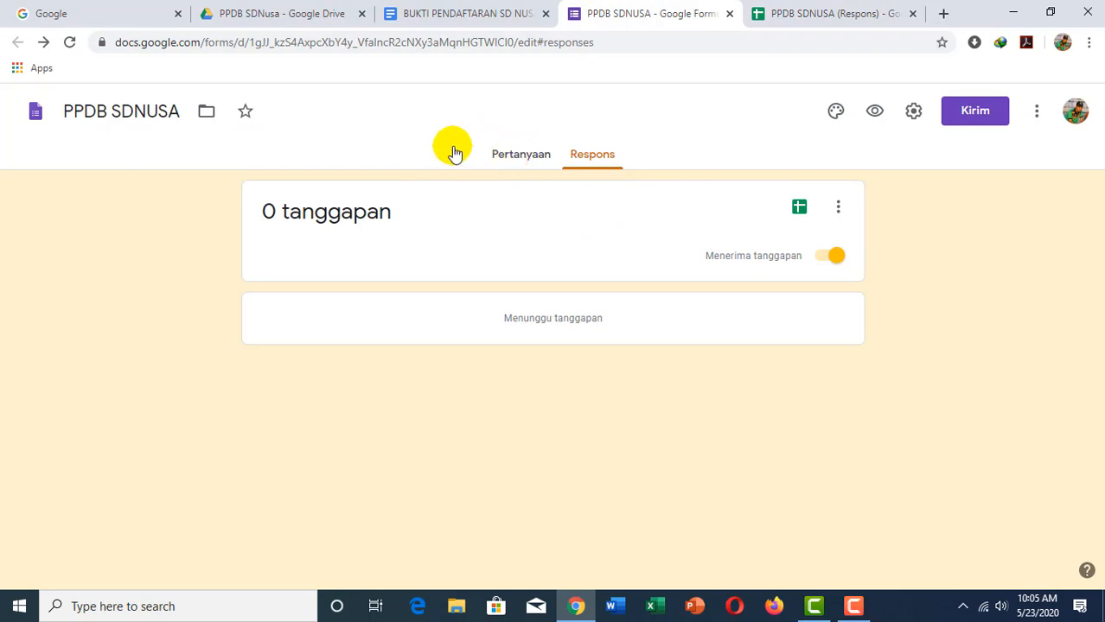
click(515, 168)
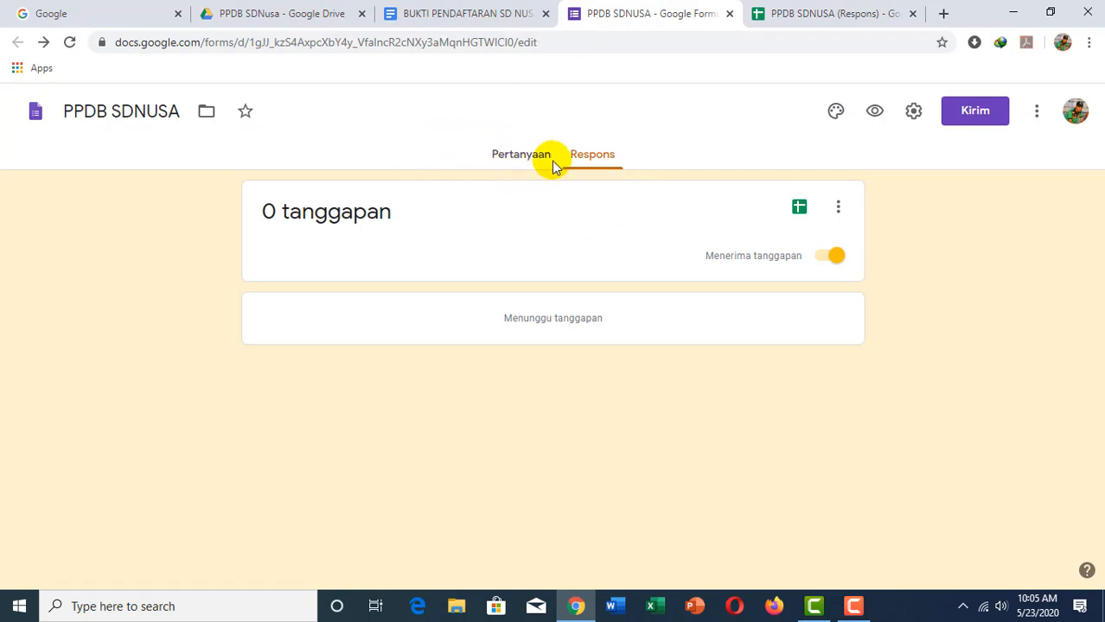
scroll(421, 353, down, 5)
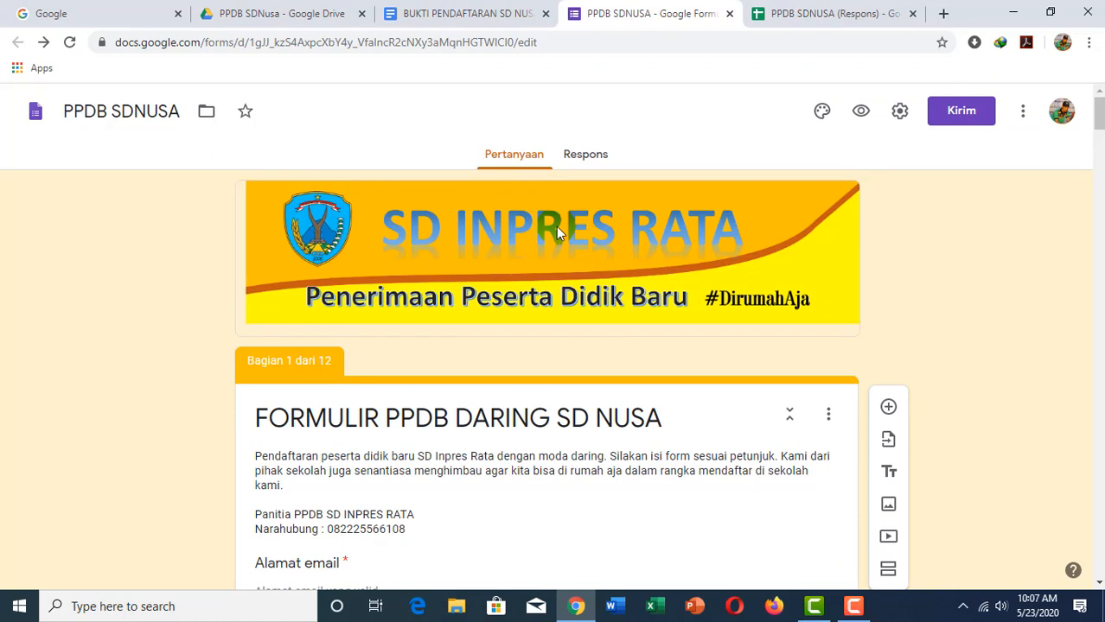
click(860, 113)
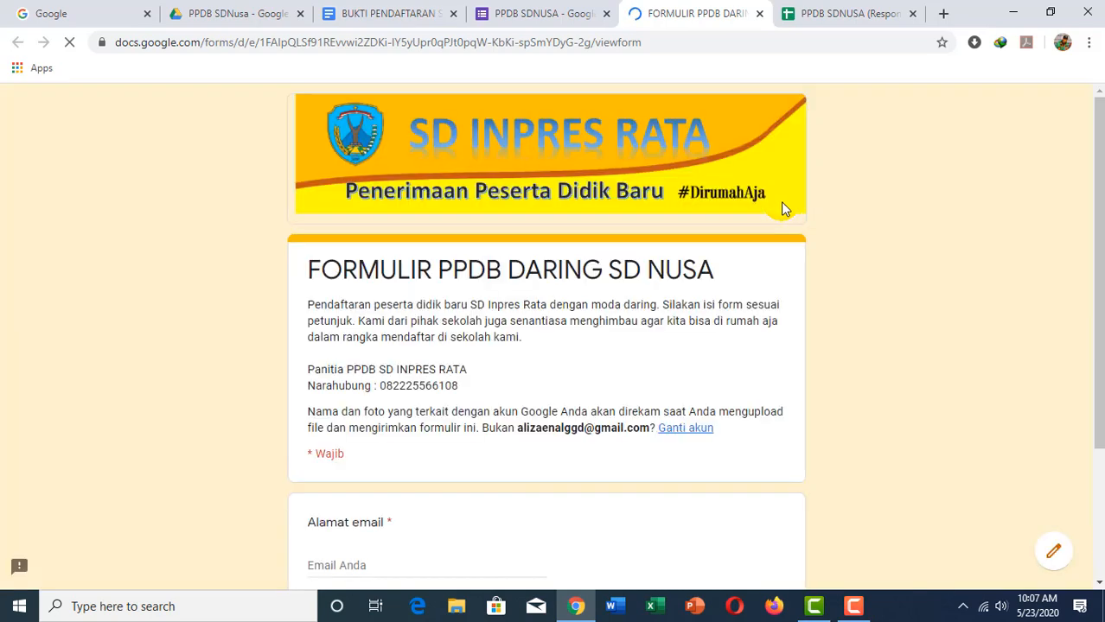
Step: Fill in the respondent's email from the suggestion and continue to the Data Calon Peserta Didik section
scroll(509, 277, down, 2)
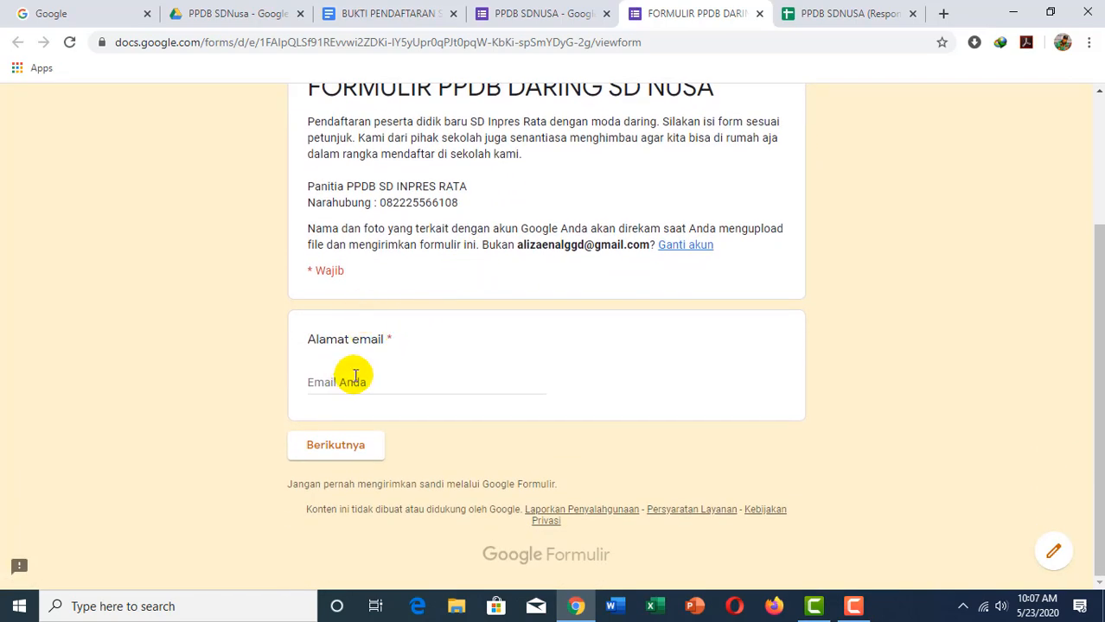
click(353, 377)
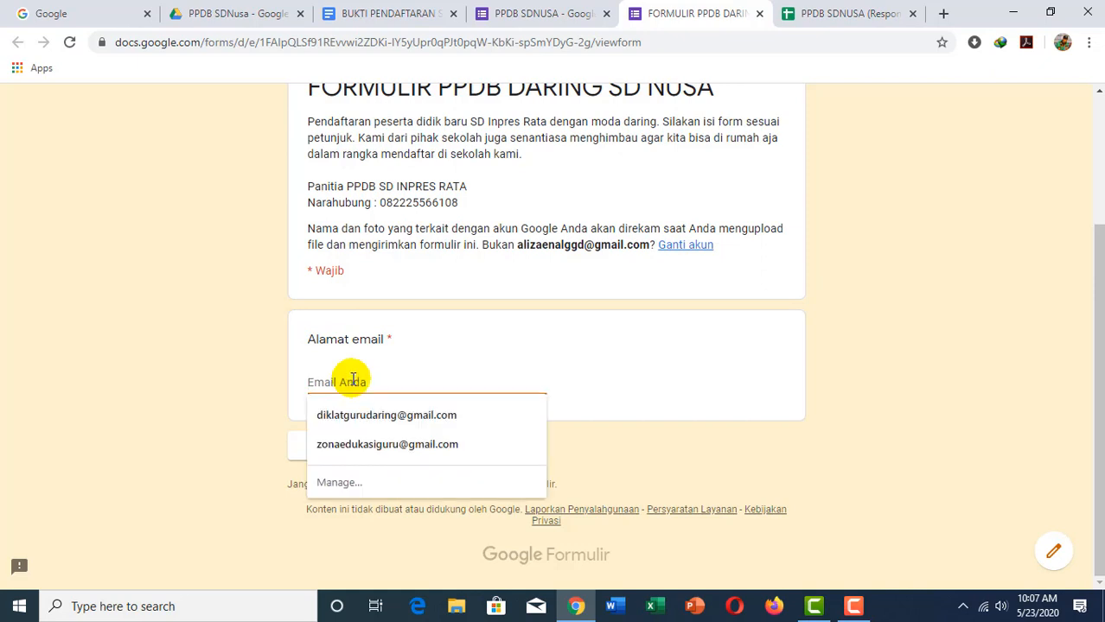
click(359, 415)
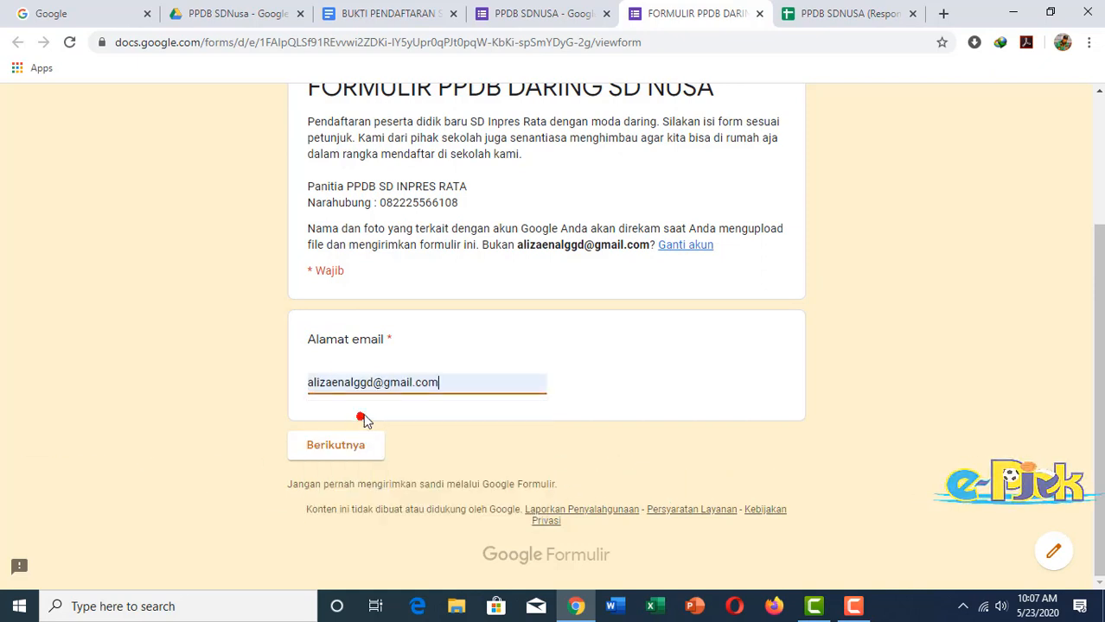
click(346, 448)
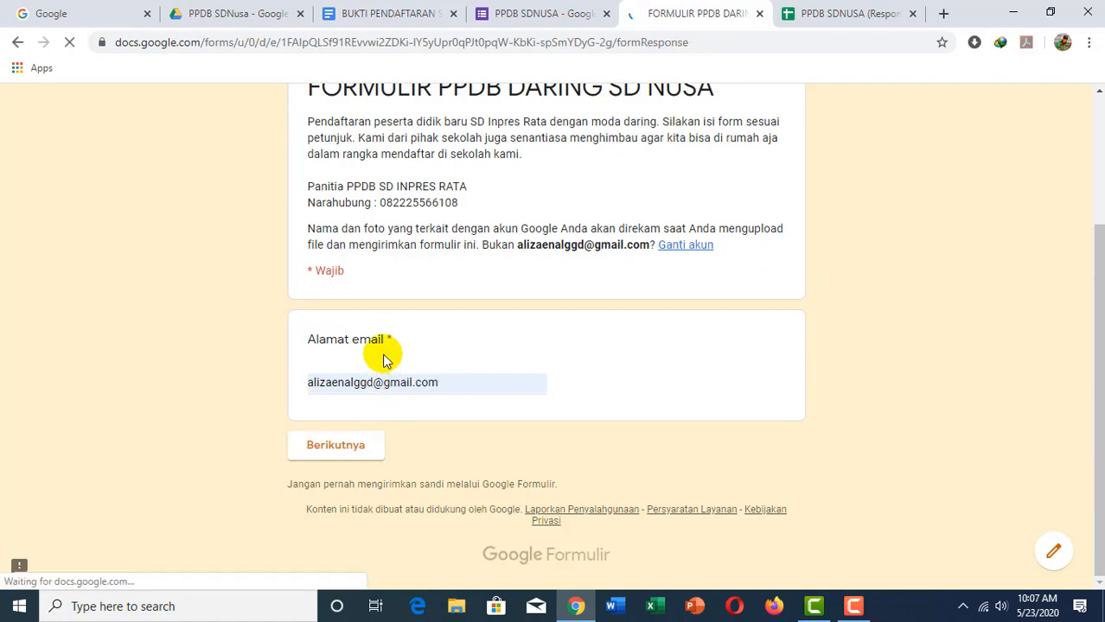
scroll(350, 364, down, 2)
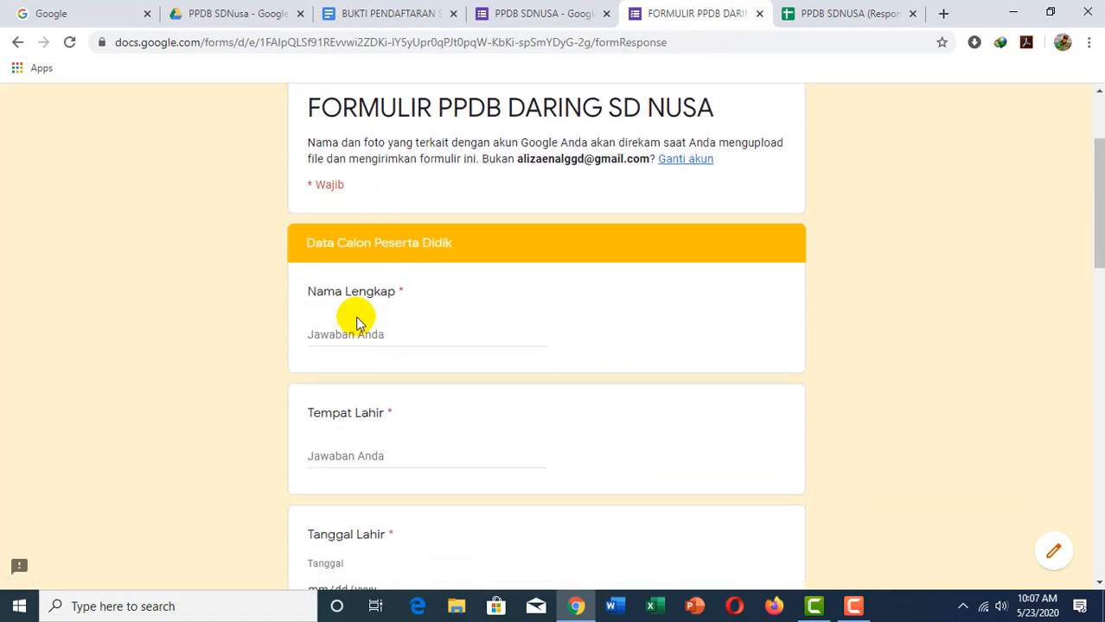
Step: Enter the student's full name and select the place-of-birth answer
click(359, 331)
text(Ali)
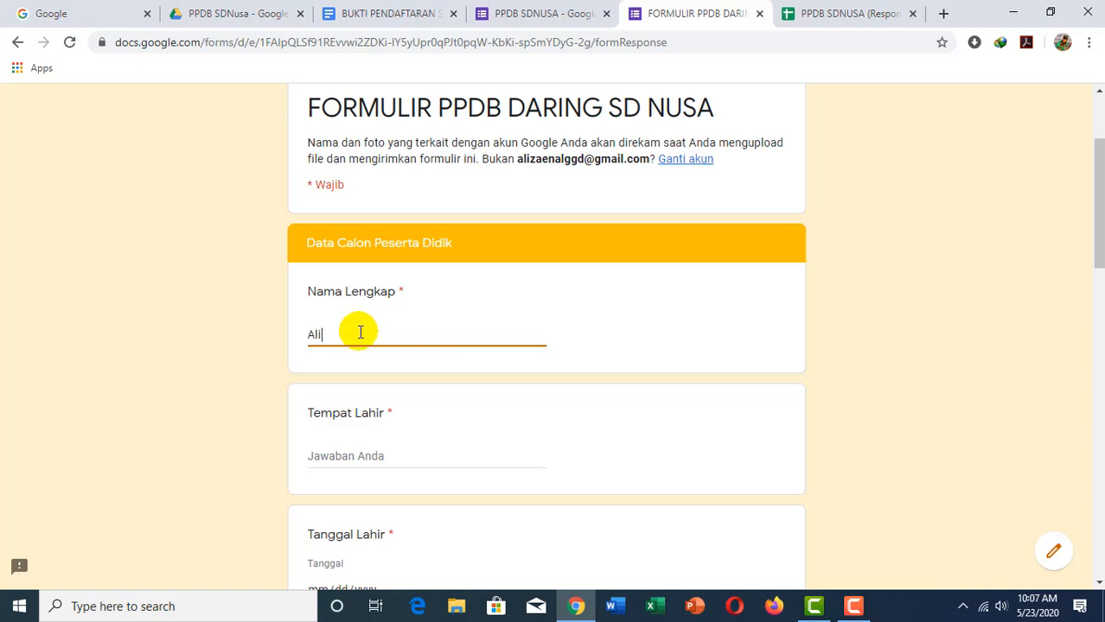
click(364, 453)
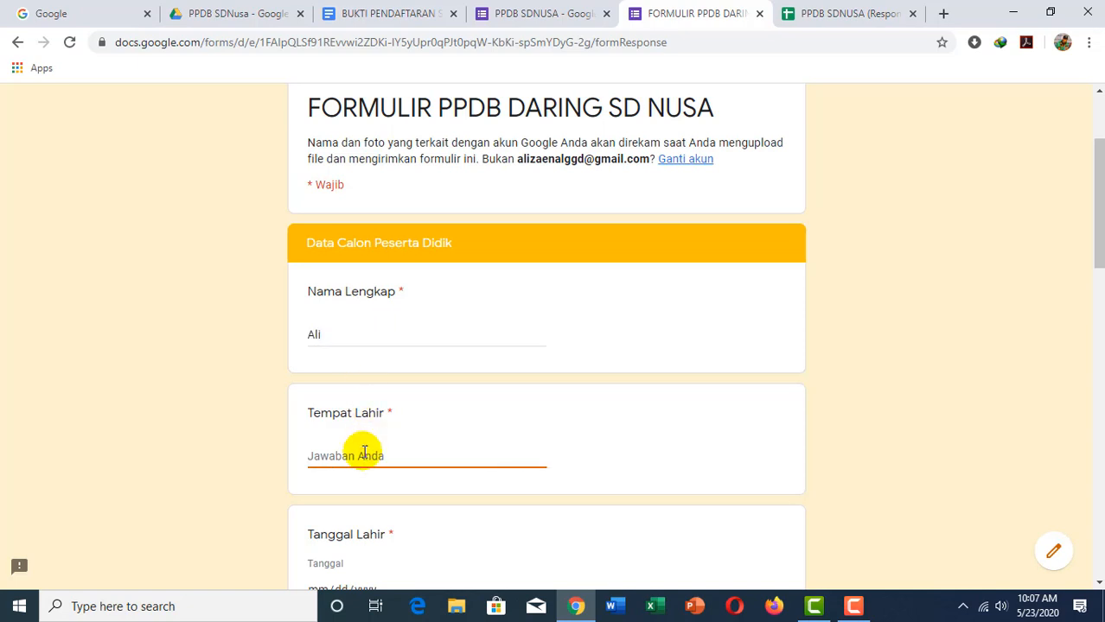
scroll(467, 421, down, 2)
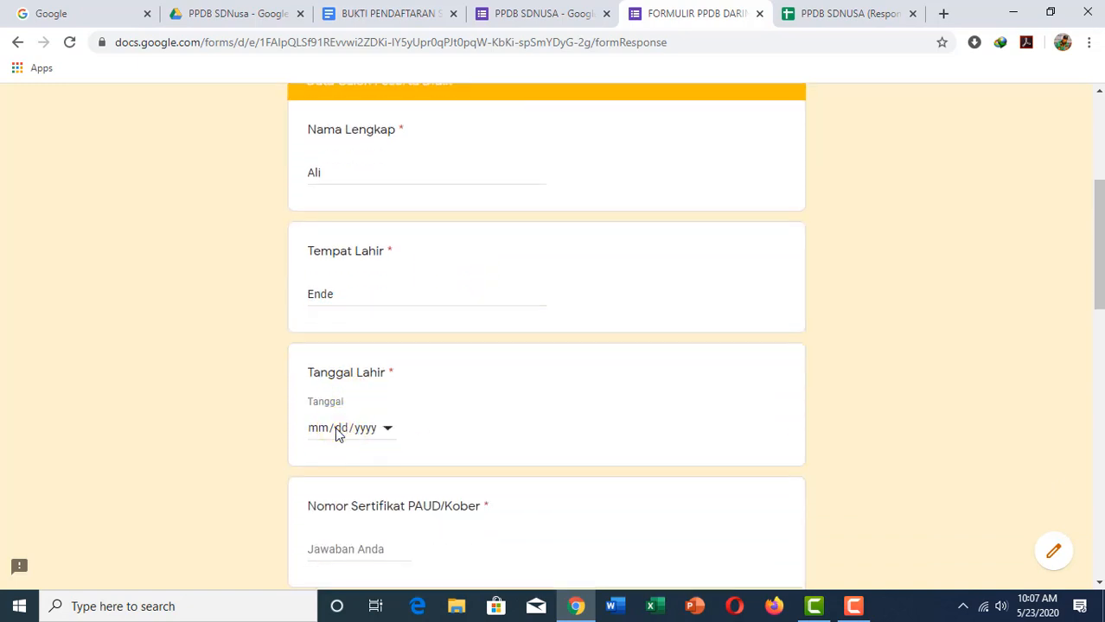
Step: Set the Tanggal Lahir date of birth to 01/01/1990
click(340, 427)
click(387, 429)
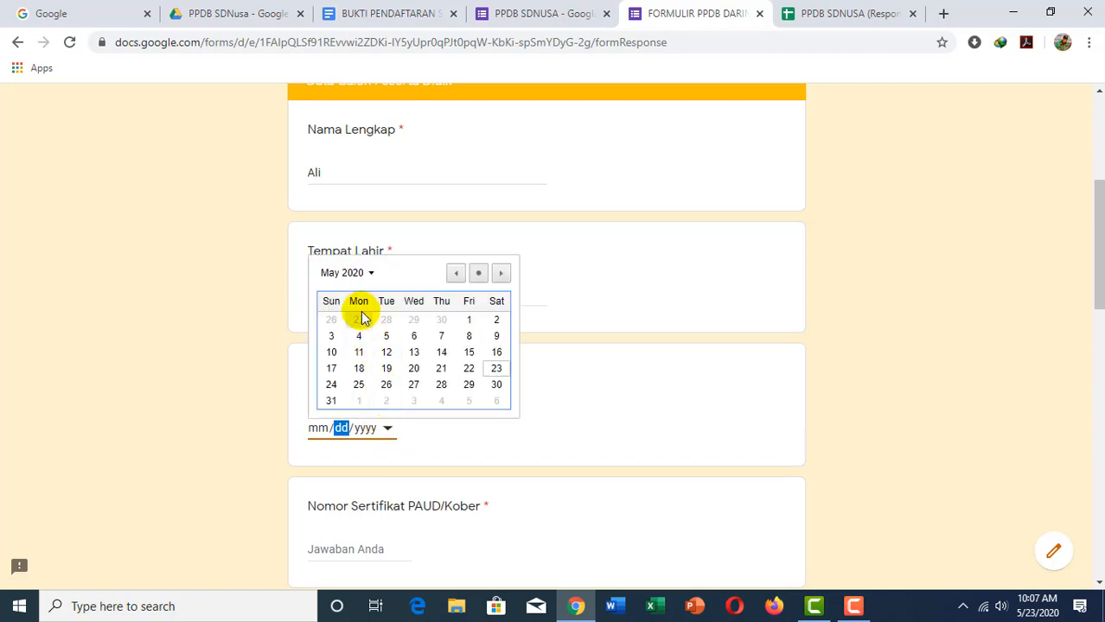
click(371, 273)
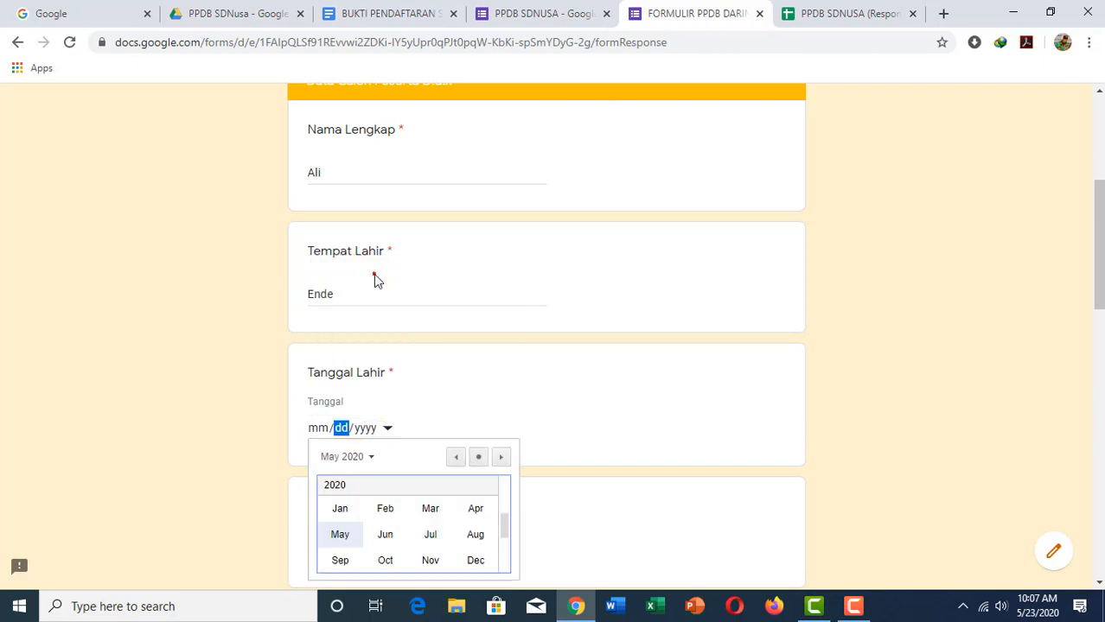
click(387, 429)
click(385, 429)
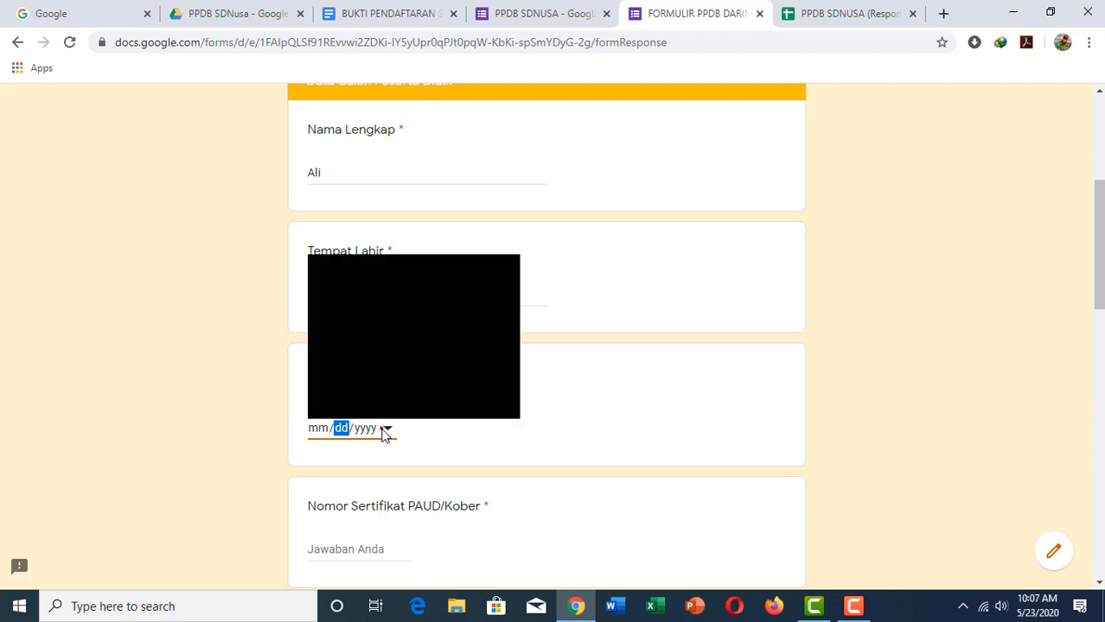
click(338, 280)
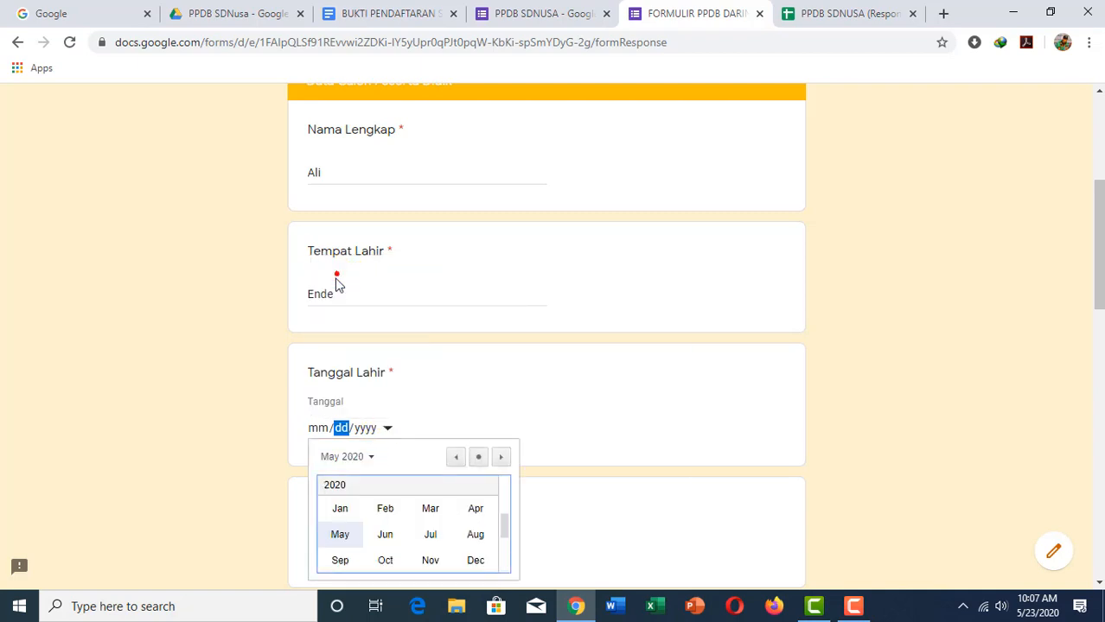
scroll(363, 432, down, 1)
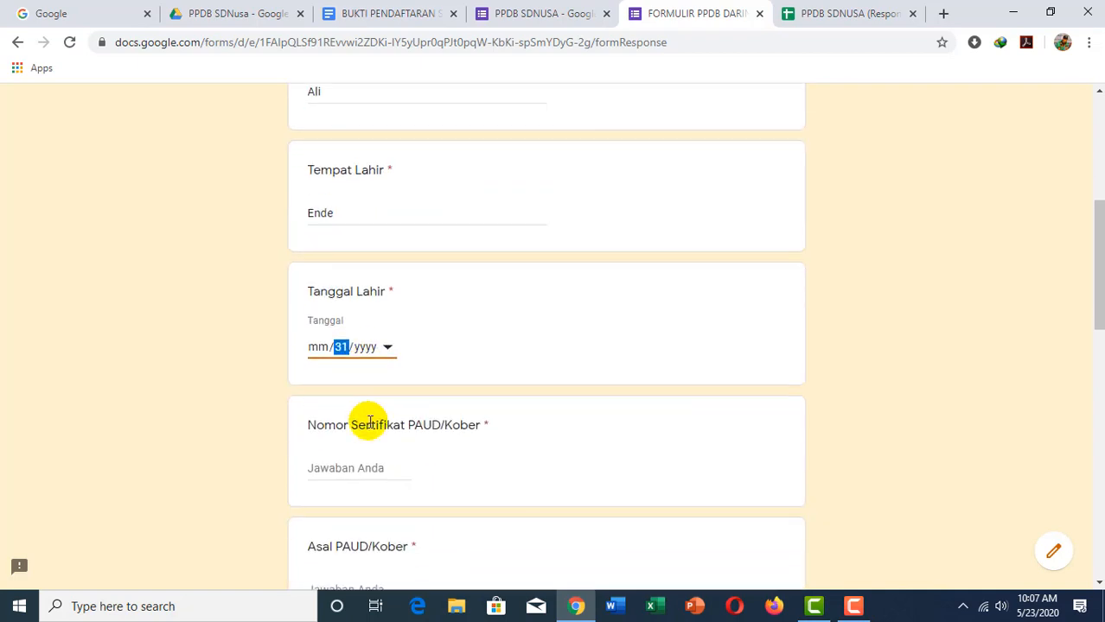
click(361, 352)
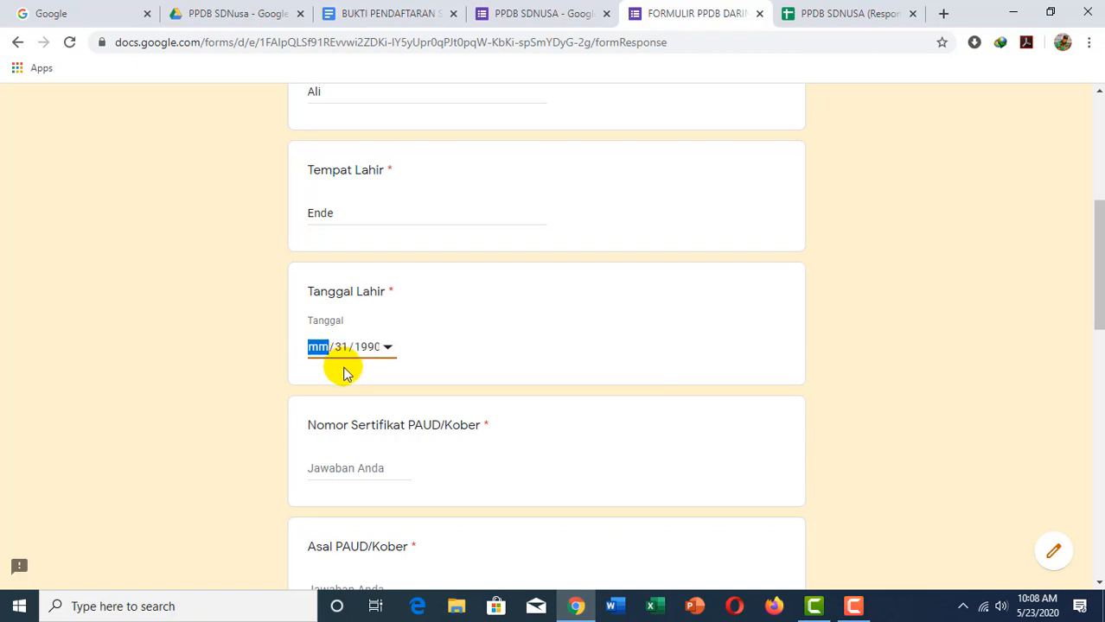
click(343, 348)
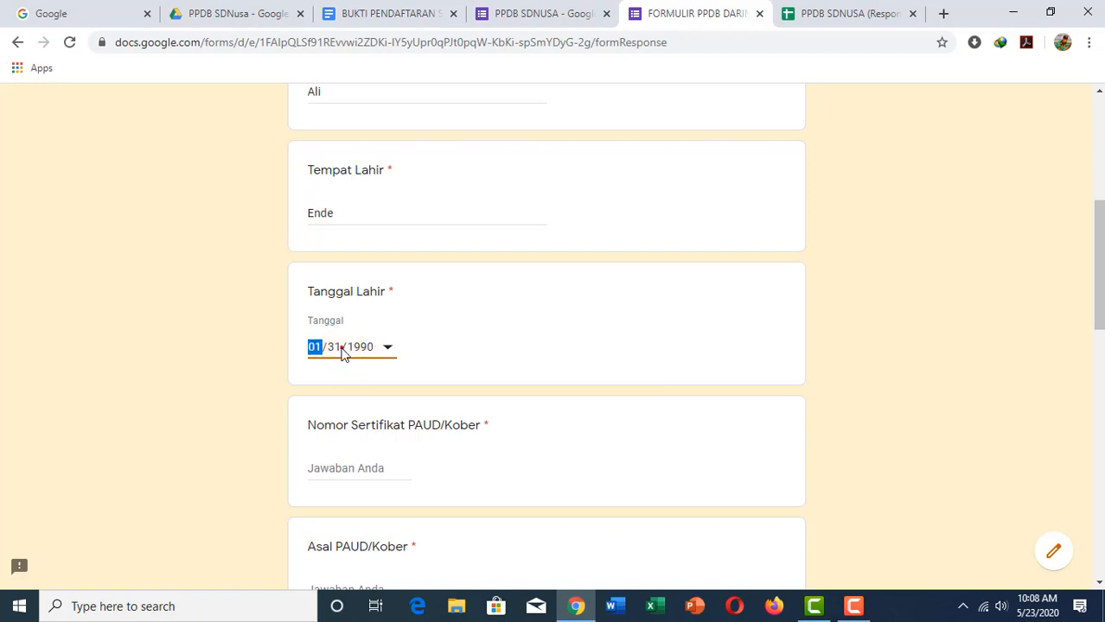
Step: Fill the PAUD/Kober certificate number, Tahun Lulus 1111 and the NIK with test digits
click(358, 467)
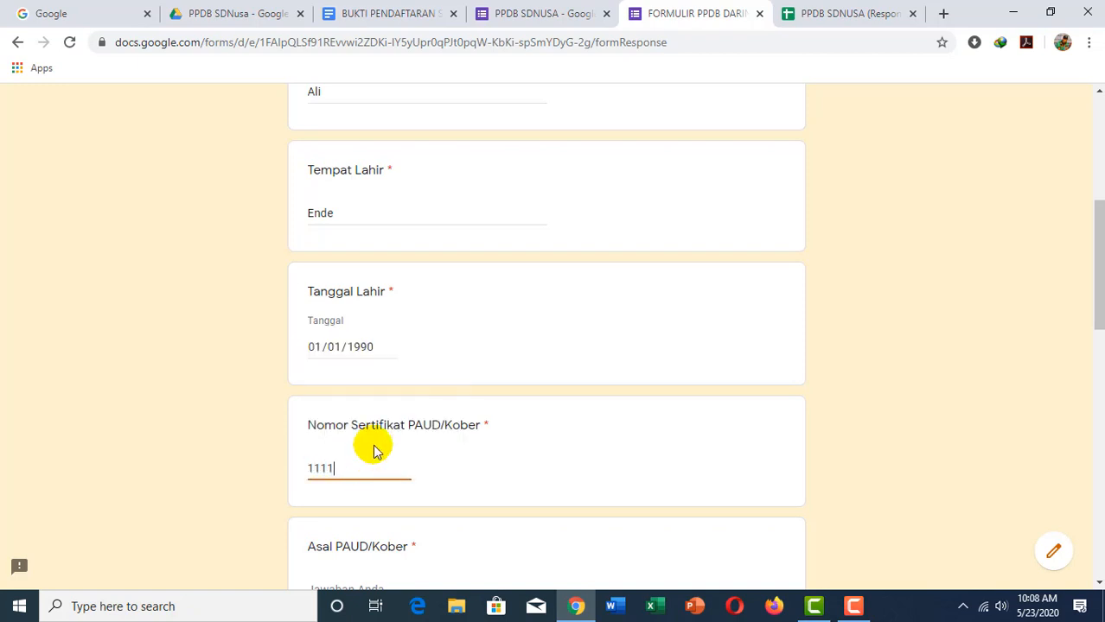
scroll(373, 452, down, 2)
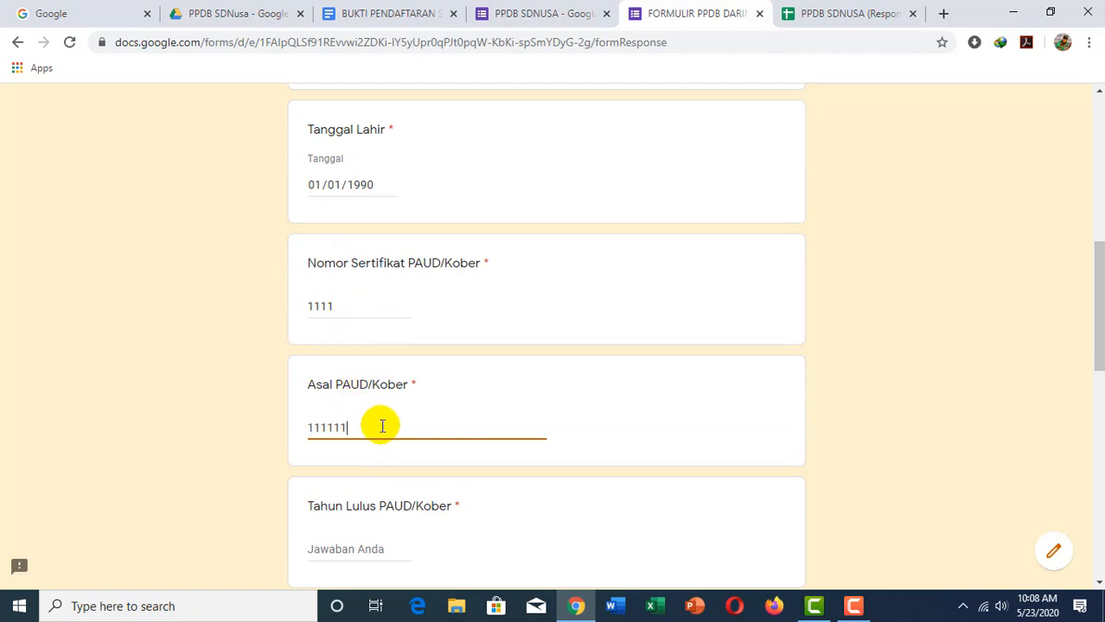
click(344, 304)
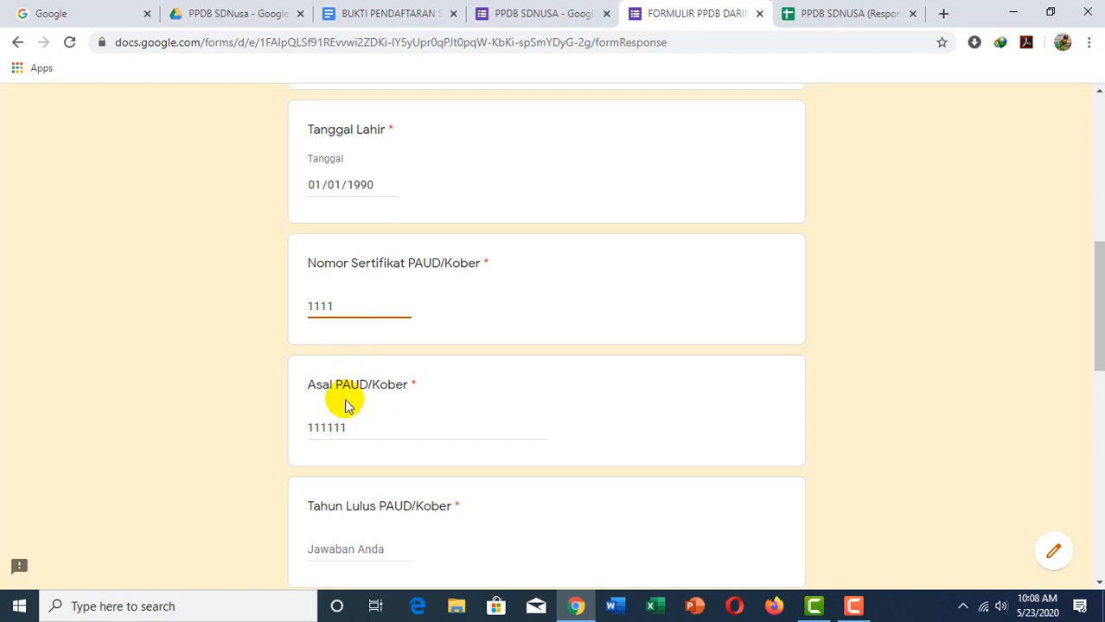
scroll(350, 423, down, 1)
click(341, 468)
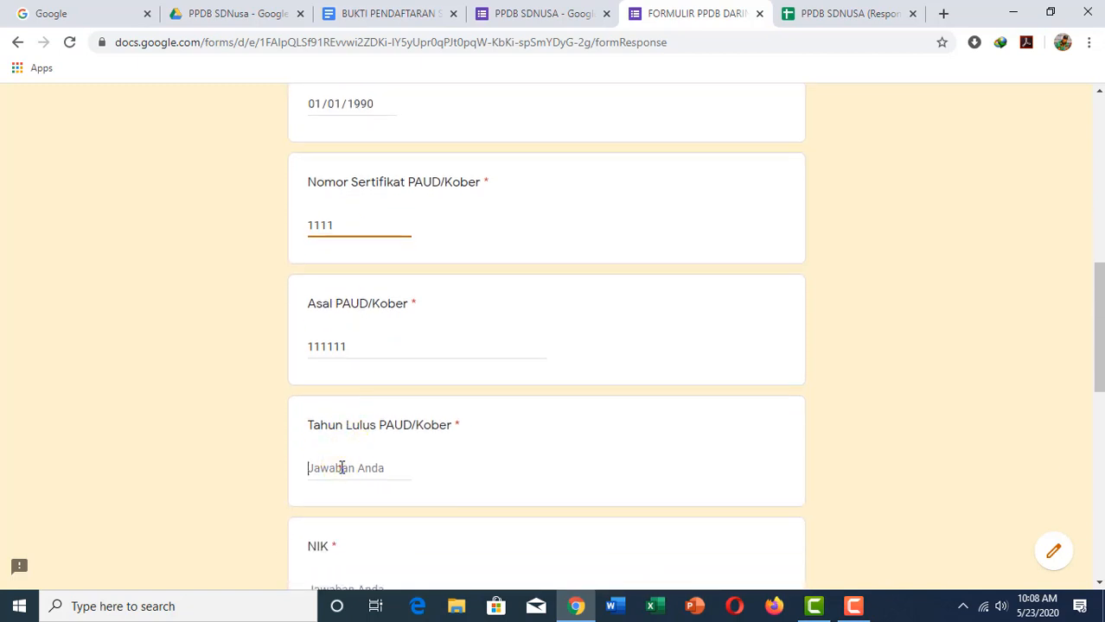
text(1111)
scroll(355, 449, down, 2)
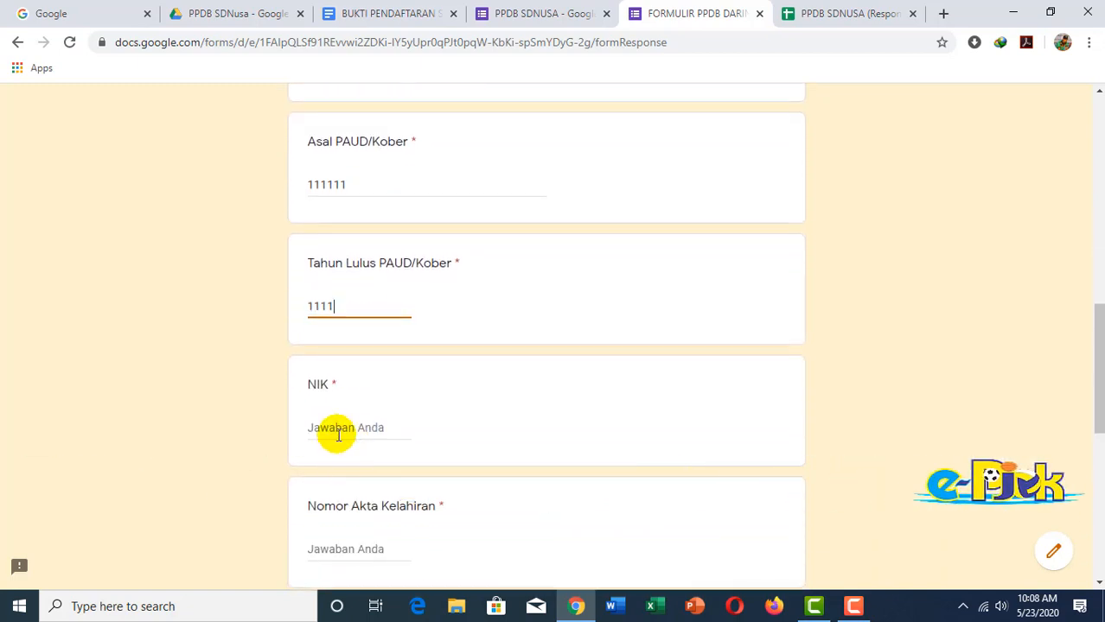
click(338, 433)
text(11111)
Step: Enter 1111 as Nomor Akta Kelahiran, Nomor KIP and Nomor PKH
scroll(341, 449, down, 2)
click(344, 393)
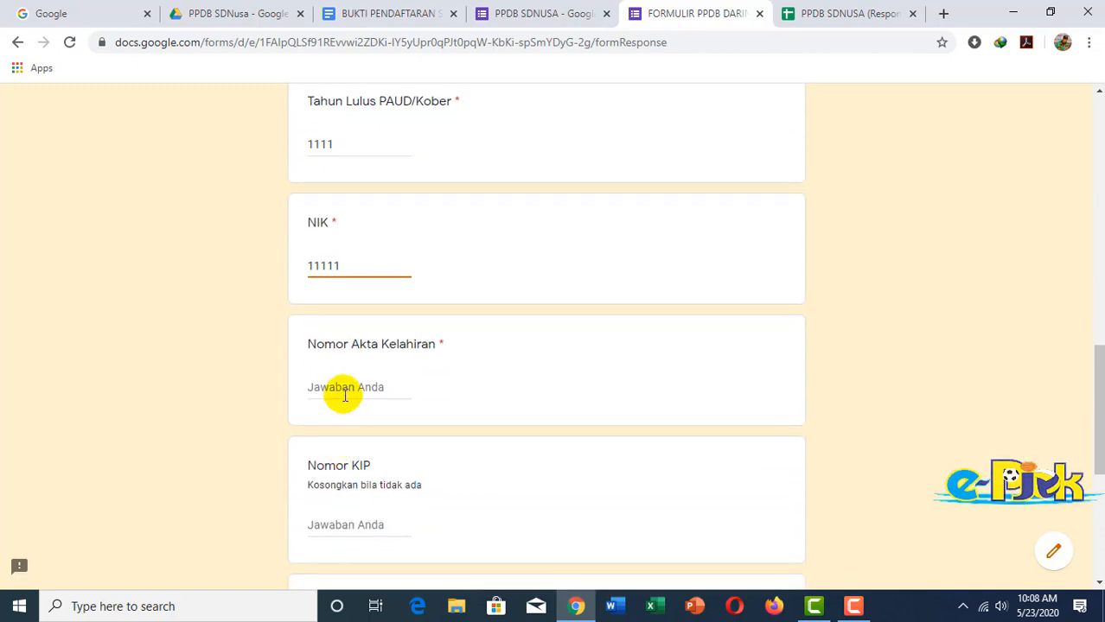
text(1111)
scroll(350, 424, down, 1)
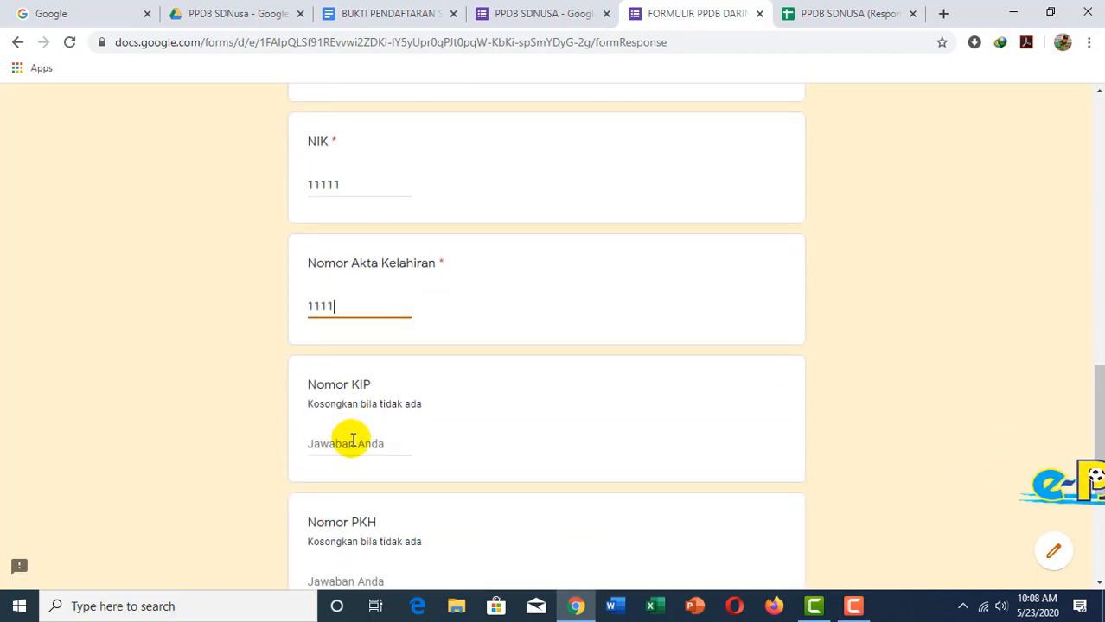
click(353, 444)
text(1111)
scroll(352, 437, down, 2)
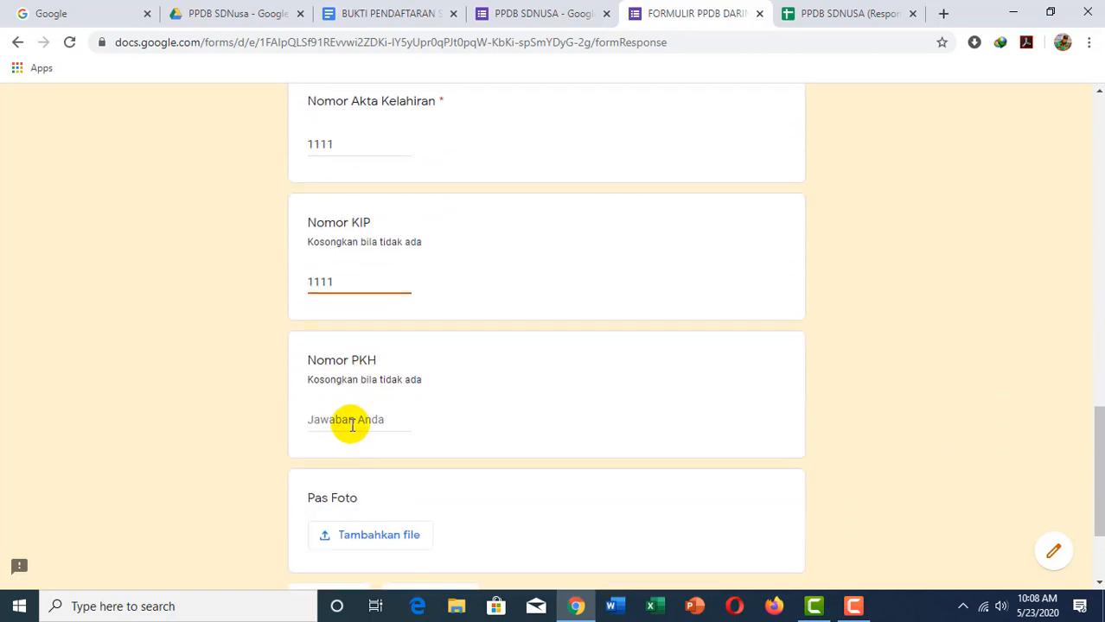
click(352, 421)
text(1111)
scroll(356, 423, down, 2)
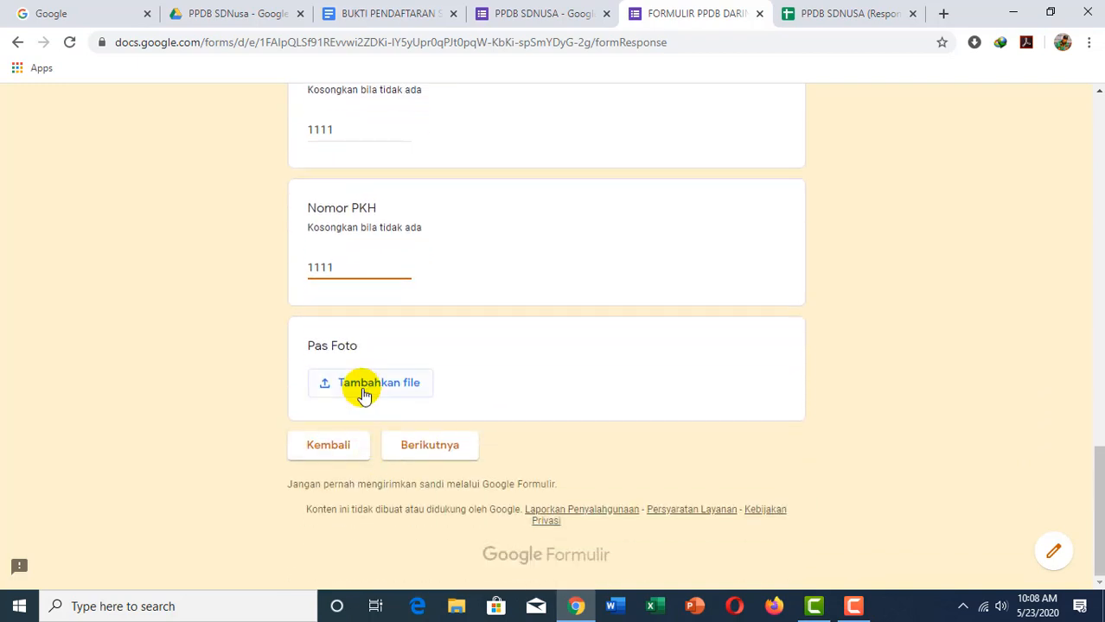
click(363, 386)
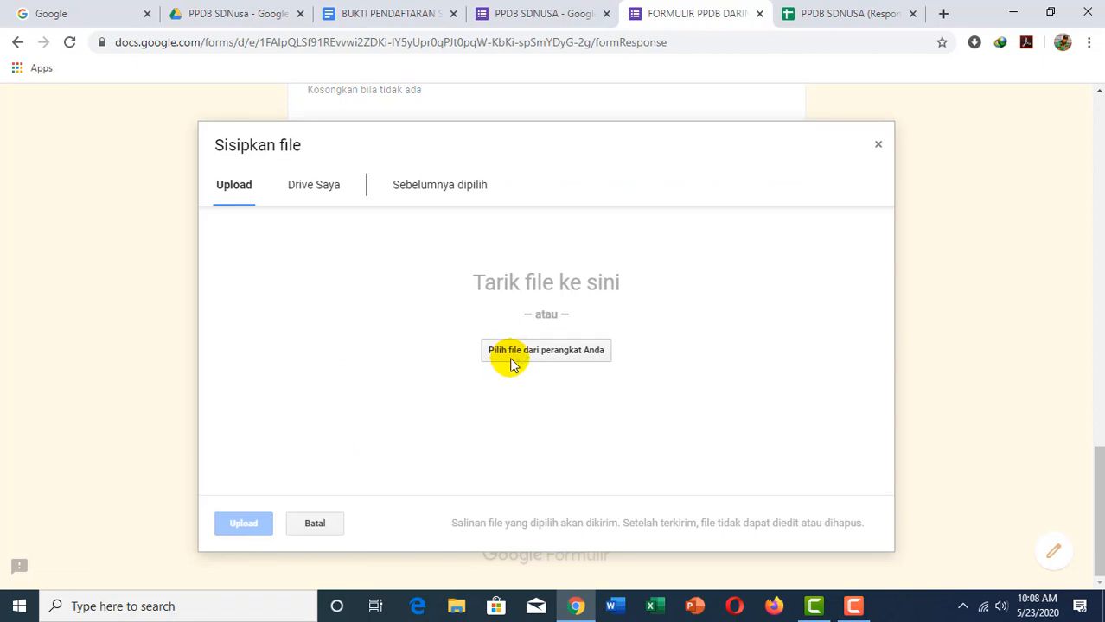
Step: Upload Igen swafoto.jpg from the Pictures folder as the Pas Foto answer
click(537, 342)
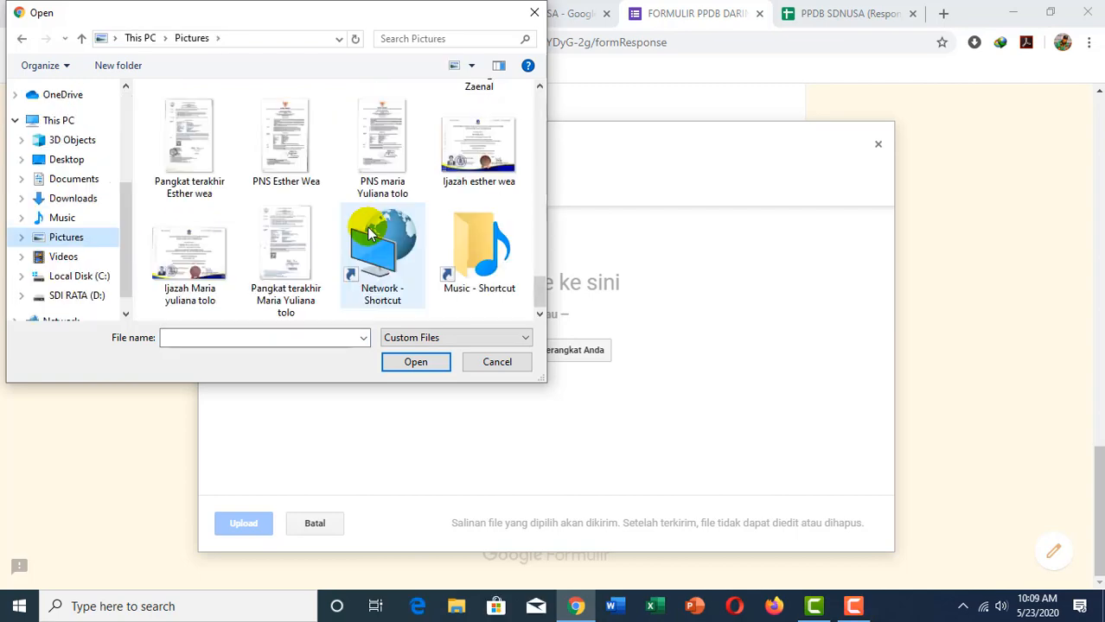
scroll(369, 230, up, 5)
scroll(369, 230, up, 3)
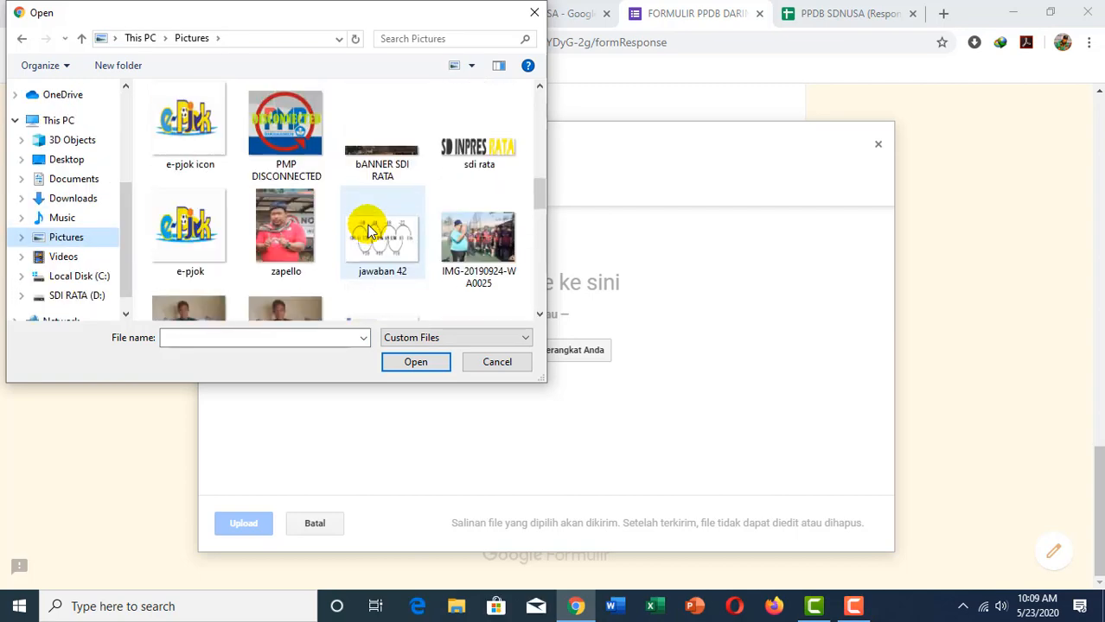
scroll(389, 231, up, 3)
scroll(398, 230, down, 3)
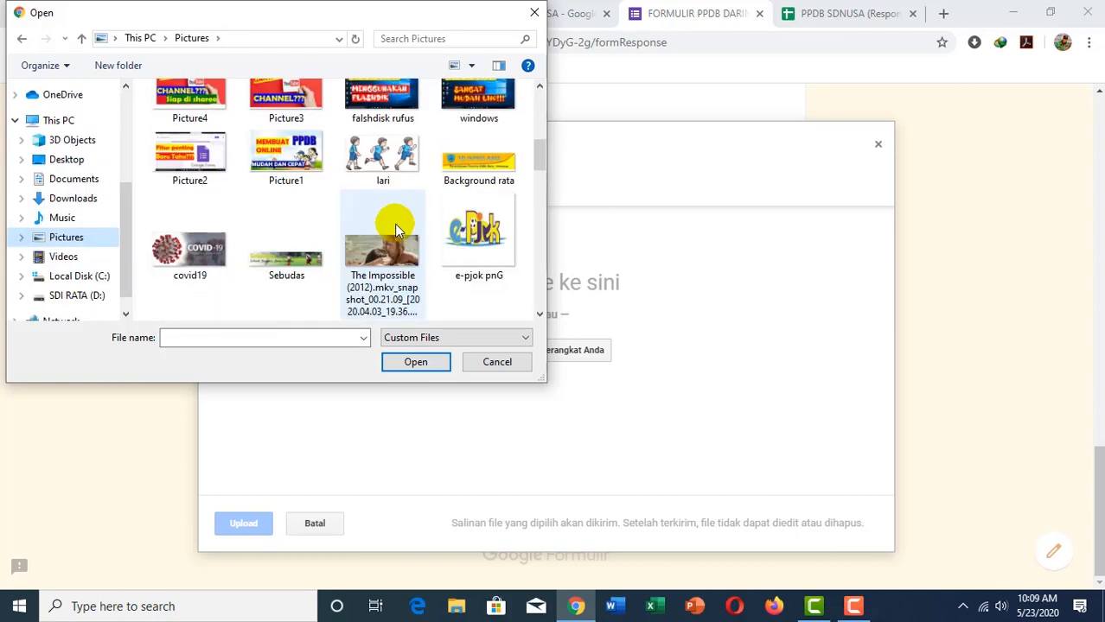
scroll(432, 212, up, 3)
scroll(397, 212, down, 10)
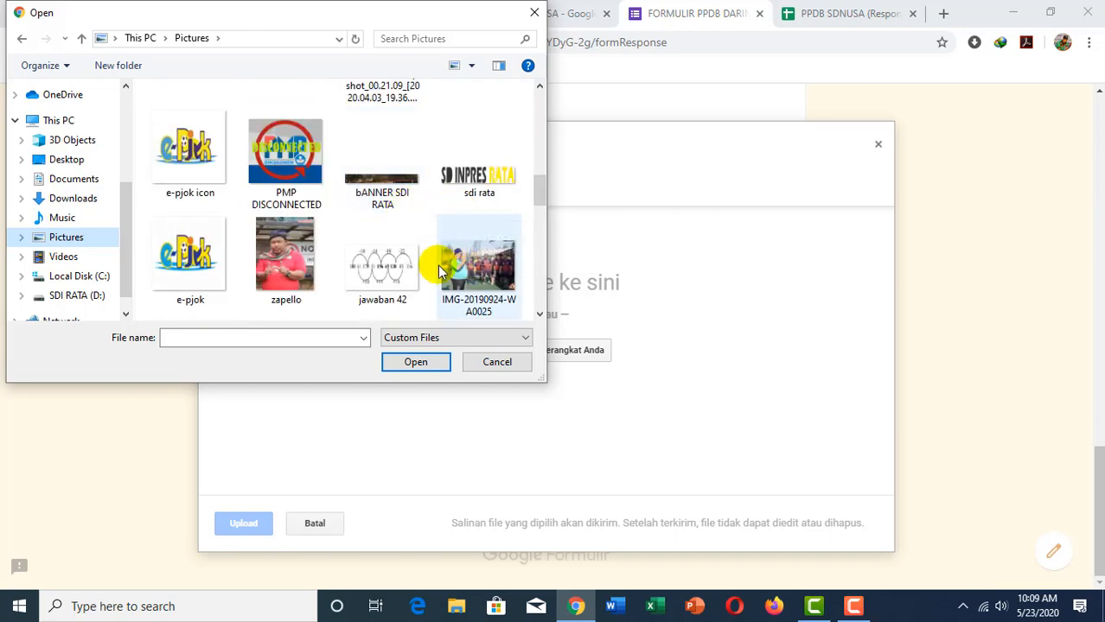
scroll(305, 249, down, 2)
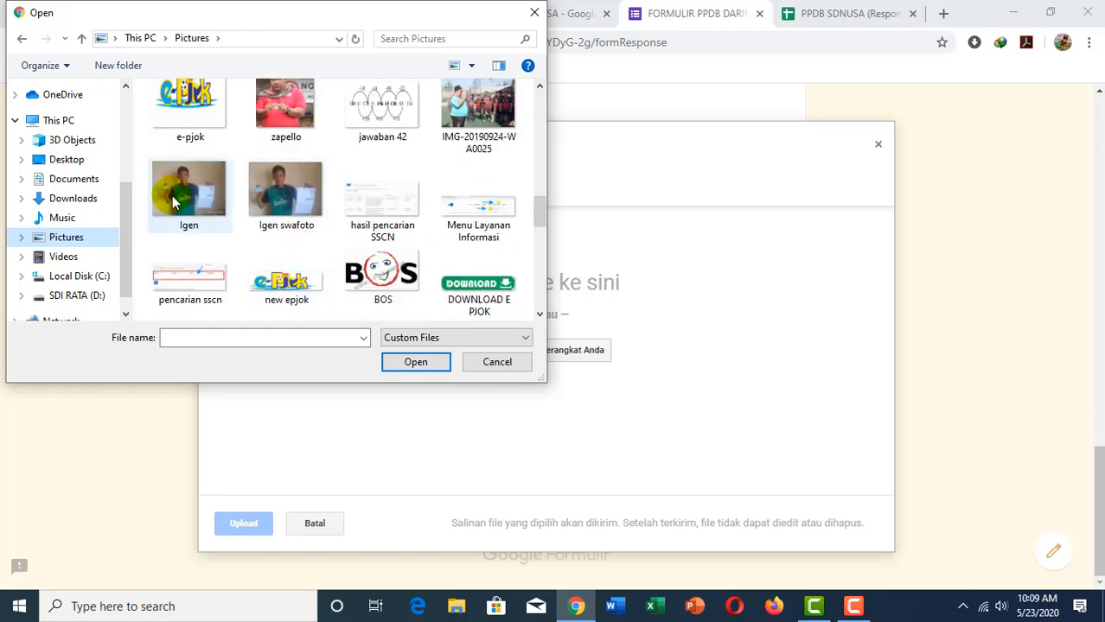
click(281, 200)
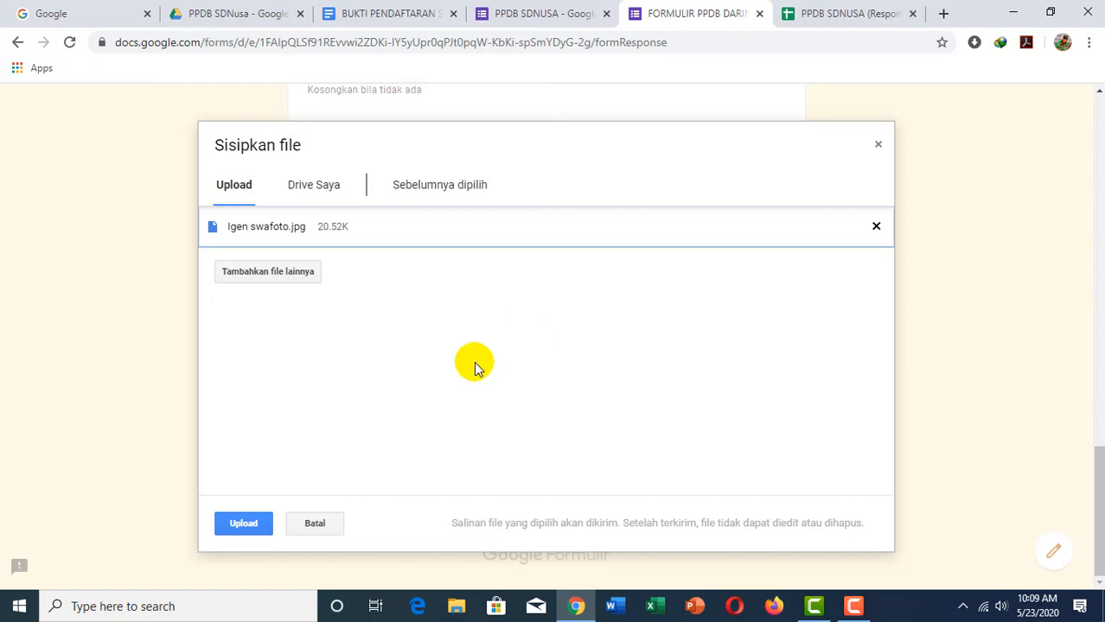
click(246, 525)
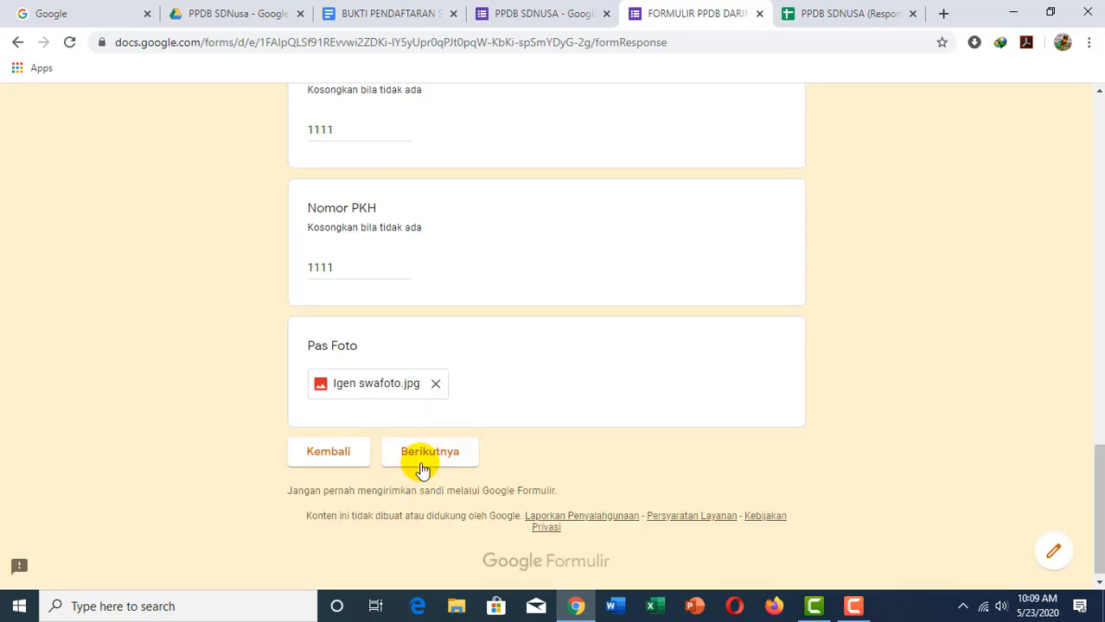
Step: Move to the parent section and enter test digits as the father's NIK
click(430, 456)
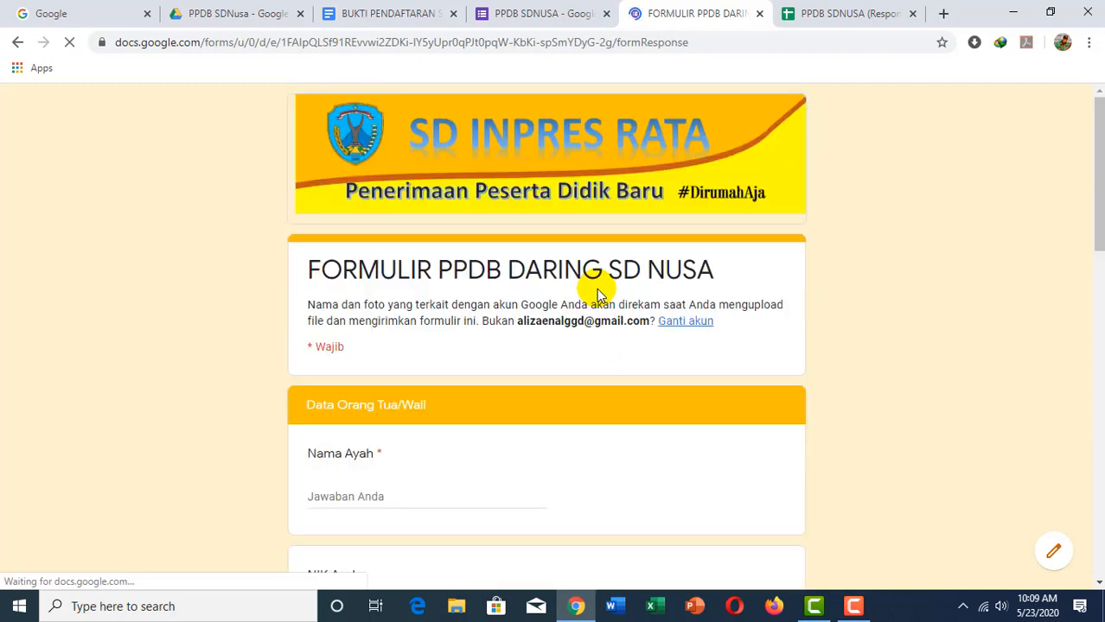
scroll(395, 415, down, 1)
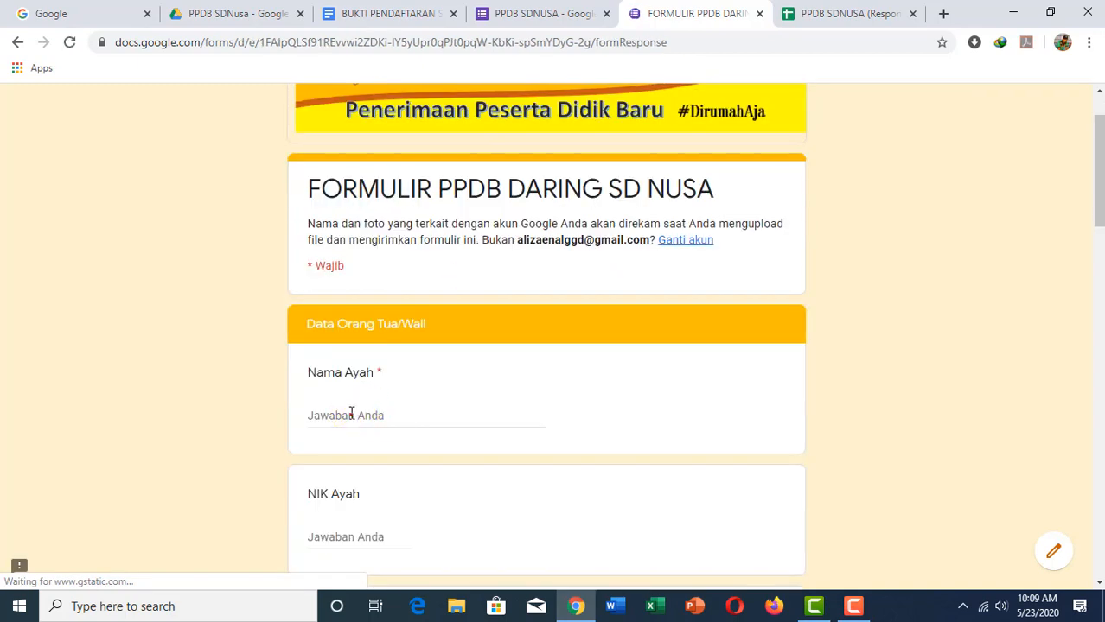
scroll(360, 386, down, 1)
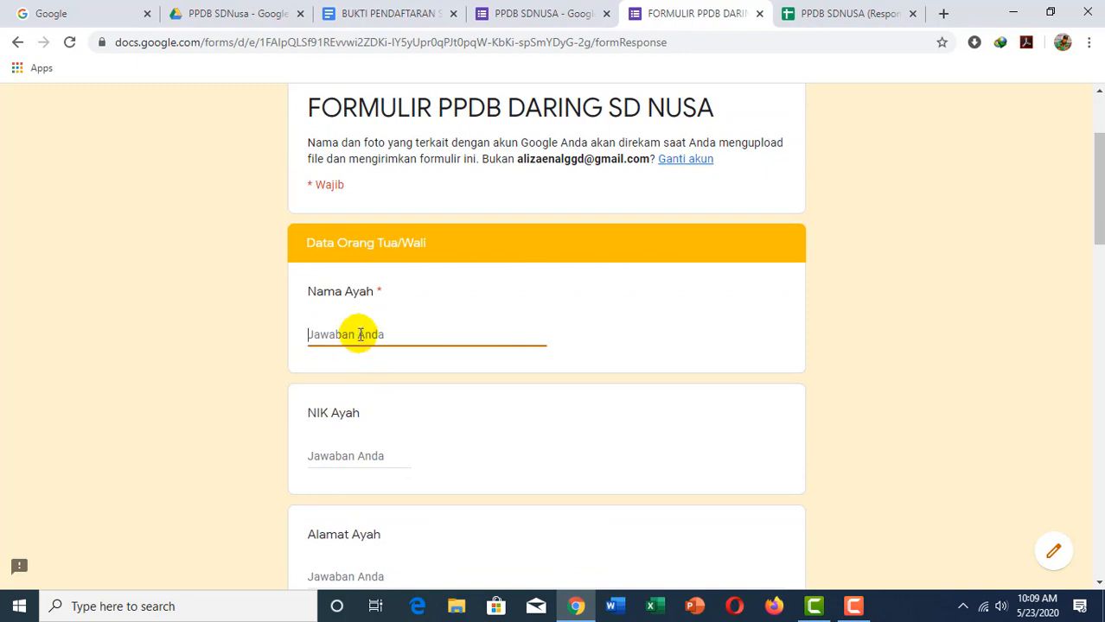
click(377, 453)
text(111)
scroll(379, 453, down, 1)
scroll(380, 453, down, 1)
Step: Fill the father's address, Petani/Pekebun job, a test phone number and income under Rp500.000,00
click(350, 415)
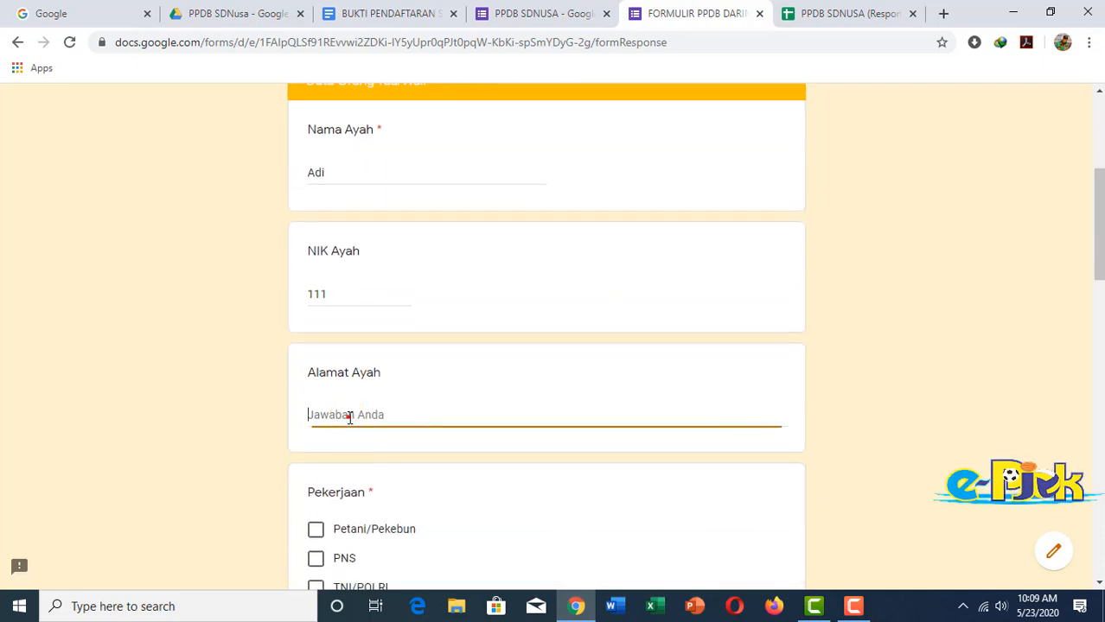
text(Jl. Merdeka)
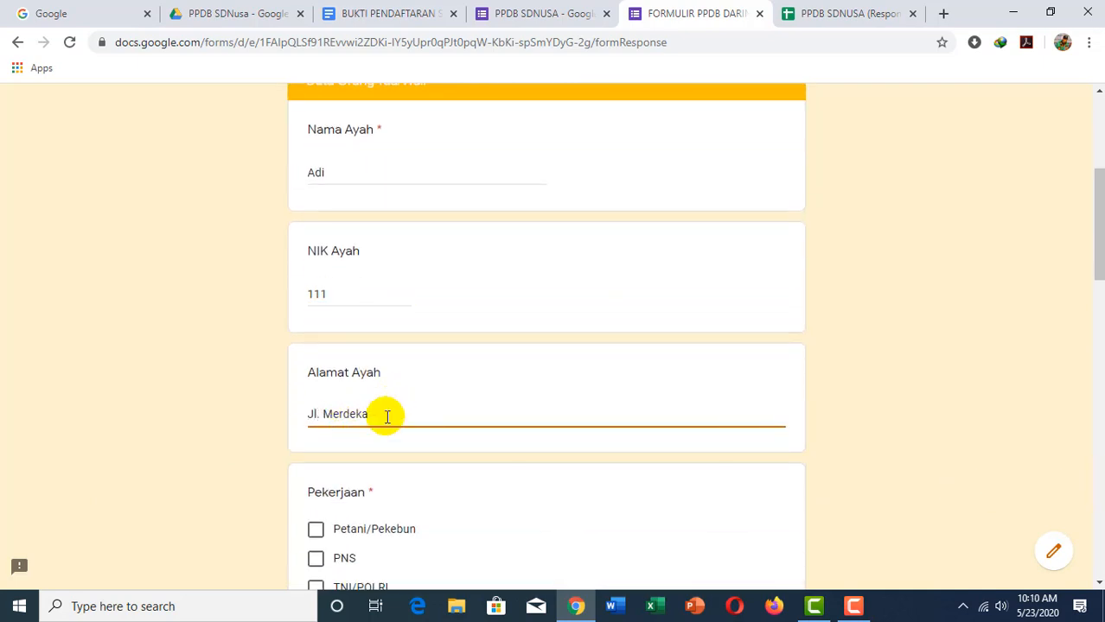
scroll(387, 414, down, 2)
click(317, 369)
scroll(337, 384, down, 2)
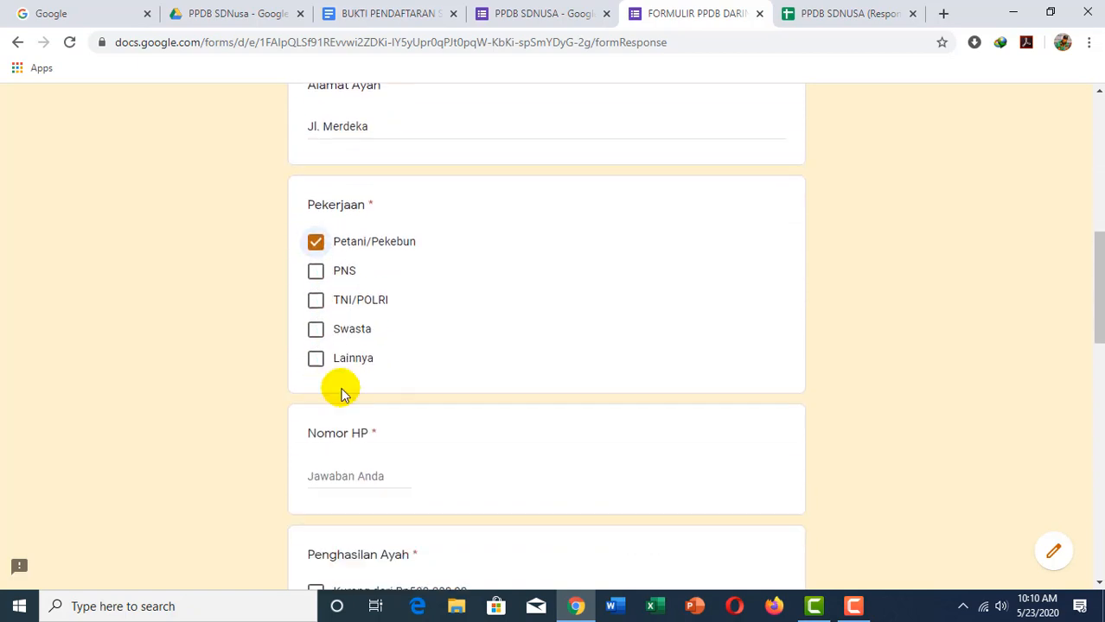
click(341, 448)
text(1111)
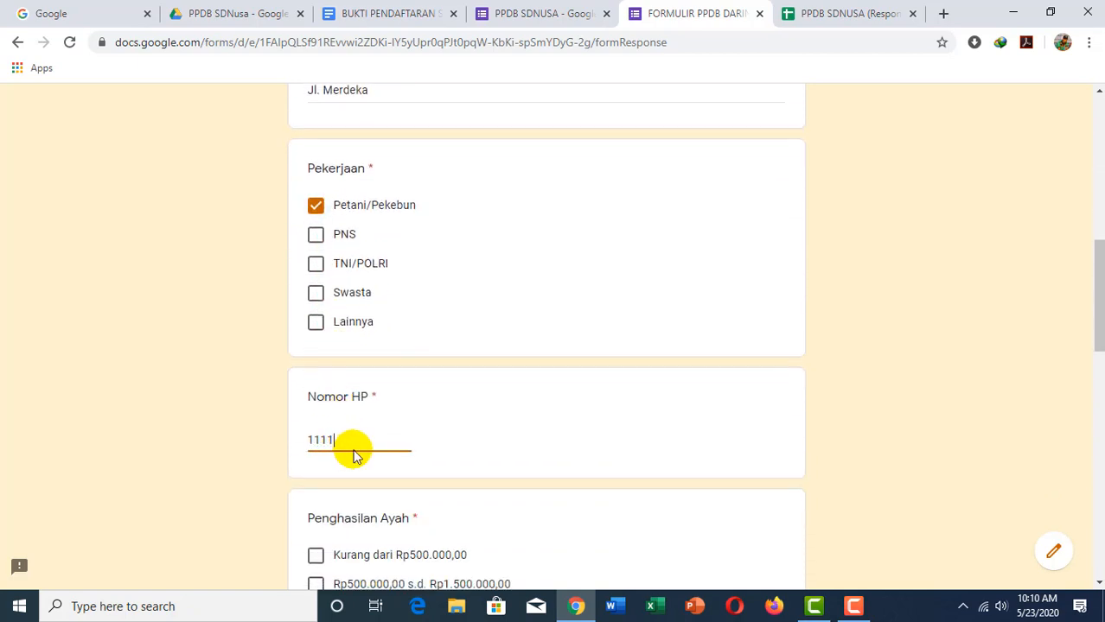
scroll(354, 452, down, 1)
click(315, 472)
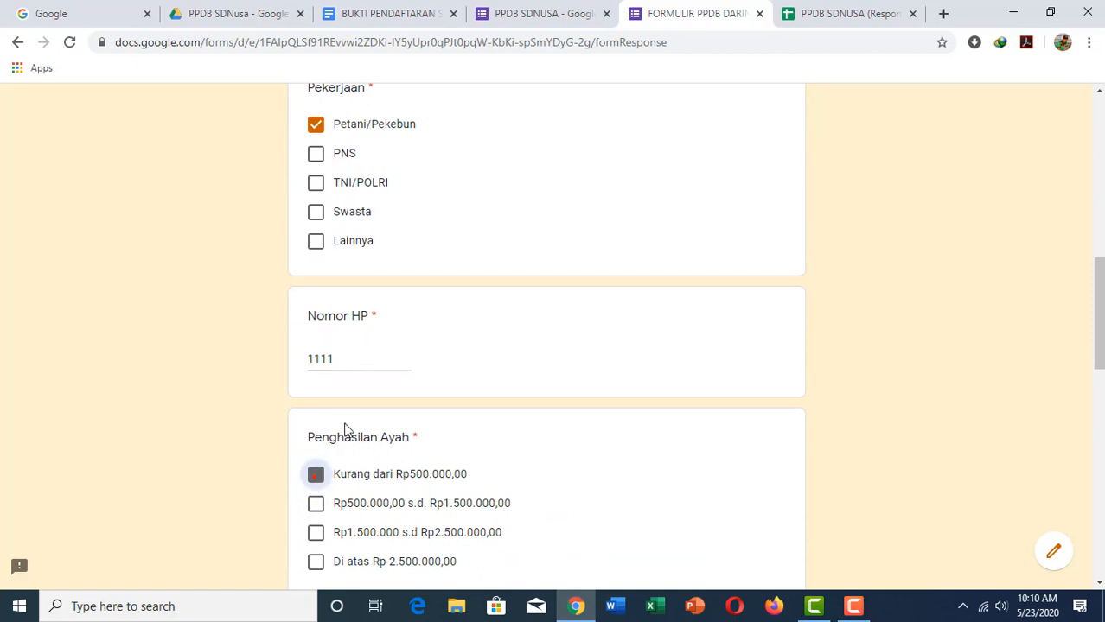
scroll(345, 432, down, 1)
scroll(355, 396, down, 2)
Step: Enter the mother's name, test NIK, address, Petani/Pekebun job and income under Rp500.000,00, then continue
click(329, 439)
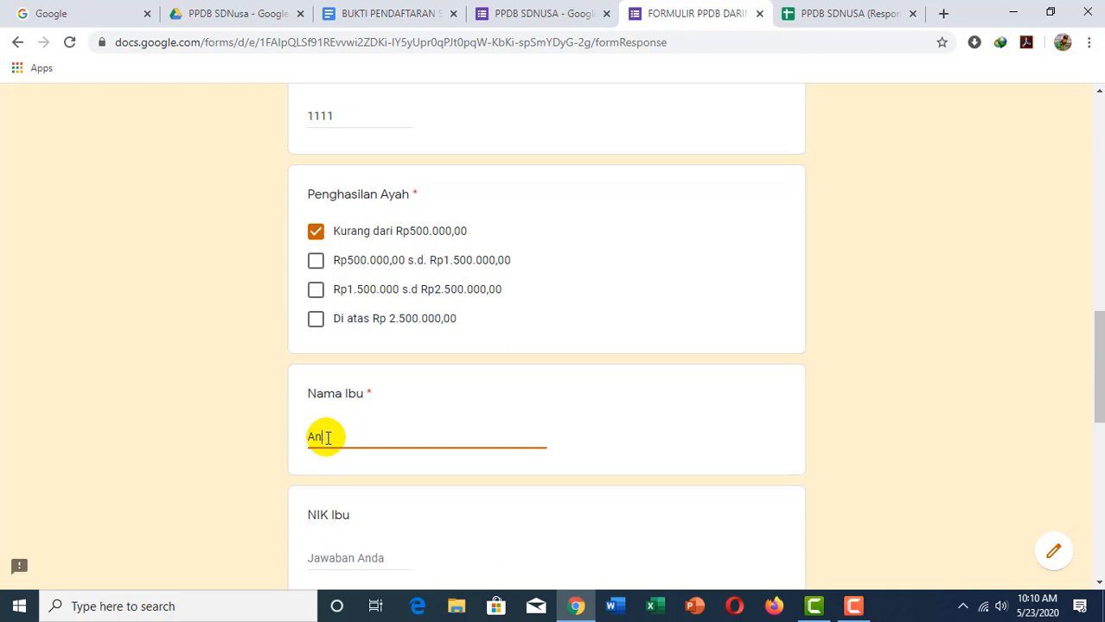
text(Ani)
scroll(345, 479, down, 2)
click(350, 396)
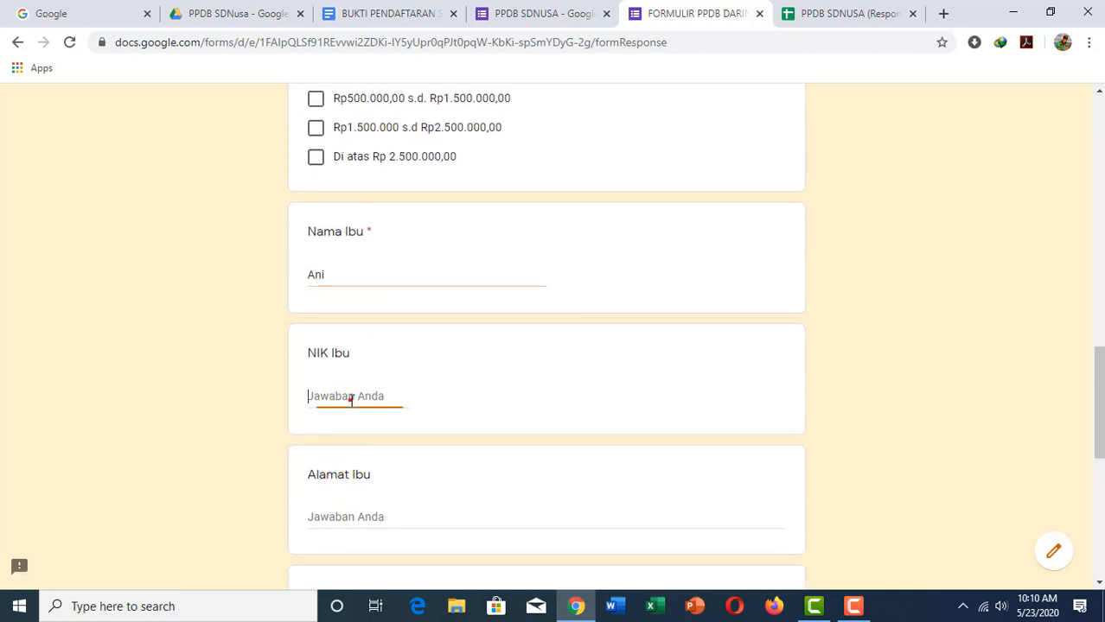
text(1111)
click(318, 513)
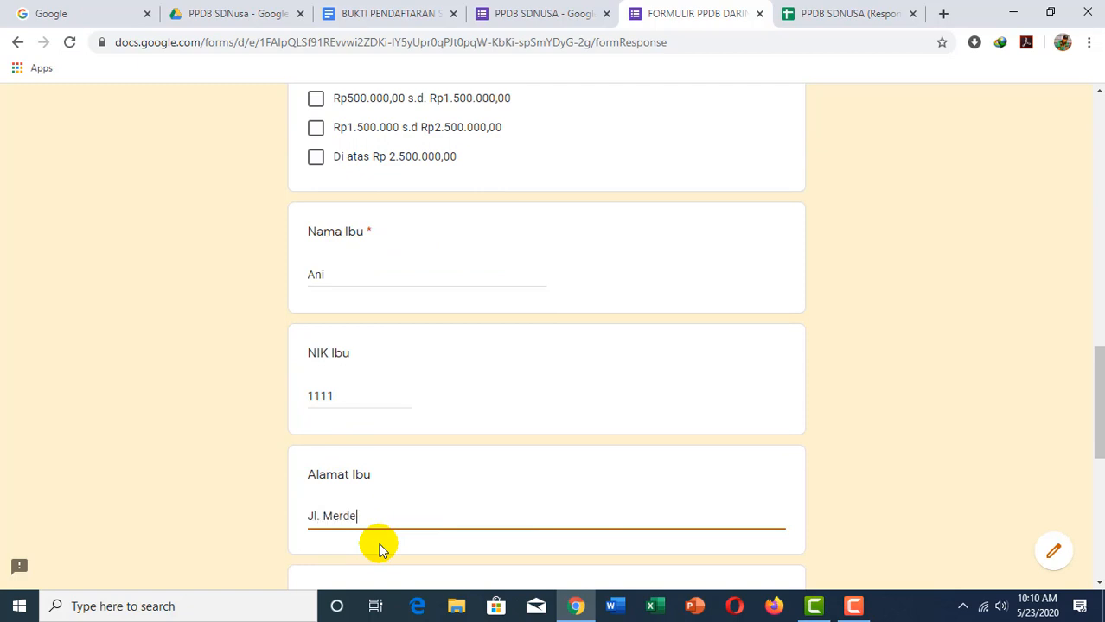
scroll(496, 461, down, 2)
click(316, 467)
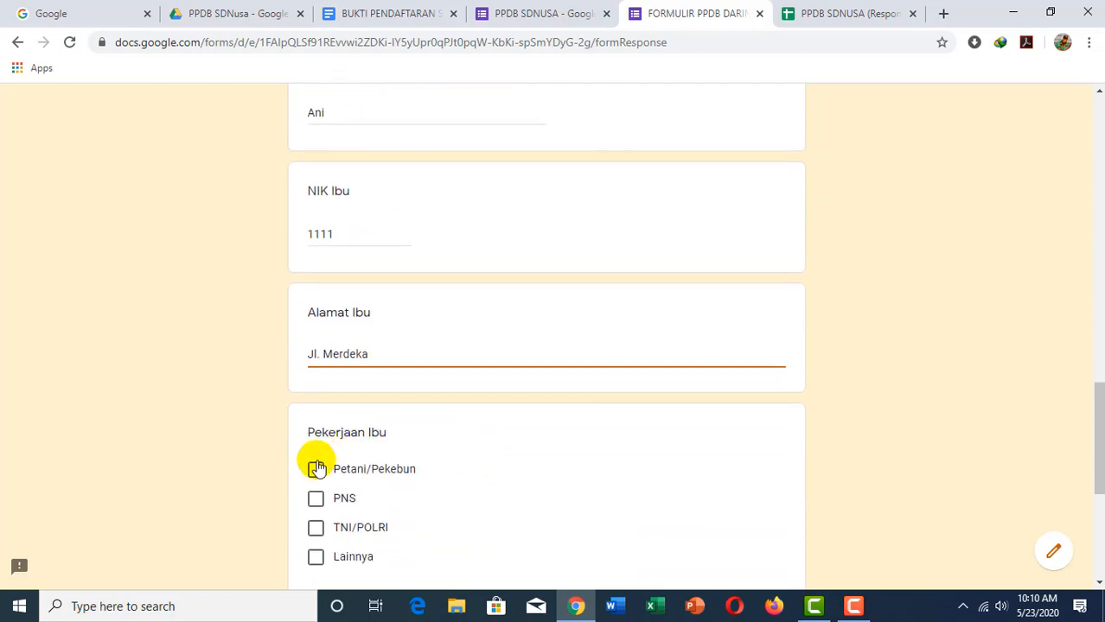
scroll(390, 419, down, 3)
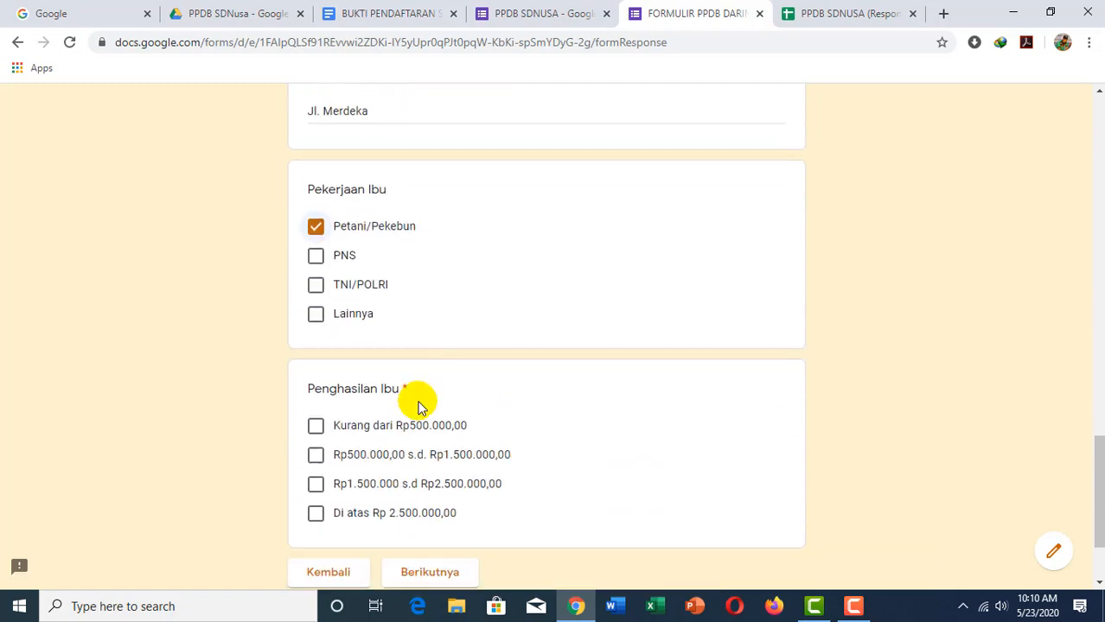
click(316, 427)
scroll(437, 440, down, 1)
scroll(437, 439, down, 1)
click(433, 452)
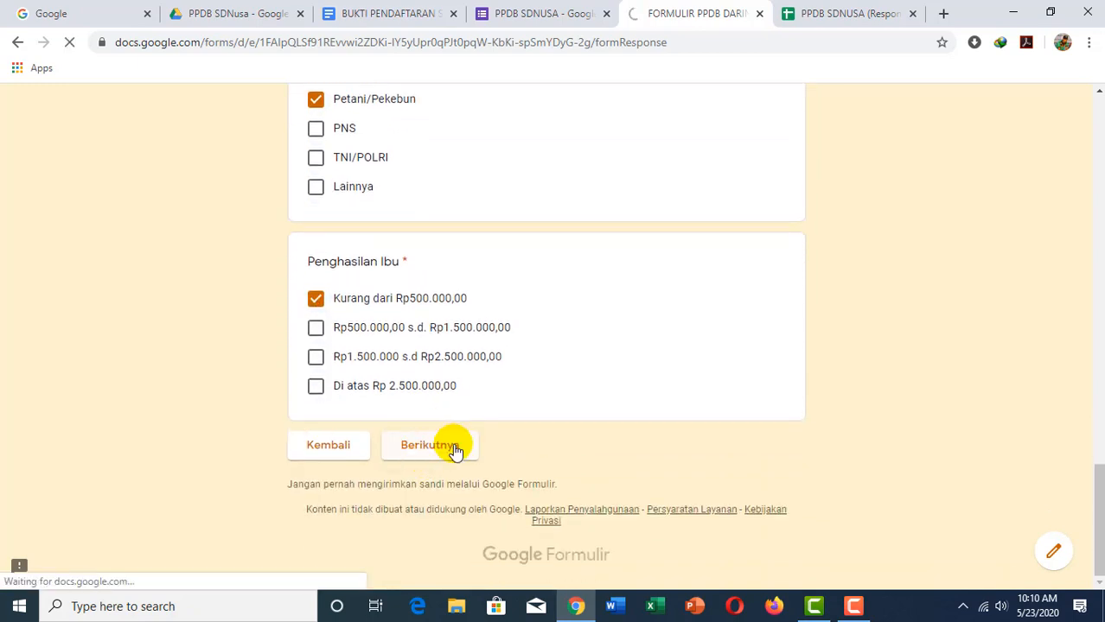
Step: Choose route Zonasi, kelurahan Mbay and dusun Tonggurambang on successive form pages
scroll(443, 426, down, 2)
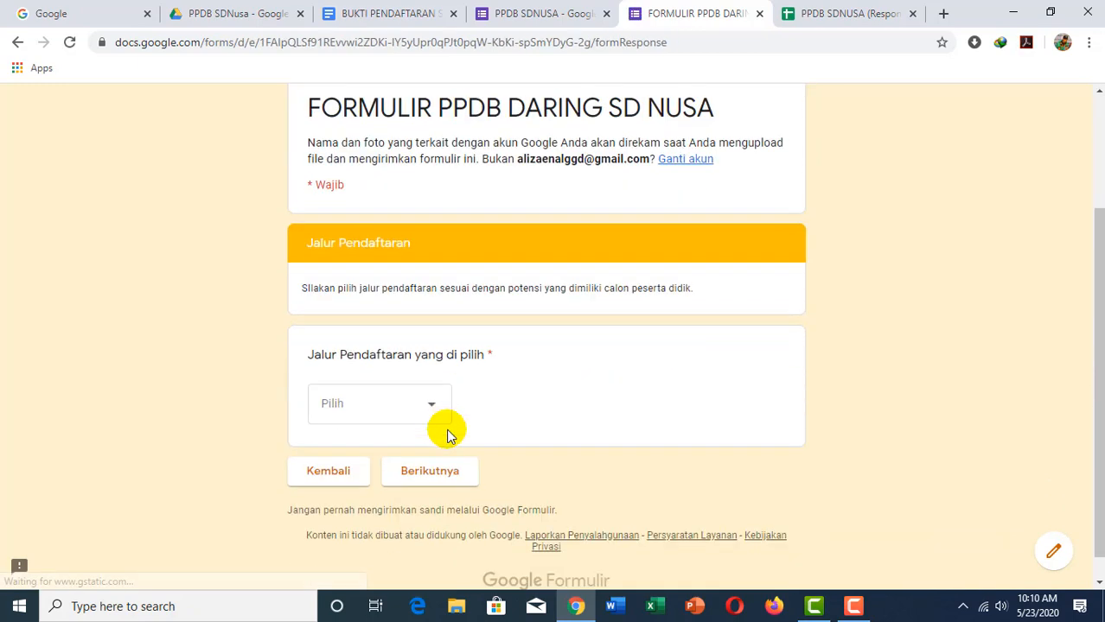
click(430, 404)
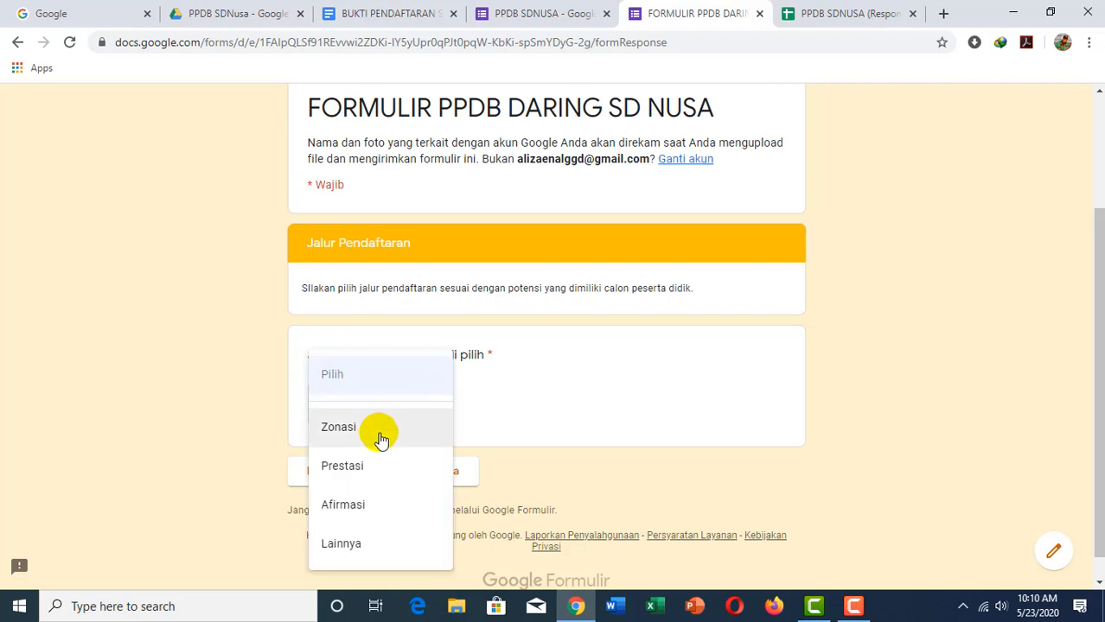
click(348, 439)
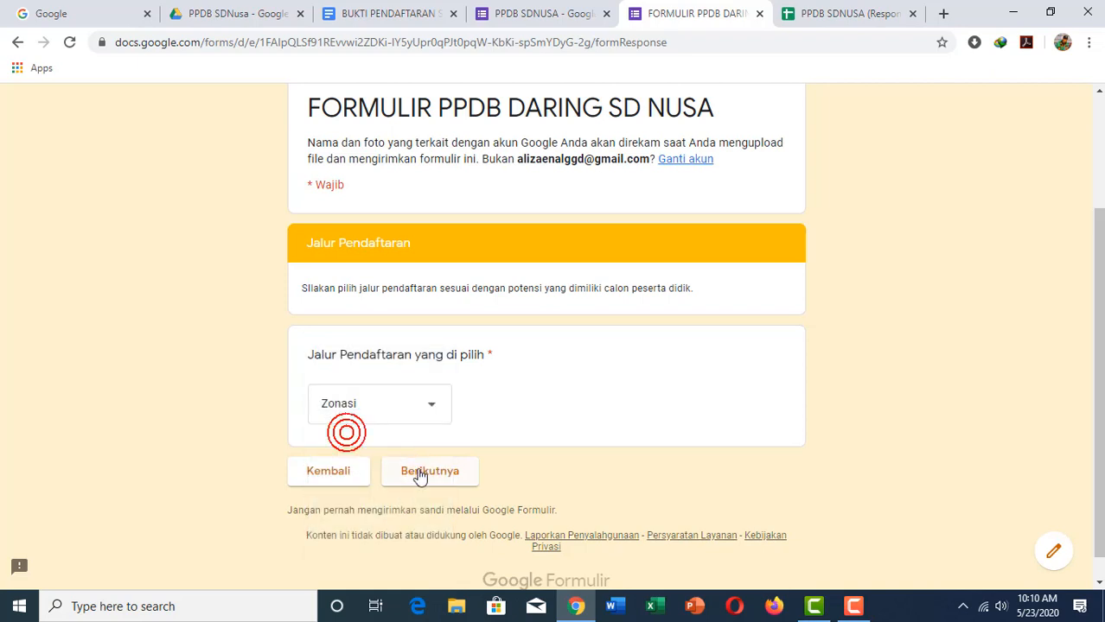
click(421, 475)
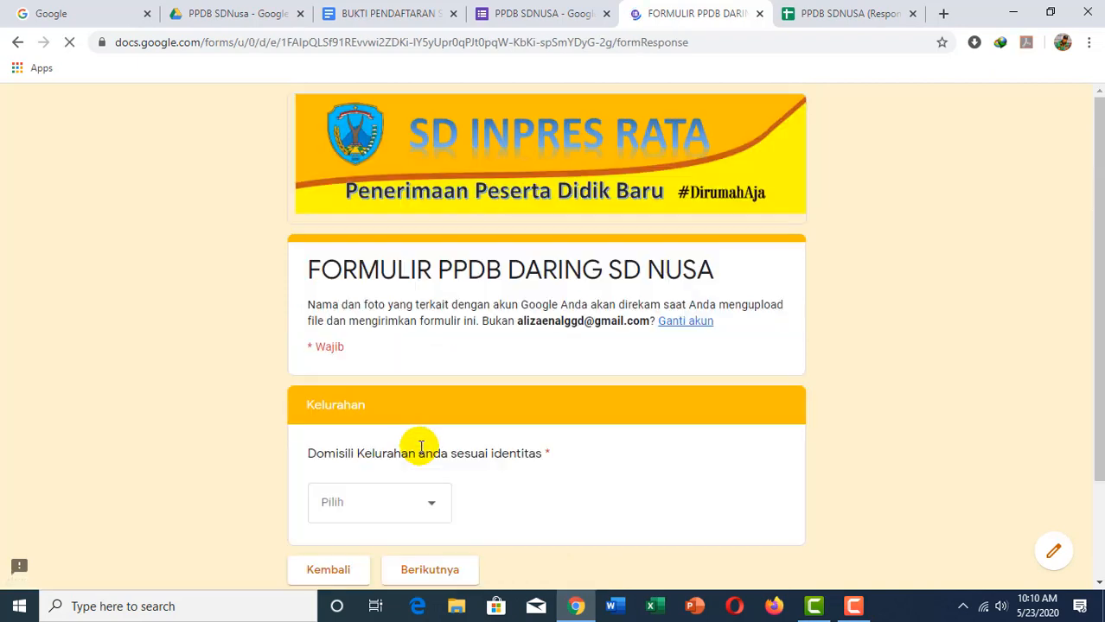
scroll(413, 415, down, 2)
click(419, 393)
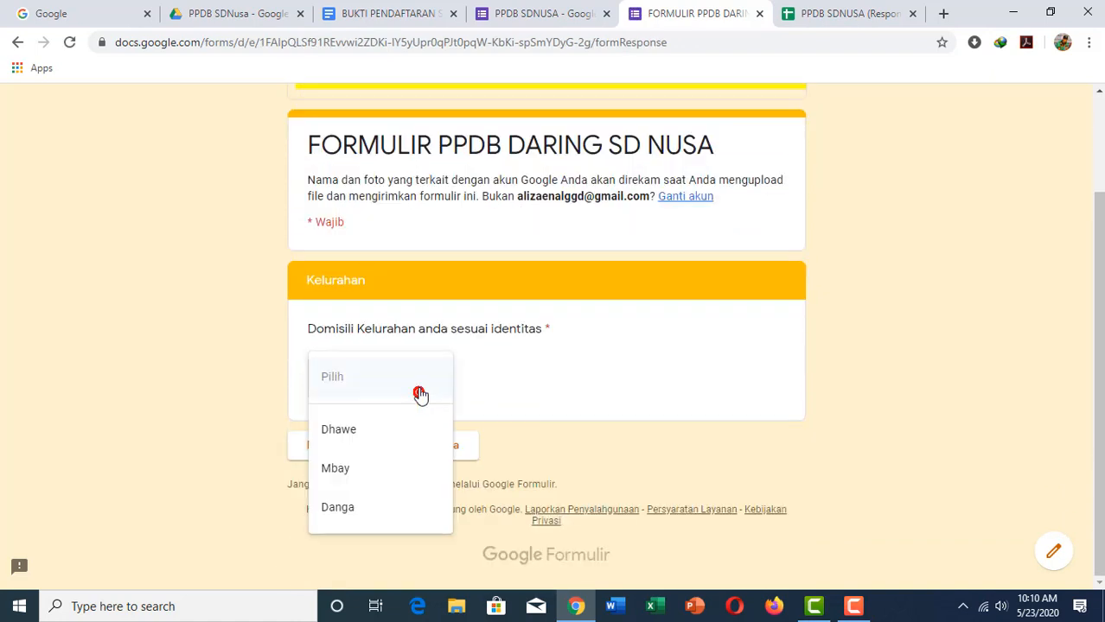
click(350, 471)
click(431, 444)
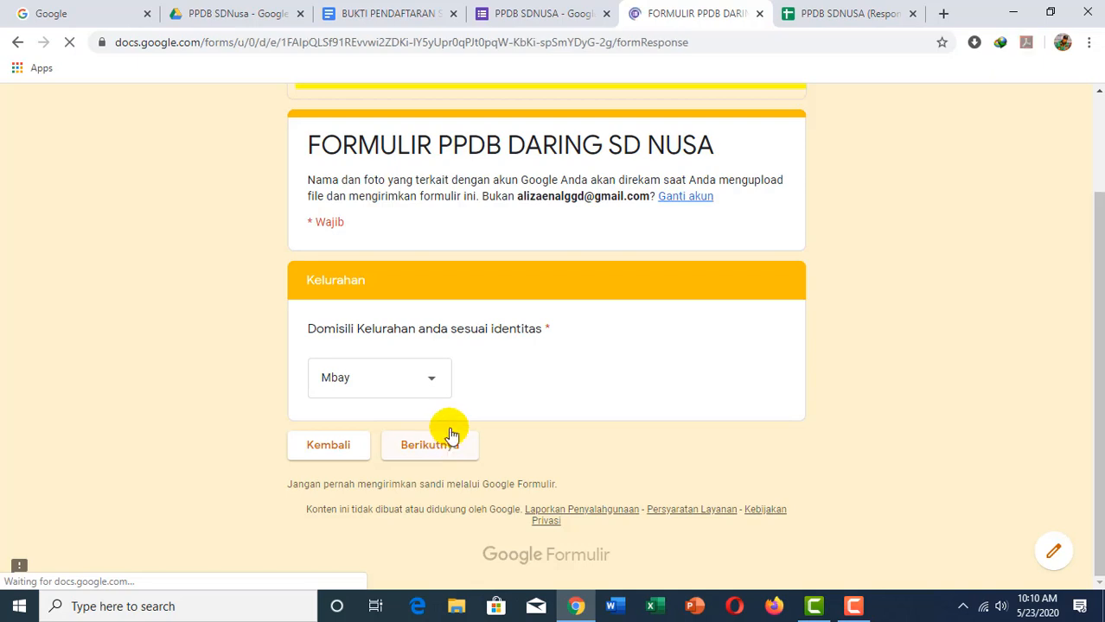
scroll(438, 439, down, 1)
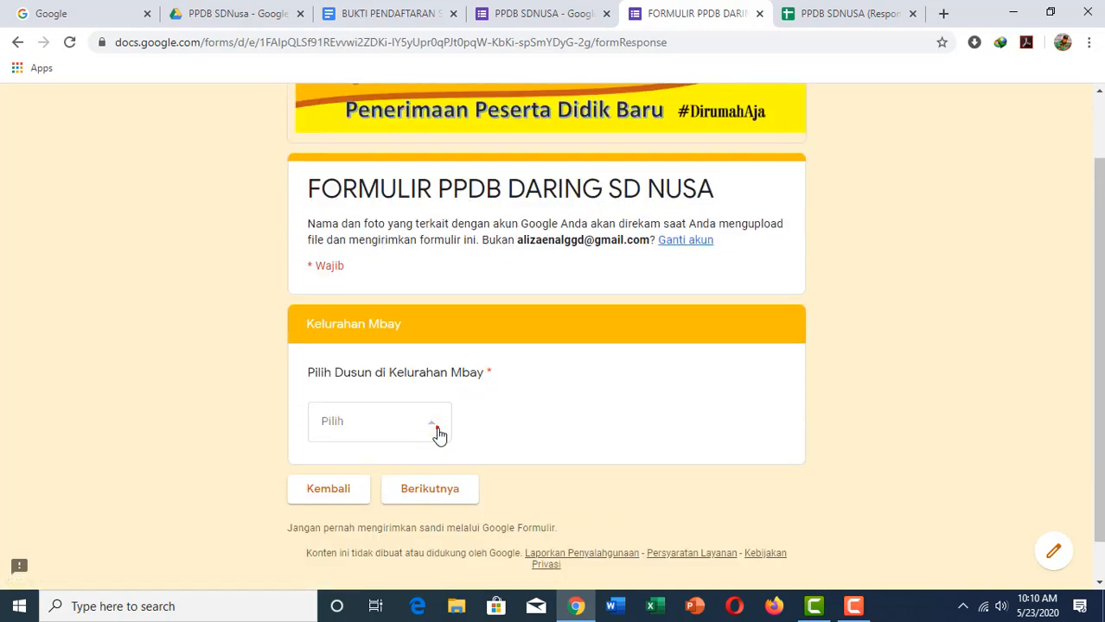
click(436, 431)
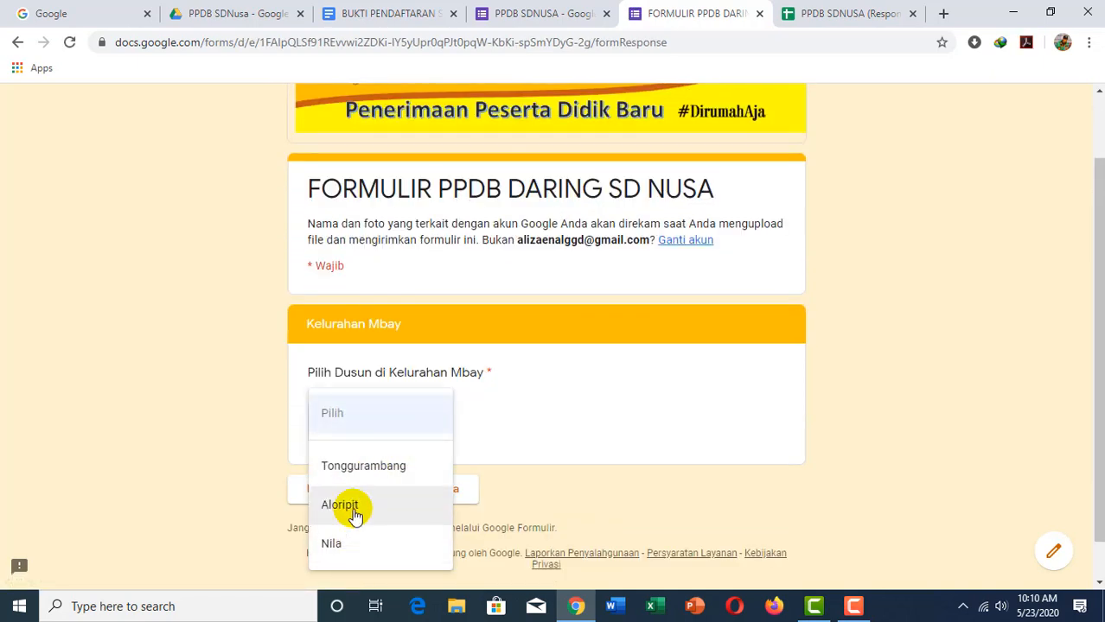
click(370, 465)
click(437, 486)
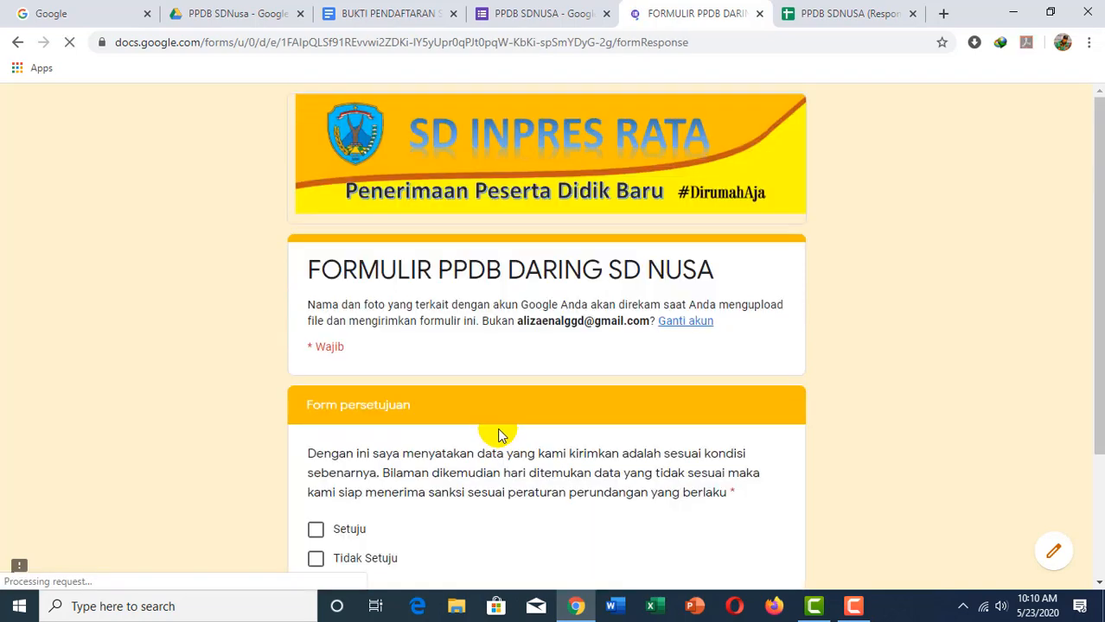
Step: Submit the registration with consent and return to the PPDB SDNUSA form editor
scroll(499, 434, down, 2)
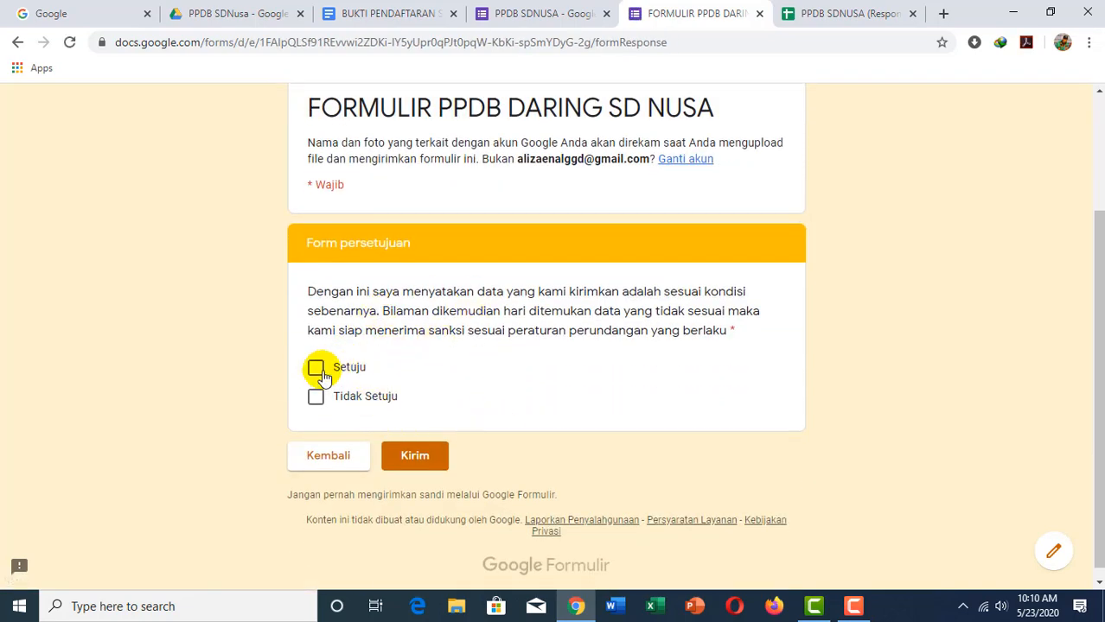
click(418, 456)
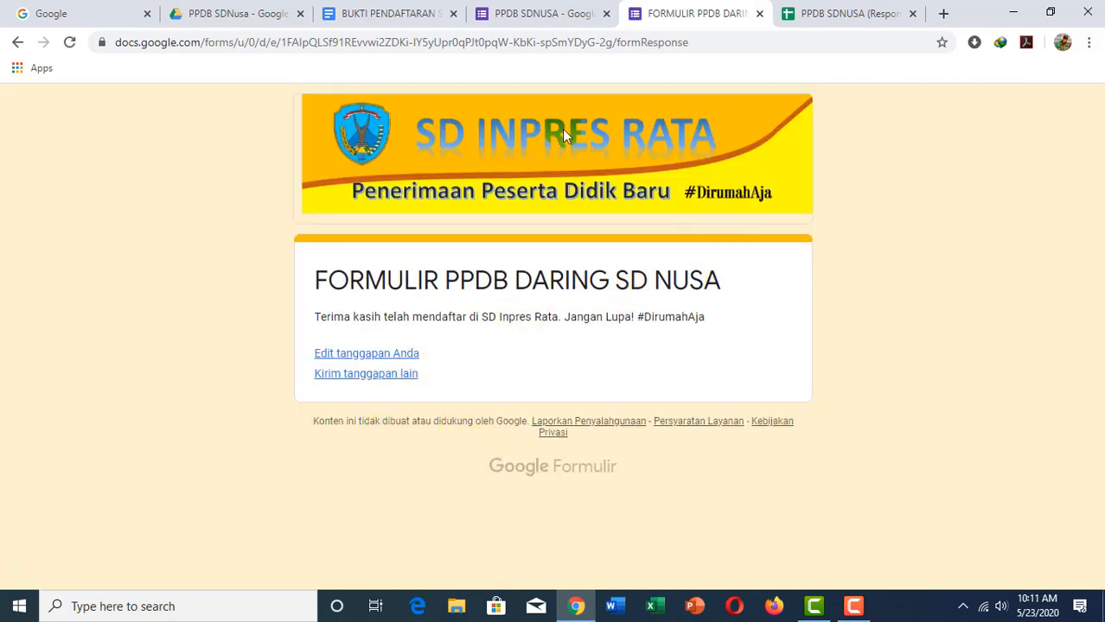
click(533, 22)
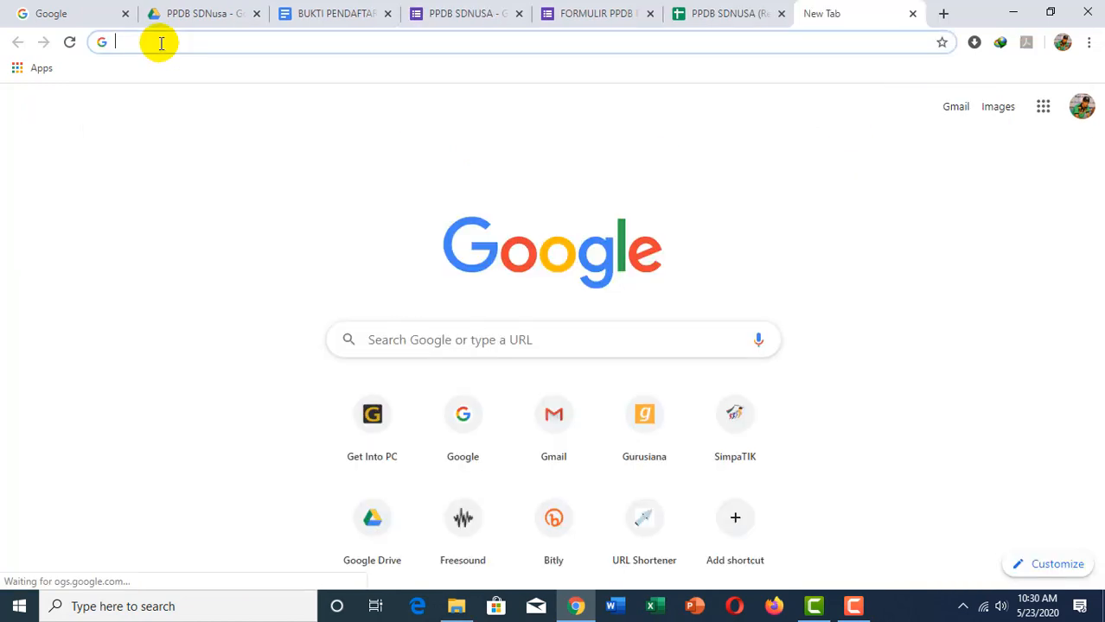
Step: Load Gmail by entering mail in the new tab's address bar
text(mail.google.com)
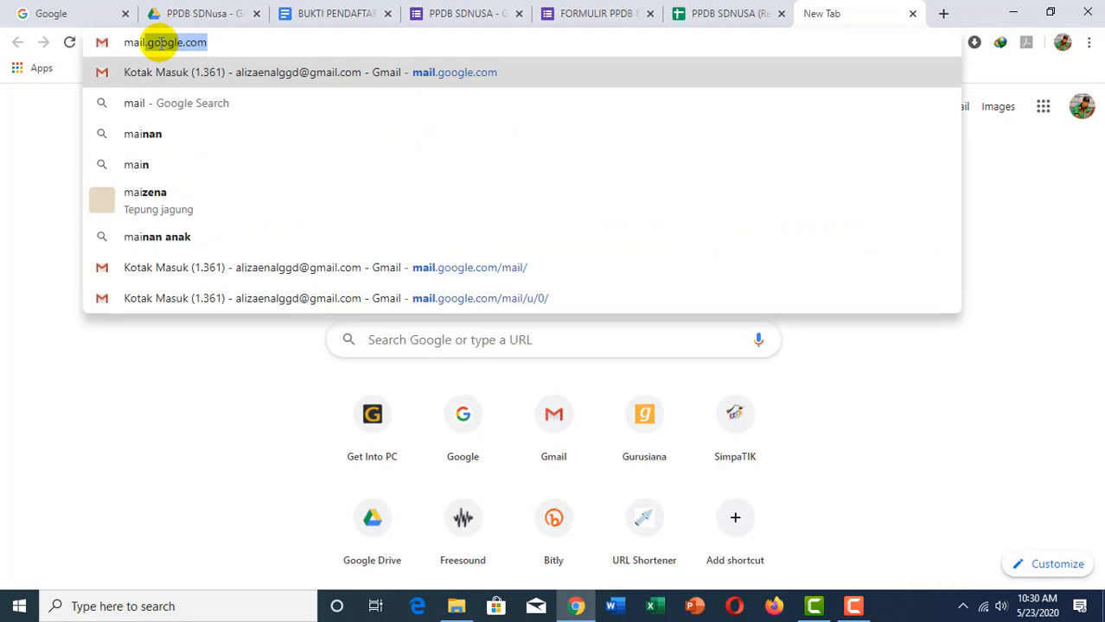
key(Return)
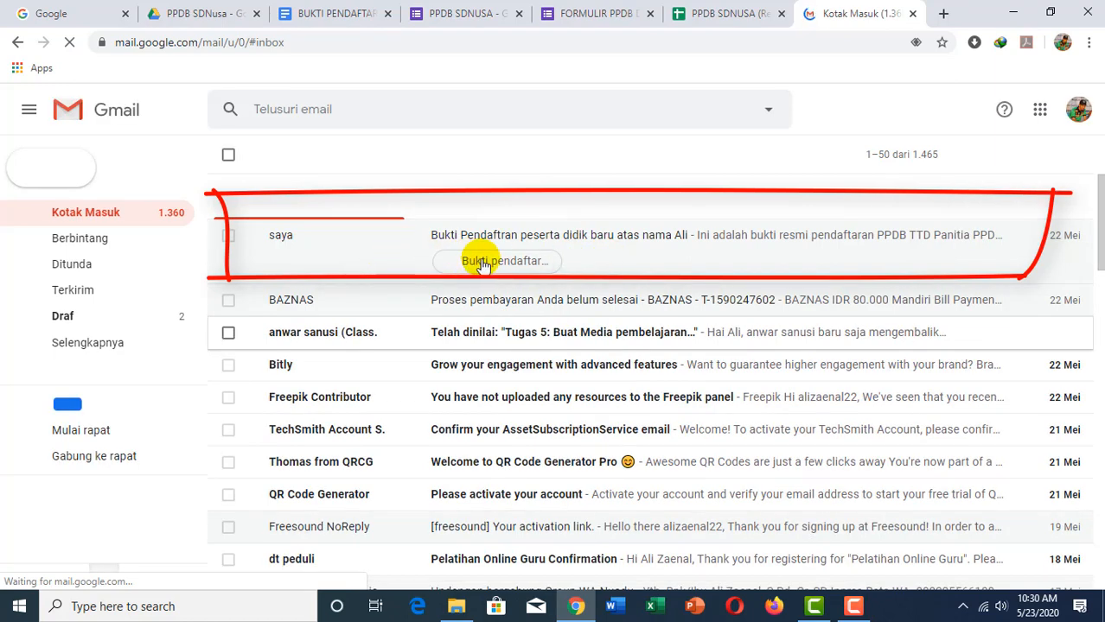
Step: Open the Bukti Pendaftaran email and preview its attached registration PDF
click(332, 246)
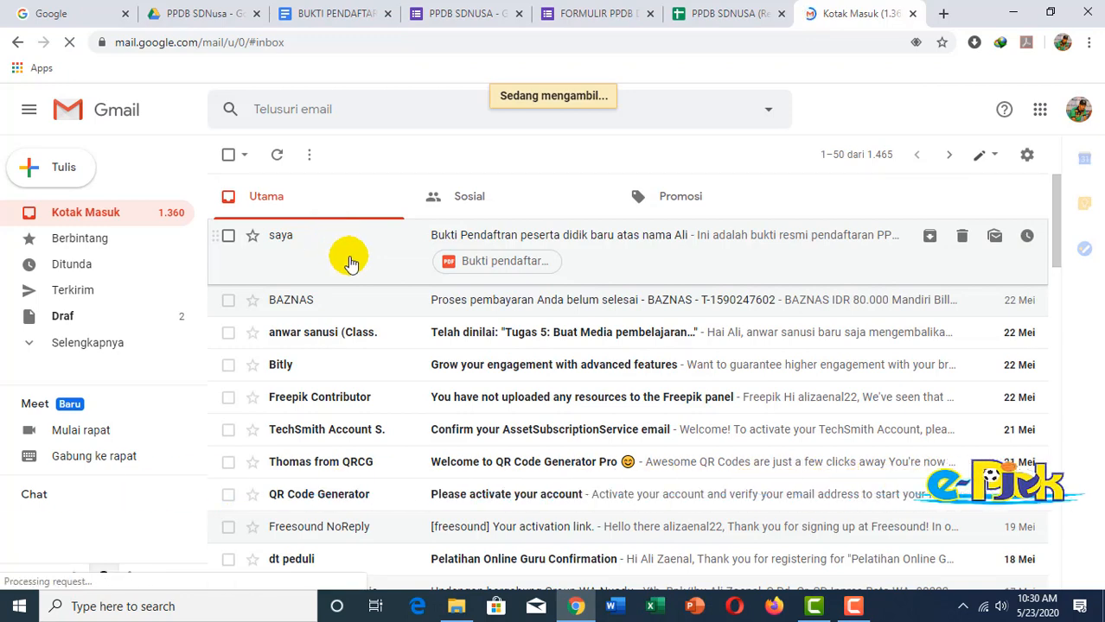
click(350, 260)
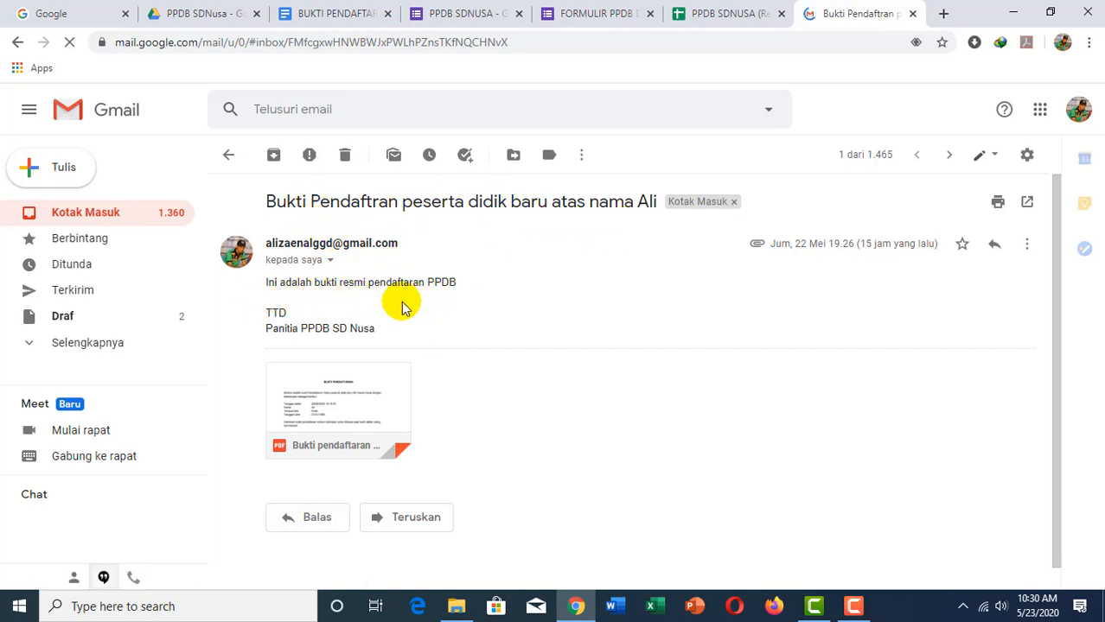
mouse_move(321, 424)
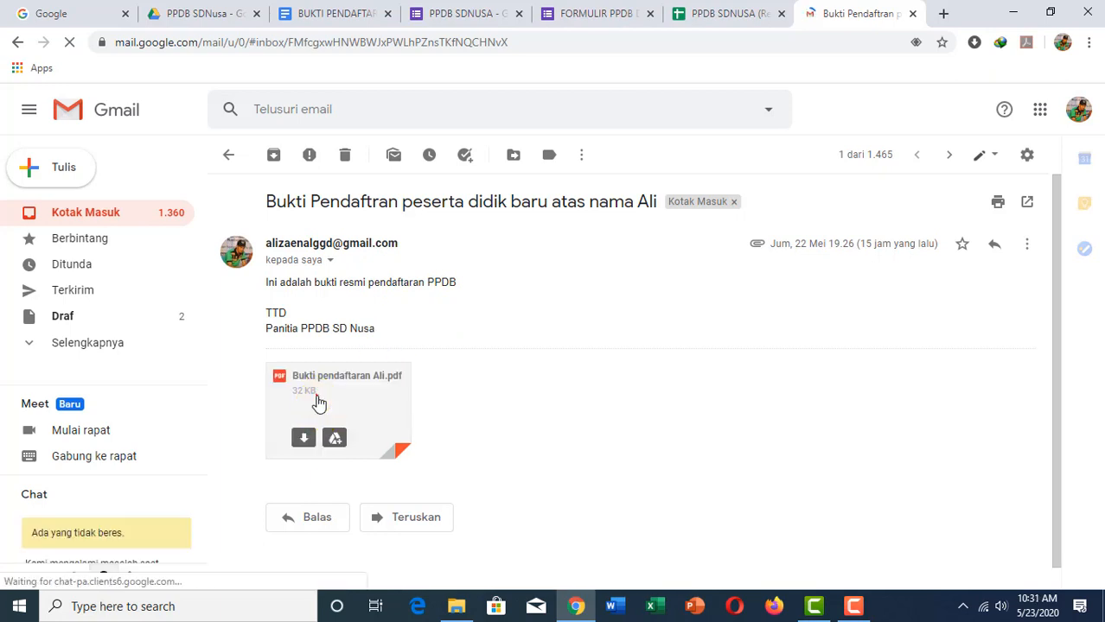
click(315, 396)
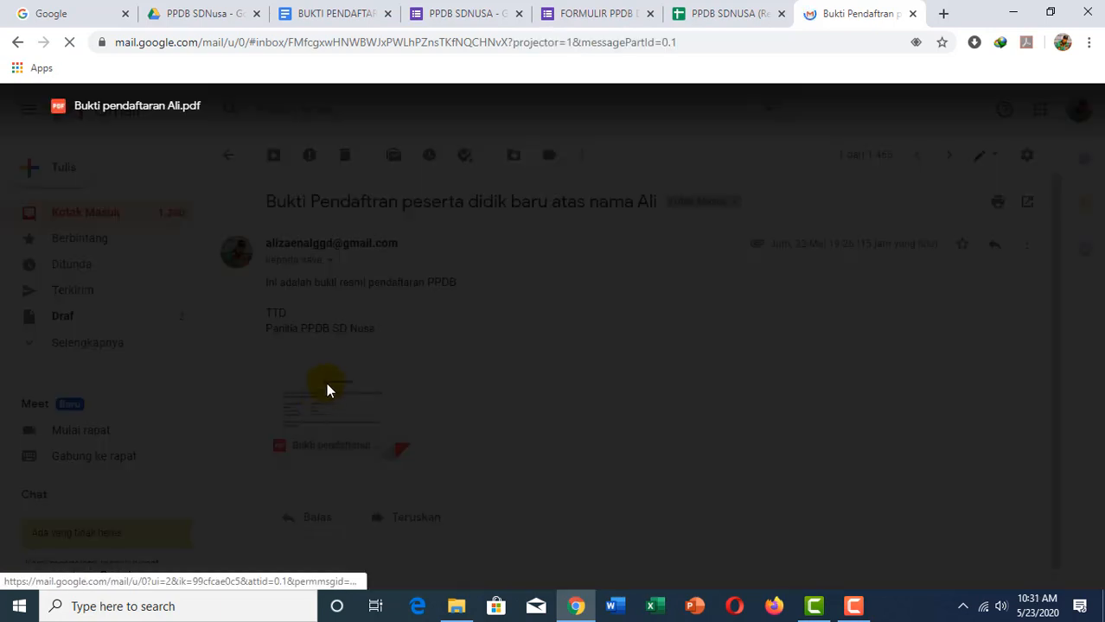